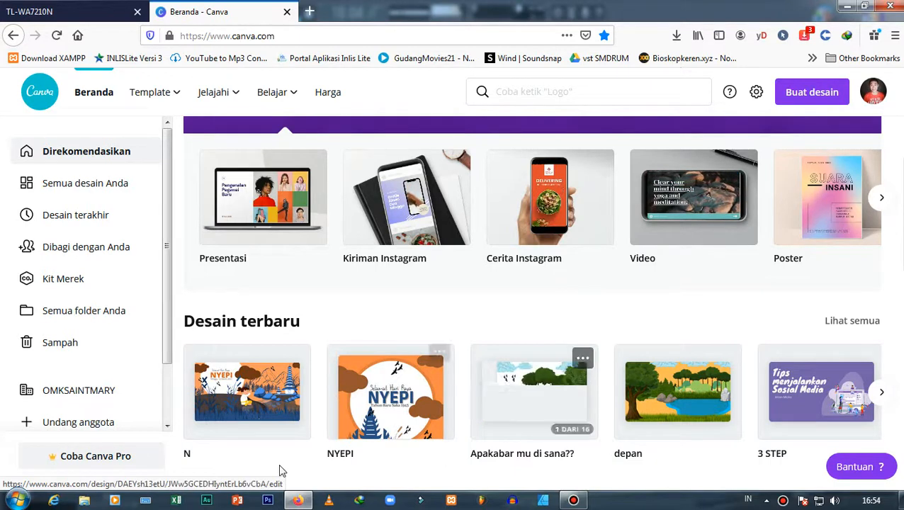
Close the unrelated TL-WA7210N browser tab
{"action": "left_click_drag", "start_coordinate": [167, 258], "coordinate": [145, 232]}
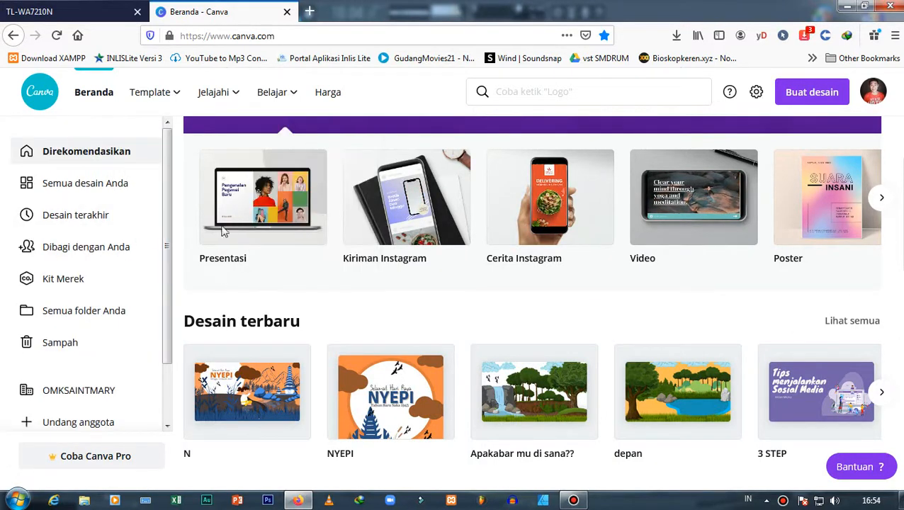
{"action": "left_click", "coordinate": [138, 11]}
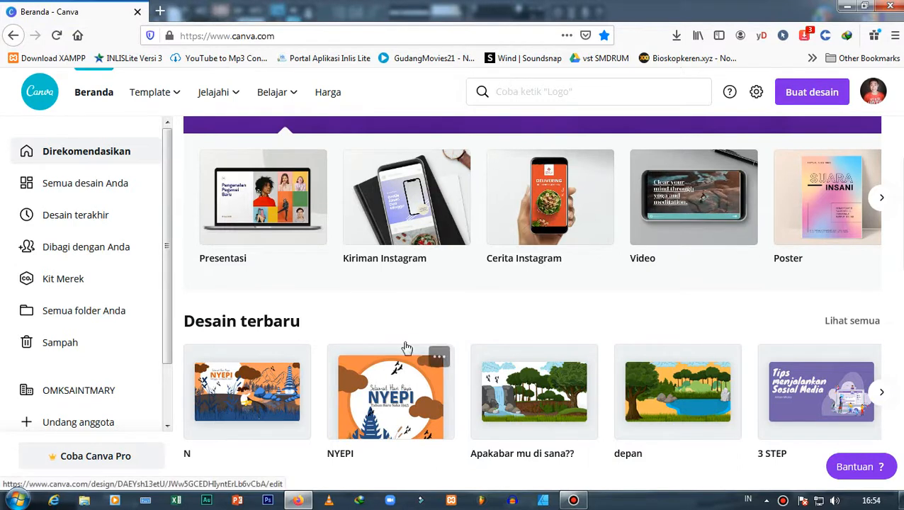
{"action": "scroll", "coordinate": [517, 359], "scroll_direction": "up", "scroll_amount": 2}
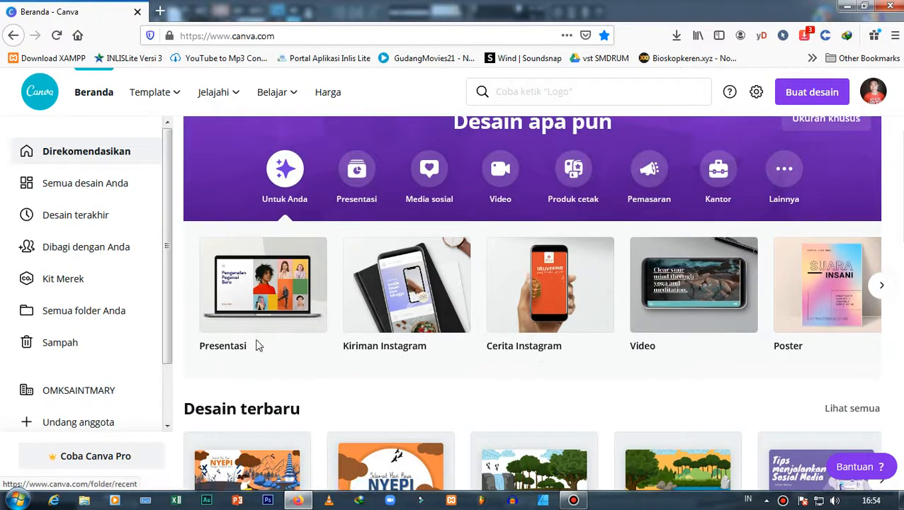
{"action": "scroll", "coordinate": [535, 326], "scroll_direction": "down", "scroll_amount": 1}
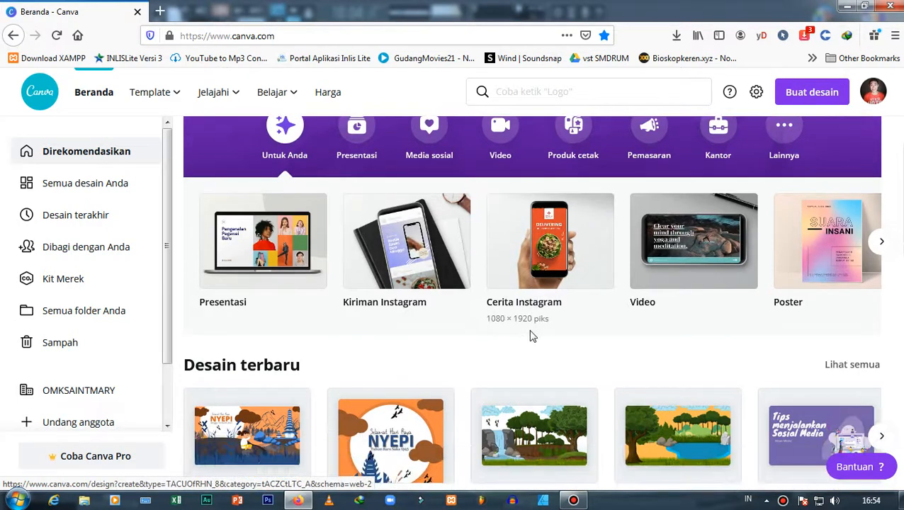
{"action": "scroll", "coordinate": [531, 347], "scroll_direction": "down", "scroll_amount": 4}
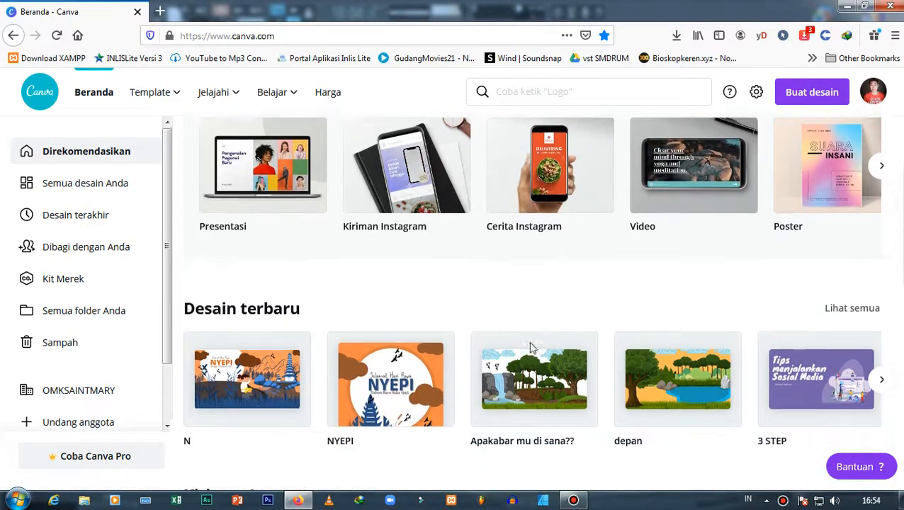
{"action": "scroll", "coordinate": [548, 342], "scroll_direction": "up", "scroll_amount": 6}
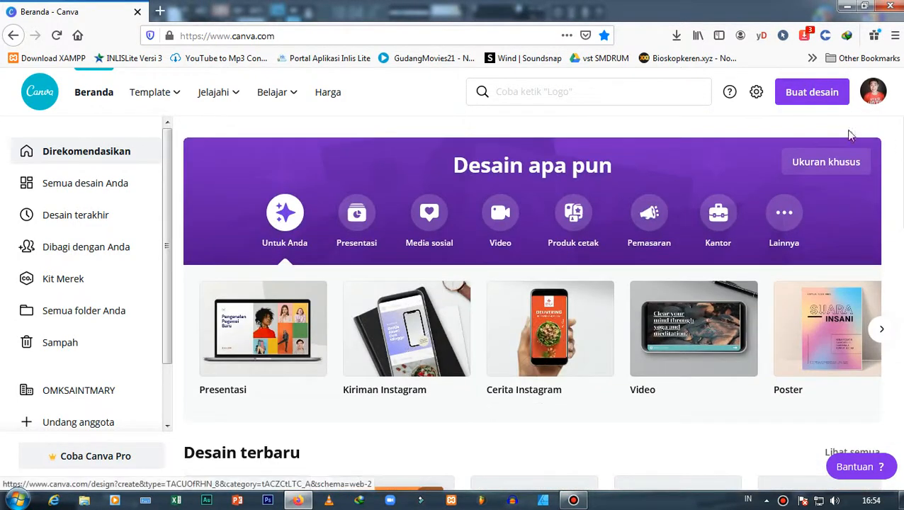
Create a new design of the Poster type
{"action": "left_click", "coordinate": [810, 92]}
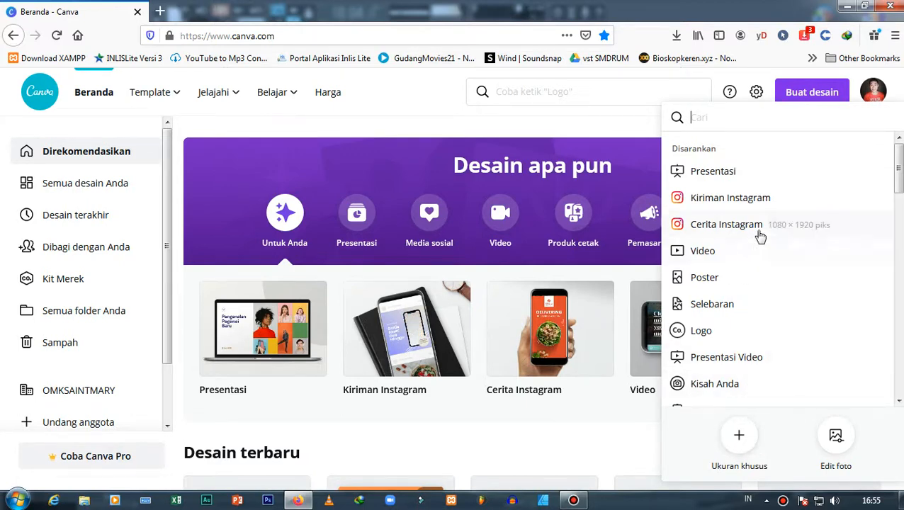
{"action": "scroll", "coordinate": [758, 234], "scroll_direction": "down", "scroll_amount": 1}
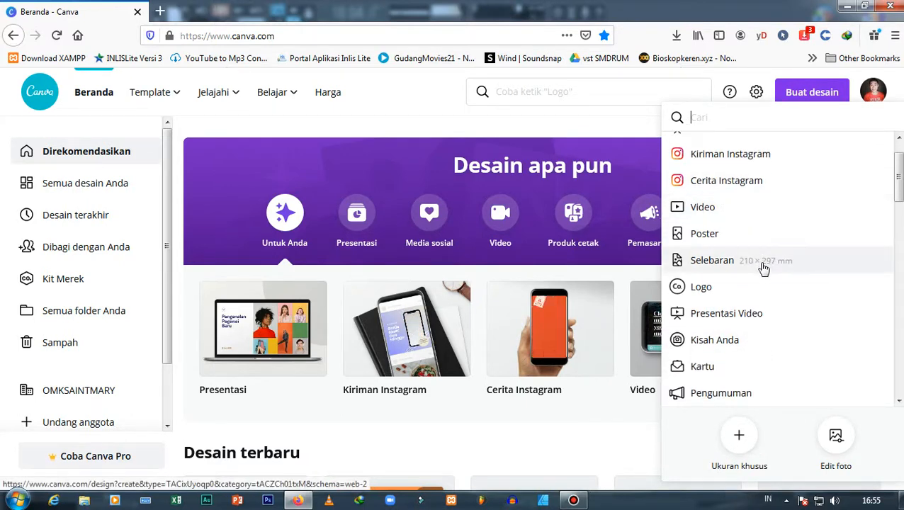
{"action": "left_click", "coordinate": [714, 238]}
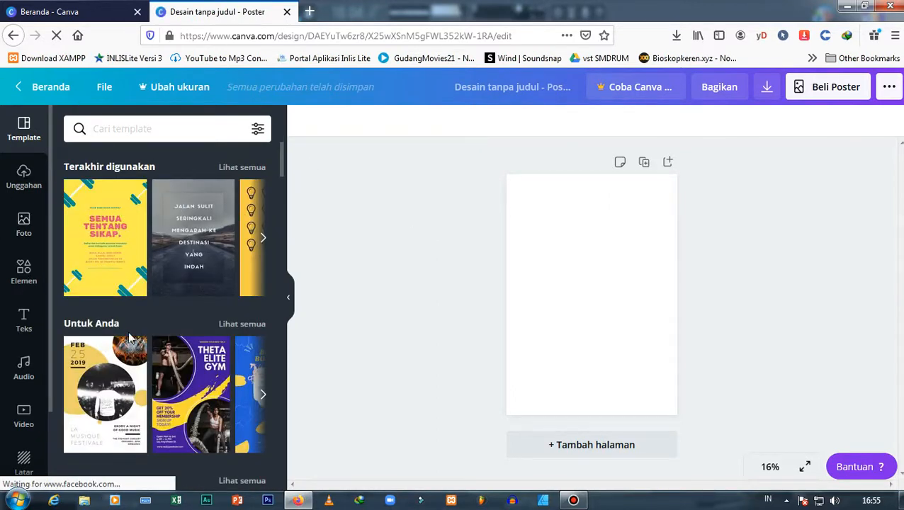
Browse the poster templates and apply the free blue "Back in Business!" template to the blank page
{"action": "mouse_move", "coordinate": [173, 284]}
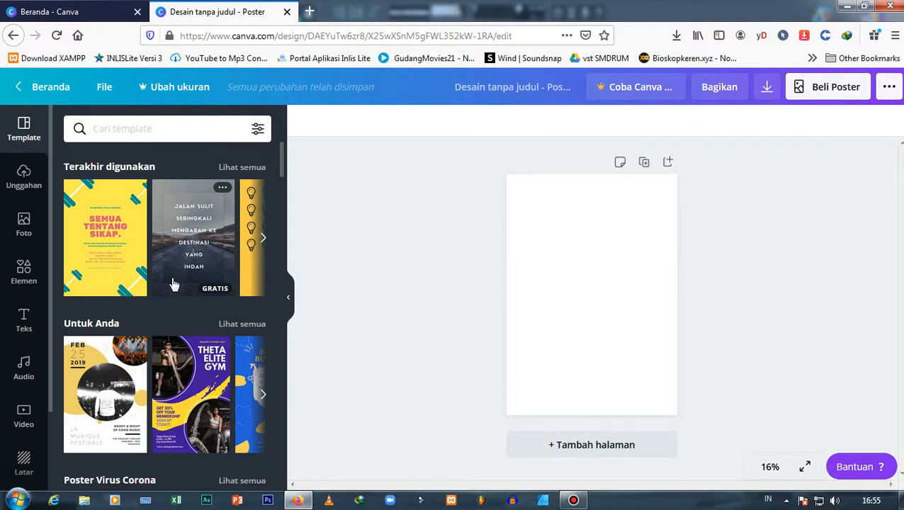
{"action": "scroll", "coordinate": [215, 276], "scroll_direction": "down", "scroll_amount": 5}
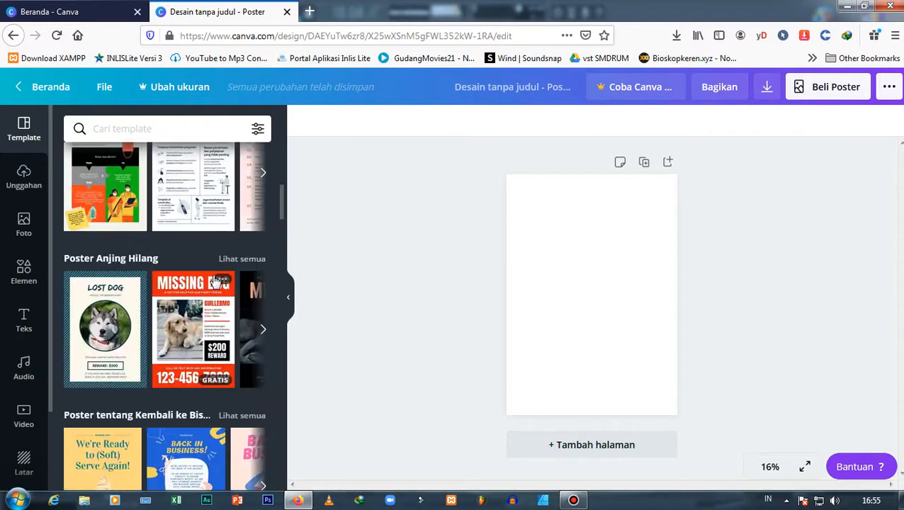
{"action": "scroll", "coordinate": [215, 280], "scroll_direction": "down", "scroll_amount": 5}
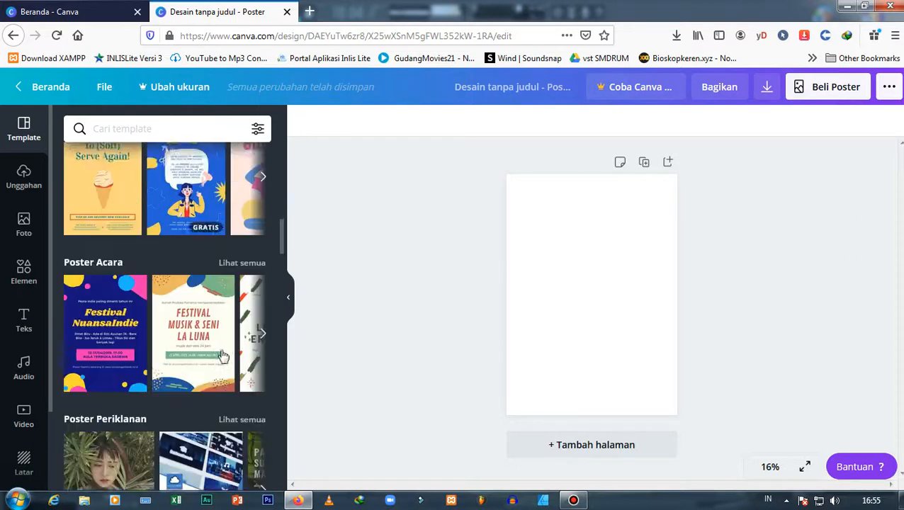
{"action": "scroll", "coordinate": [221, 354], "scroll_direction": "down", "scroll_amount": 2}
{"action": "scroll", "coordinate": [213, 362], "scroll_direction": "up", "scroll_amount": 4}
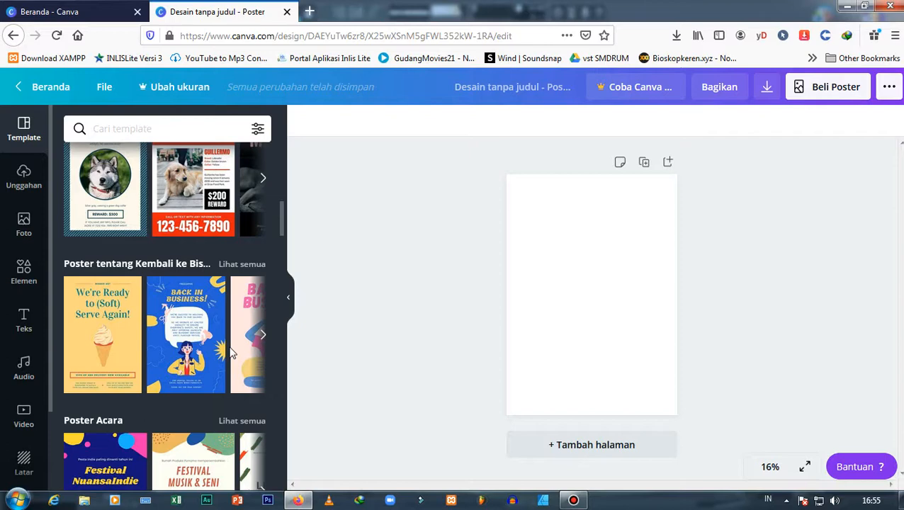
{"action": "left_click", "coordinate": [202, 320]}
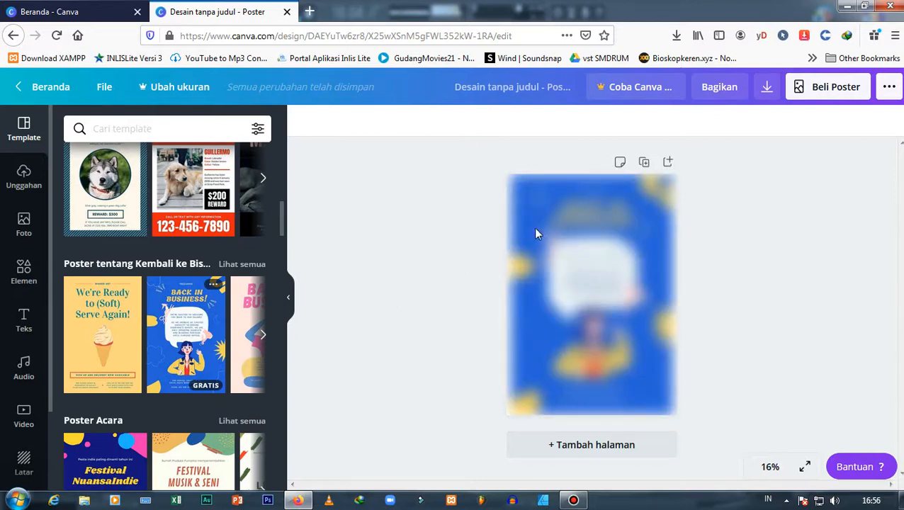
{"action": "left_click", "coordinate": [409, 314]}
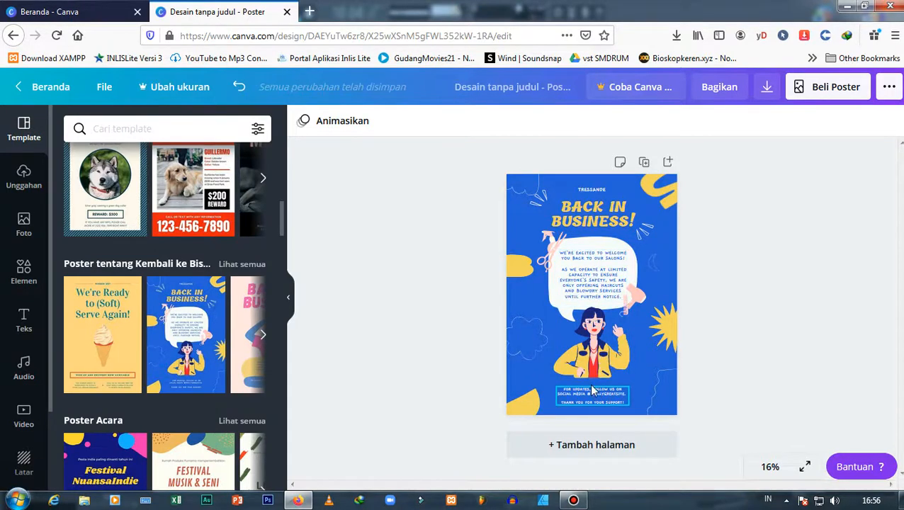
Replace the poster headline with "AREA WAJIB MENGGUNKAN MASKER", widen its text box to fit three lines and recentre it above the speech bubble
{"action": "left_click", "coordinate": [631, 222]}
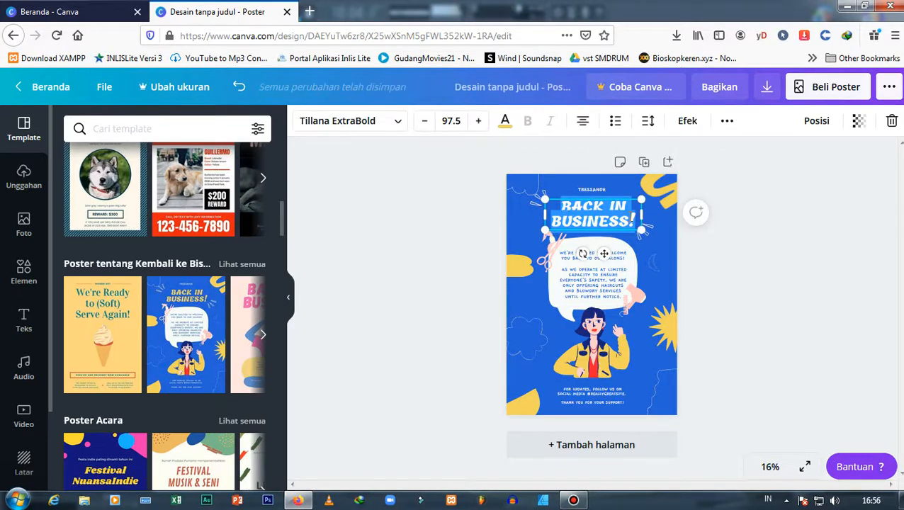
{"action": "type", "text": "ARE"}
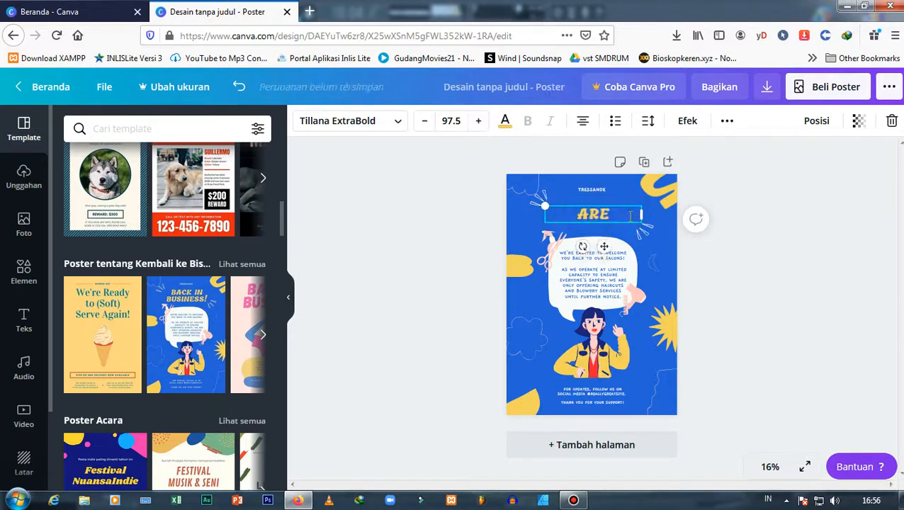
{"action": "type", "text": "A WAJIB"}
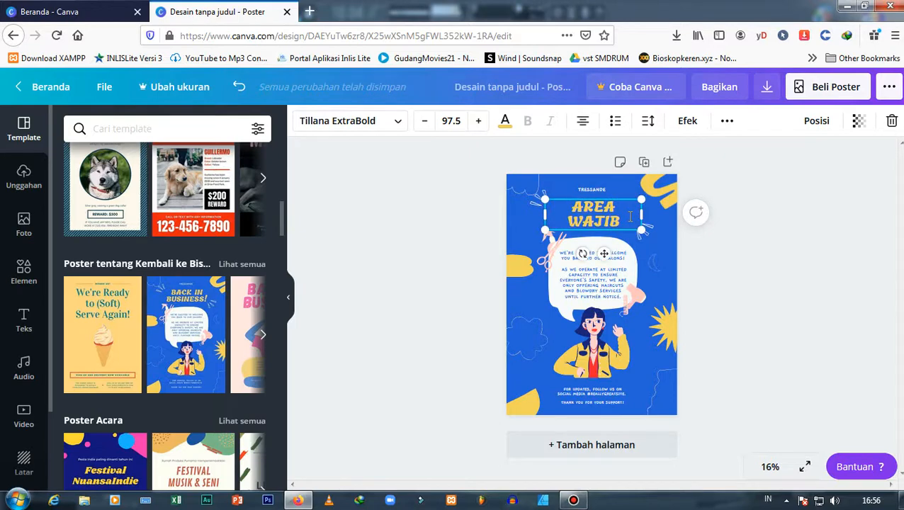
{"action": "type", "text": " MENGGUN"}
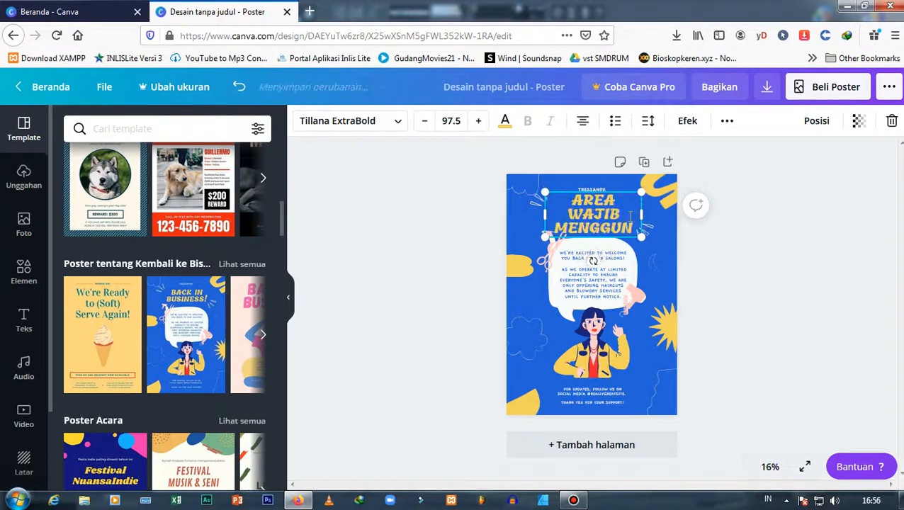
{"action": "type", "text": "AKAN MASKER"}
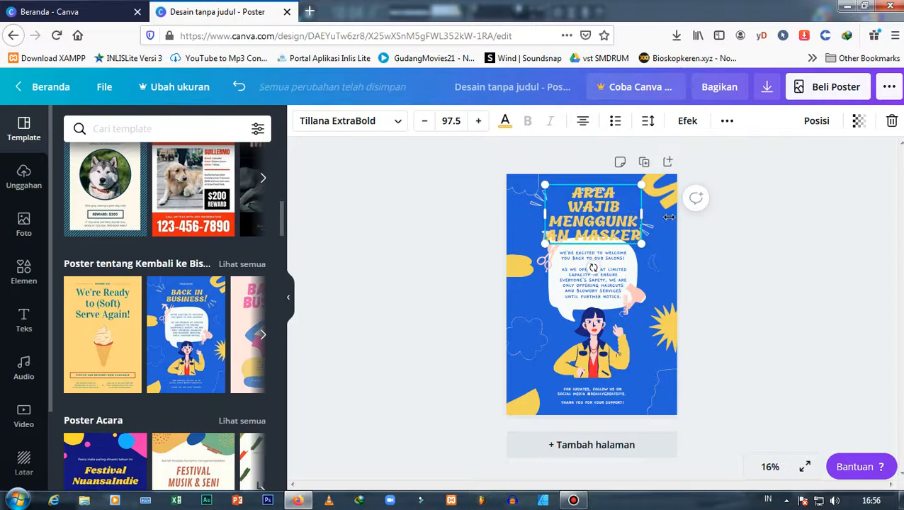
{"action": "mouse_move", "coordinate": [668, 217]}
{"action": "left_mouse_down"}
{"action": "mouse_move", "coordinate": [692, 216]}
{"action": "mouse_move", "coordinate": [669, 217]}
{"action": "left_mouse_up"}
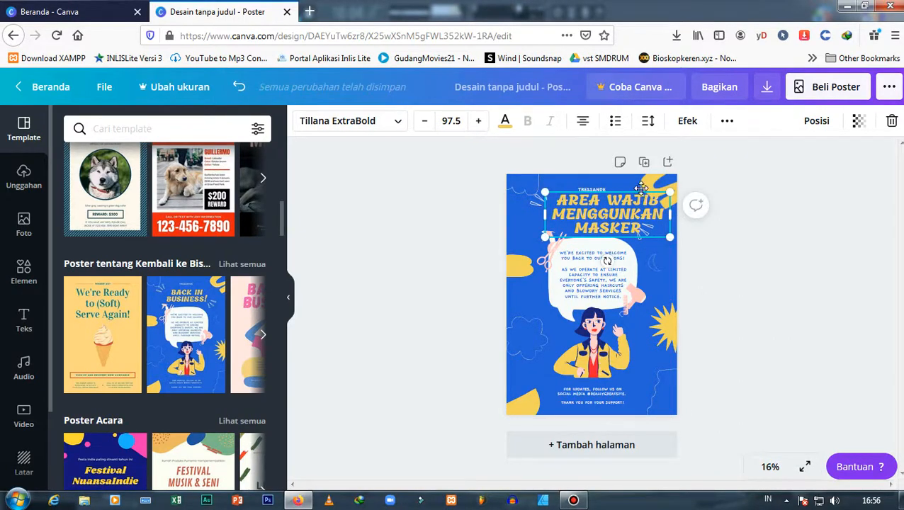
{"action": "left_click_drag", "start_coordinate": [641, 188], "coordinate": [622, 190]}
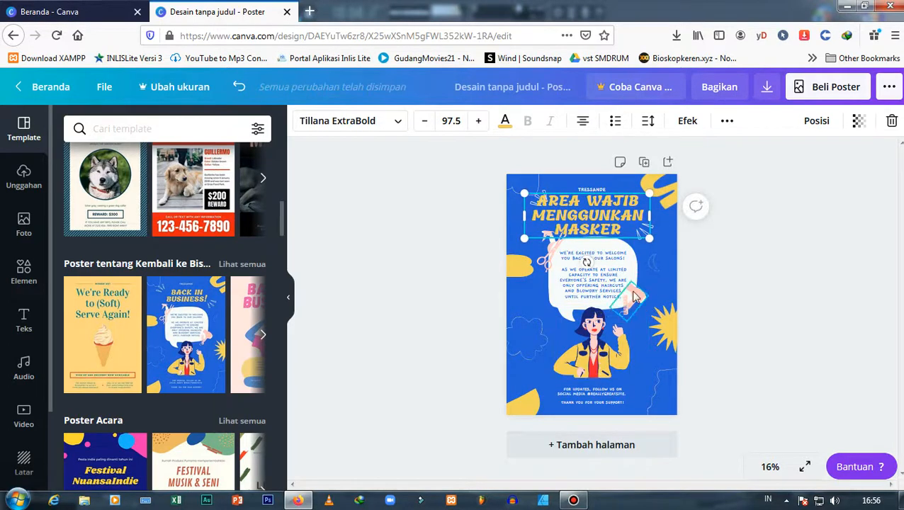
Delete the illustration of the woman in the yellow jacket from the poster
{"action": "left_click", "coordinate": [618, 328]}
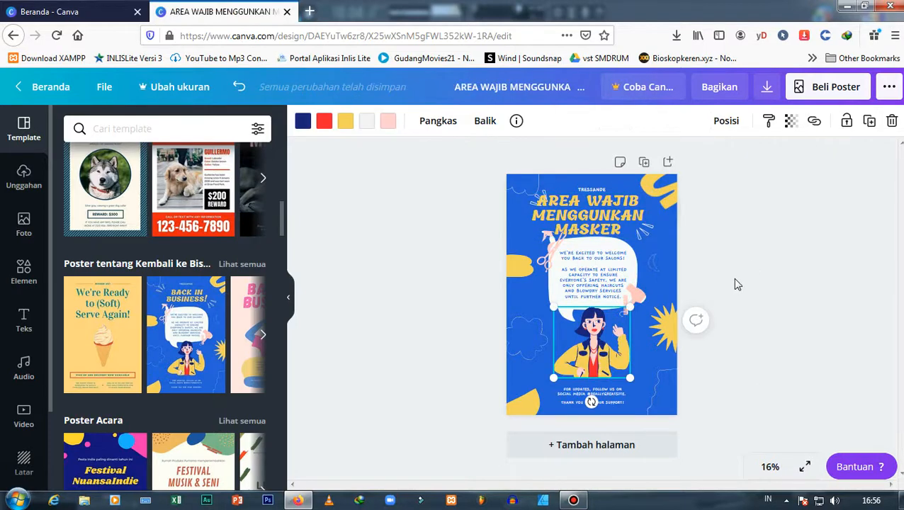
{"action": "left_click", "coordinate": [895, 121]}
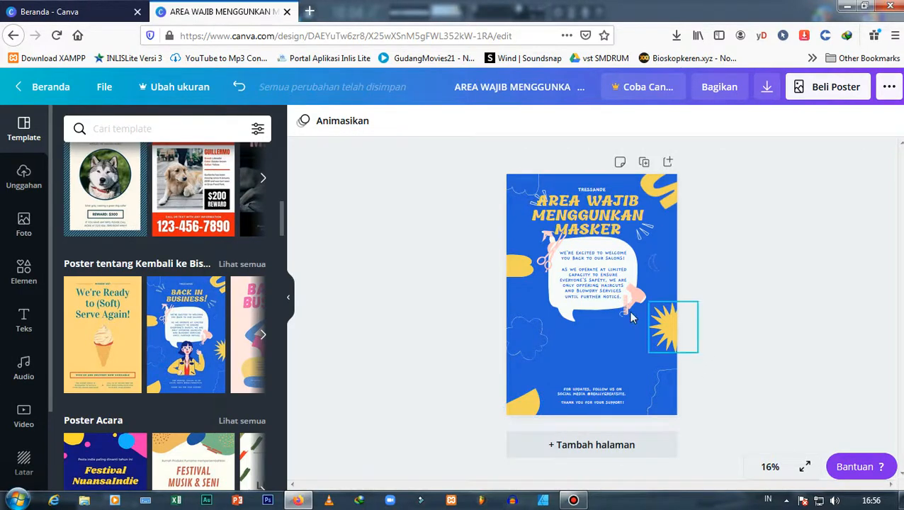
Search the elements library for "MASKER"
{"action": "left_click", "coordinate": [23, 274]}
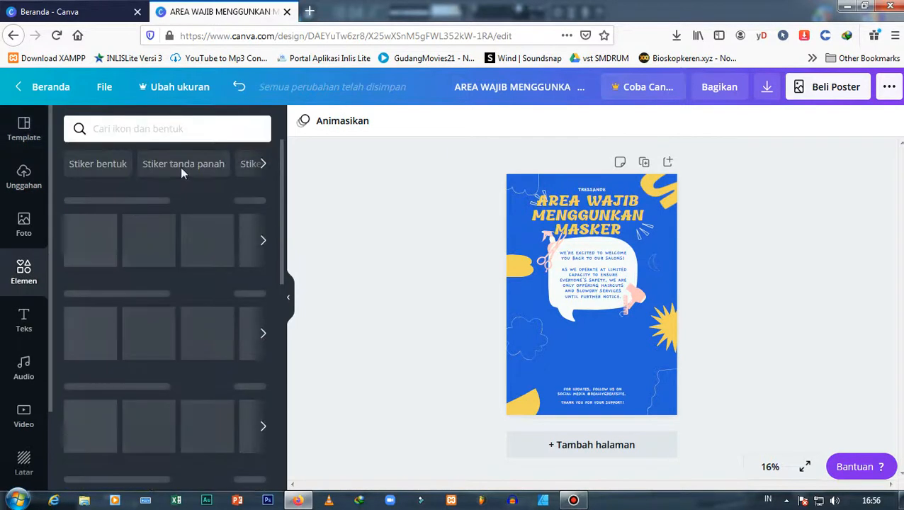
{"action": "left_click", "coordinate": [183, 124]}
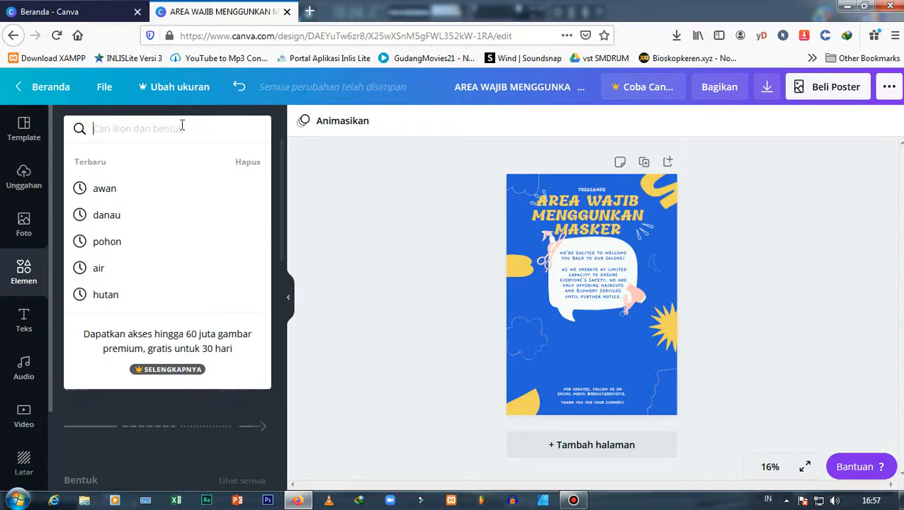
{"action": "type", "text": "MASKER"}
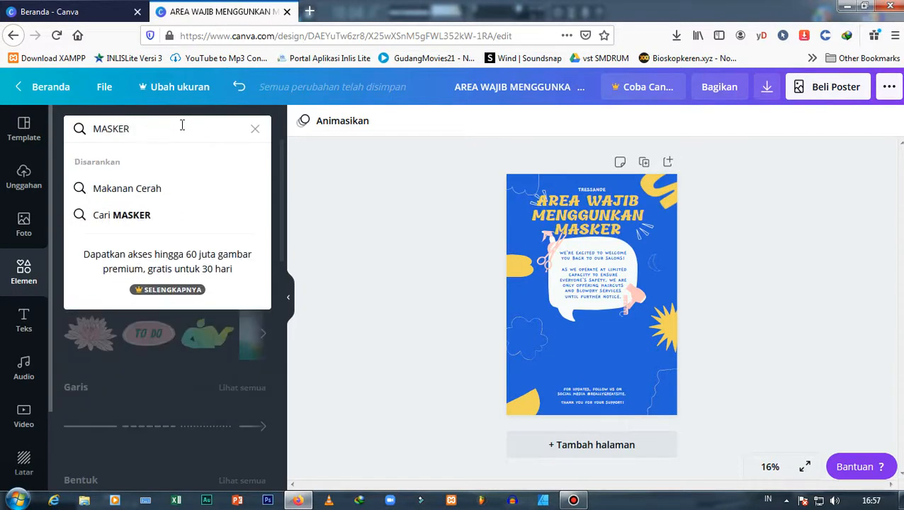
{"action": "key", "text": "Return"}
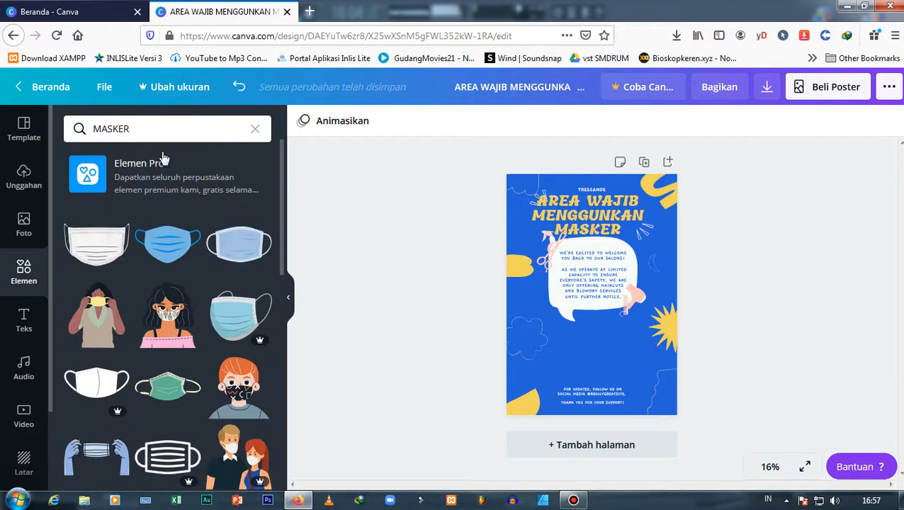
Add the free illustration of the masked man in a purple jacket and enlarge it to fill the poster's lower half
{"action": "scroll", "coordinate": [156, 184], "scroll_direction": "down", "scroll_amount": 3}
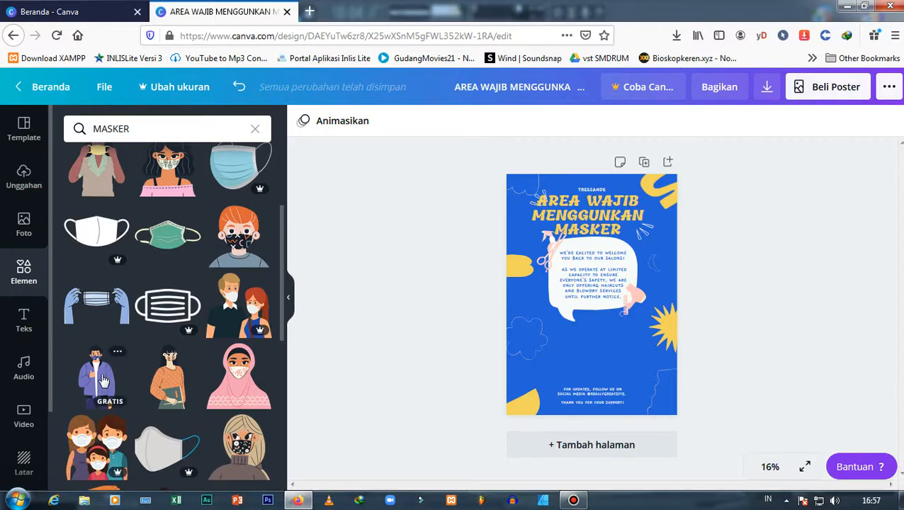
{"action": "scroll", "coordinate": [105, 378], "scroll_direction": "down", "scroll_amount": 4}
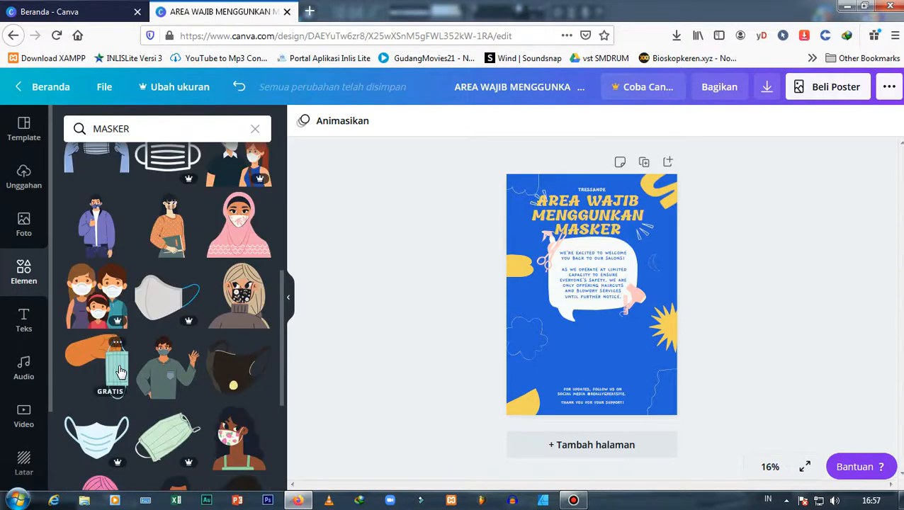
{"action": "scroll", "coordinate": [103, 378], "scroll_direction": "up", "scroll_amount": 4}
{"action": "left_click", "coordinate": [100, 378]}
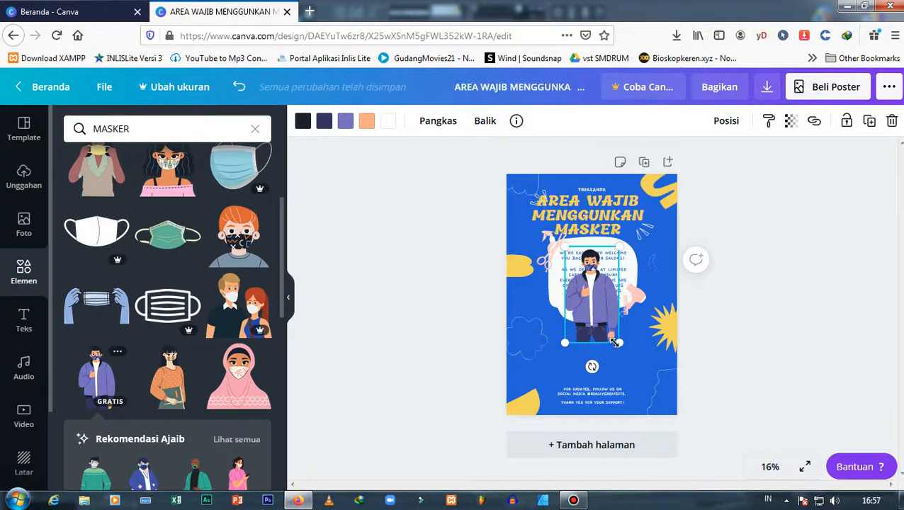
{"action": "mouse_move", "coordinate": [619, 343]}
{"action": "left_mouse_down"}
{"action": "mouse_move", "coordinate": [670, 415]}
{"action": "mouse_move", "coordinate": [615, 343]}
{"action": "left_mouse_up"}
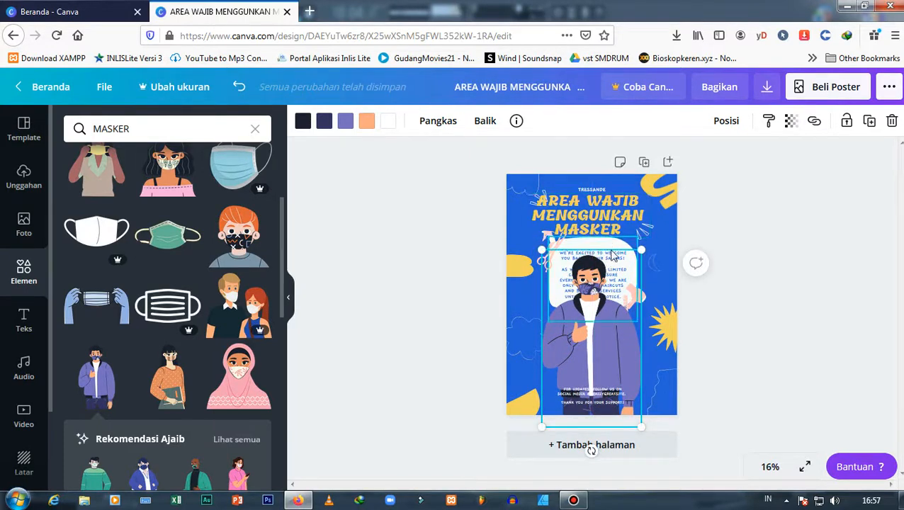
Delete the white speech bubble behind the masked man
{"action": "left_click", "coordinate": [613, 255]}
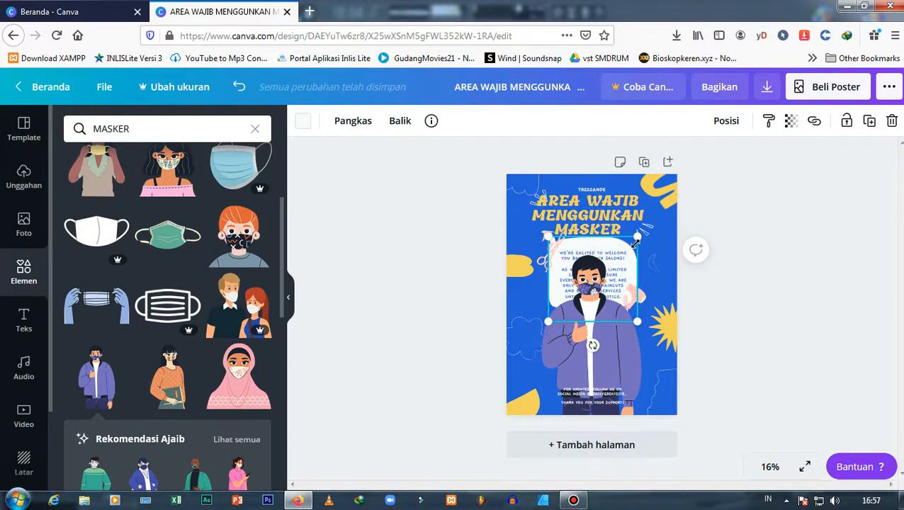
{"action": "left_click", "coordinate": [892, 122]}
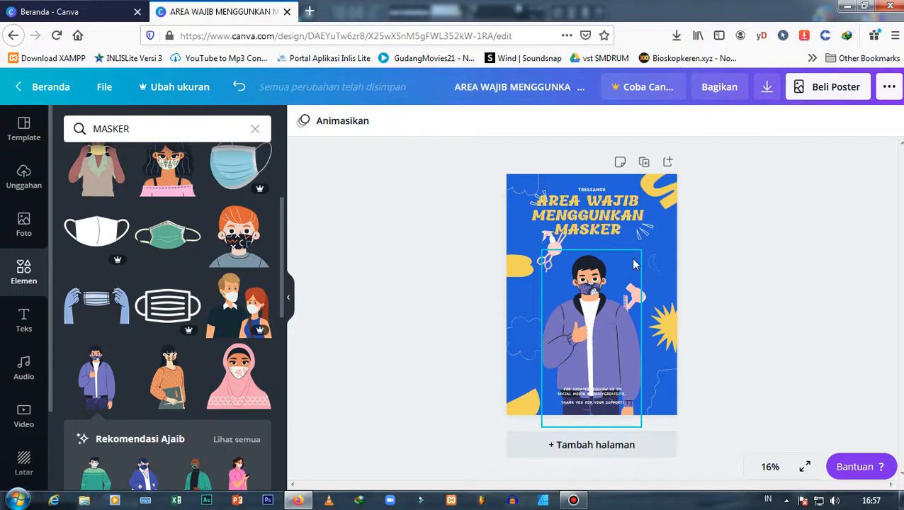
Delete the scissors and spray bottle illustrations below the poster's heading
{"action": "left_click", "coordinate": [551, 255]}
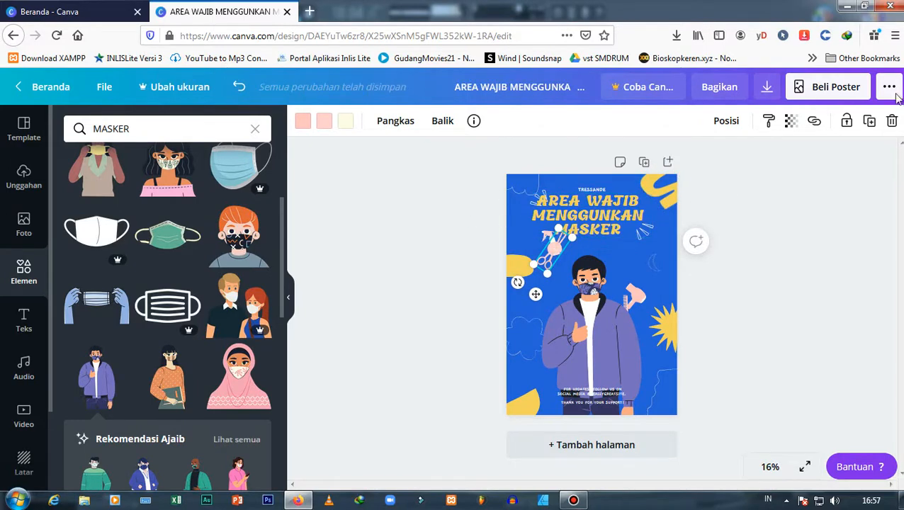
{"action": "left_click", "coordinate": [892, 121]}
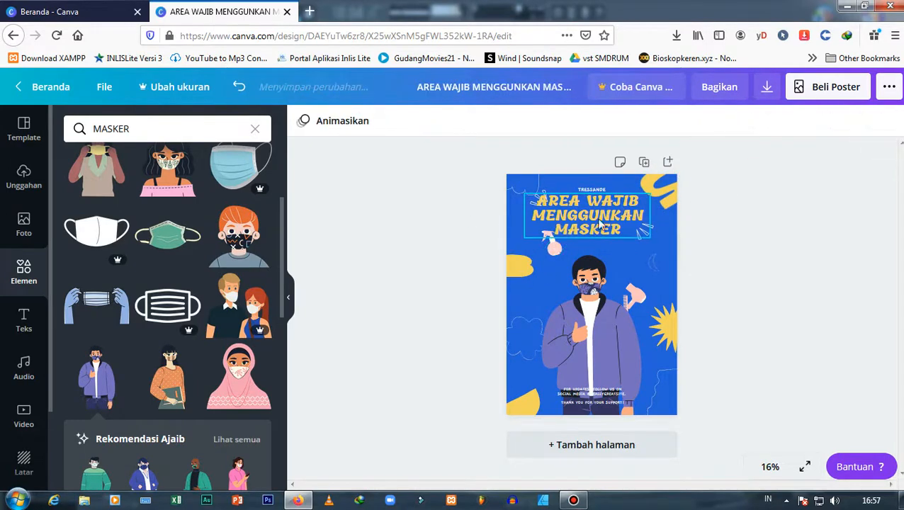
{"action": "left_click", "coordinate": [553, 253]}
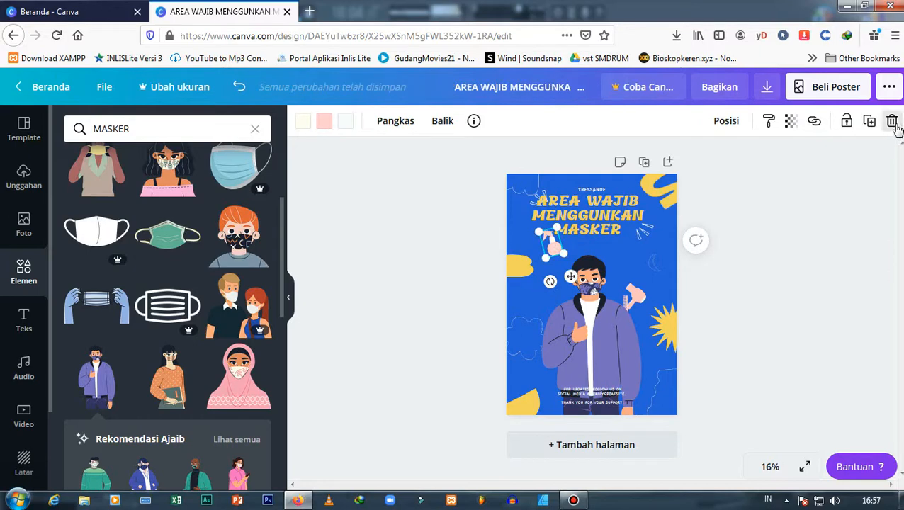
{"action": "left_click", "coordinate": [891, 121]}
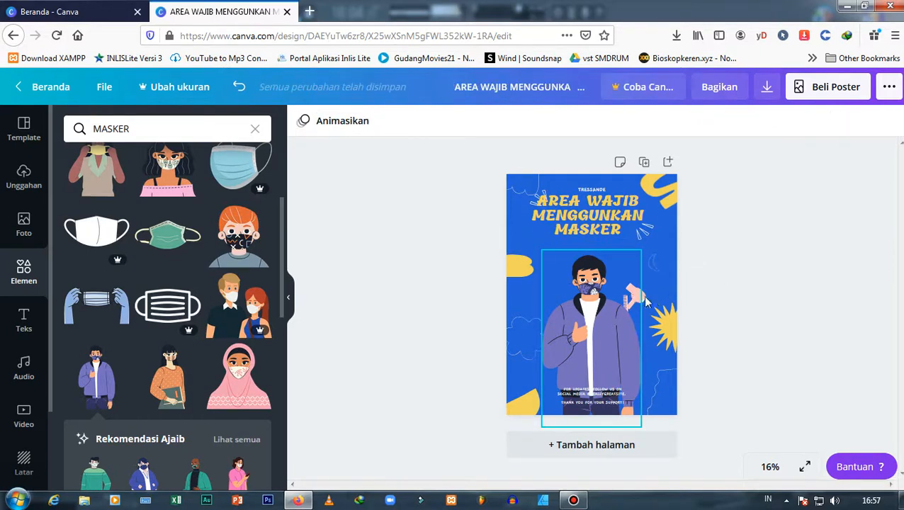
Shift the masked man to the poster's left side and delete the hair dryer and comb illustrations beside him
{"action": "left_click", "coordinate": [632, 303]}
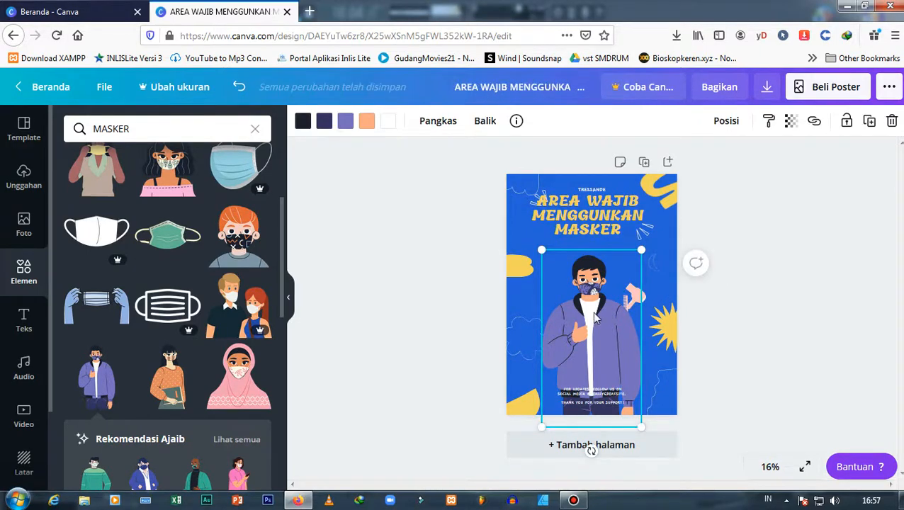
{"action": "left_click_drag", "start_coordinate": [593, 319], "coordinate": [547, 319]}
{"action": "left_click", "coordinate": [630, 302]}
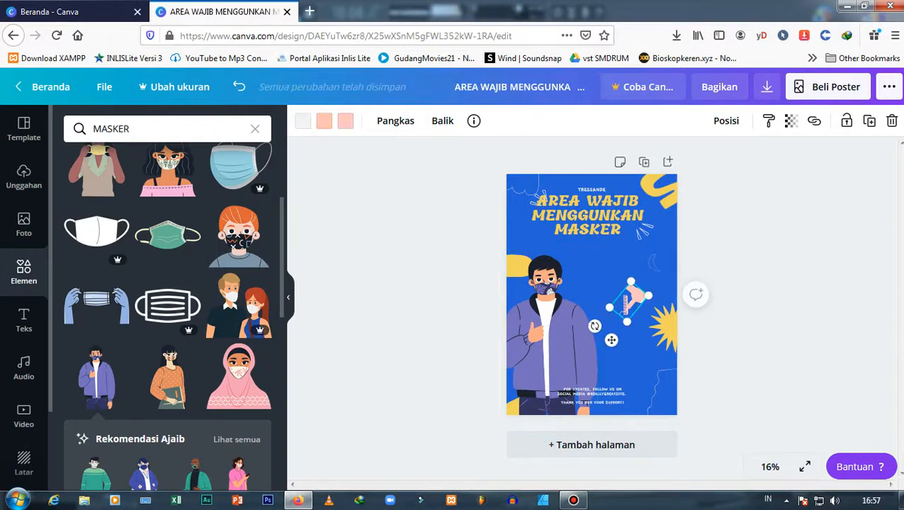
{"action": "left_click", "coordinate": [891, 121]}
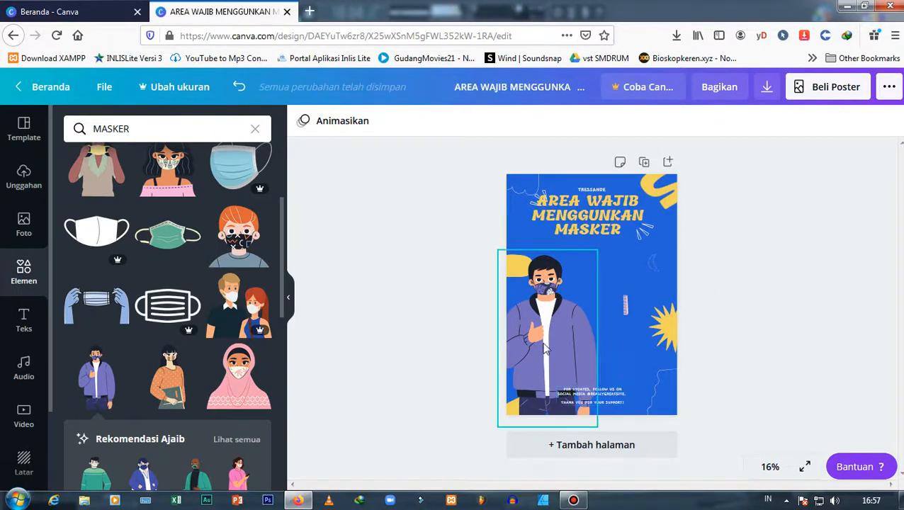
{"action": "left_click", "coordinate": [626, 303]}
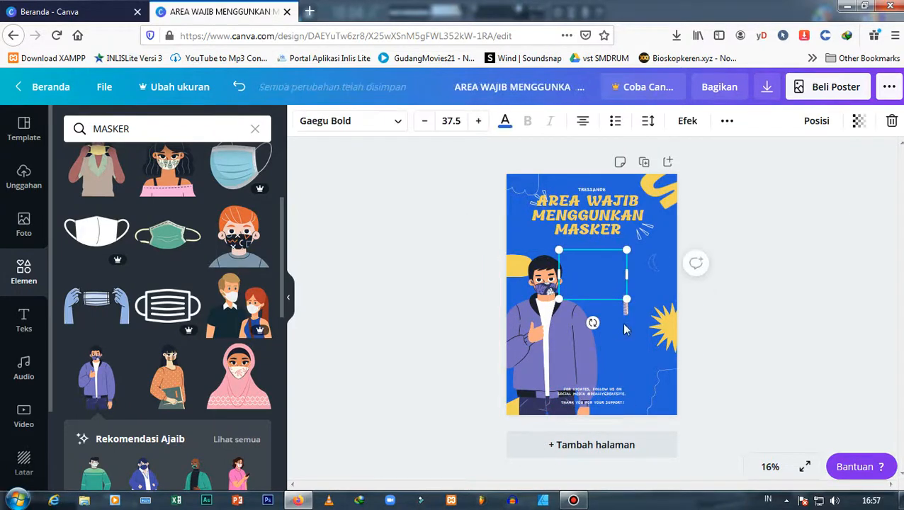
{"action": "left_click", "coordinate": [631, 315]}
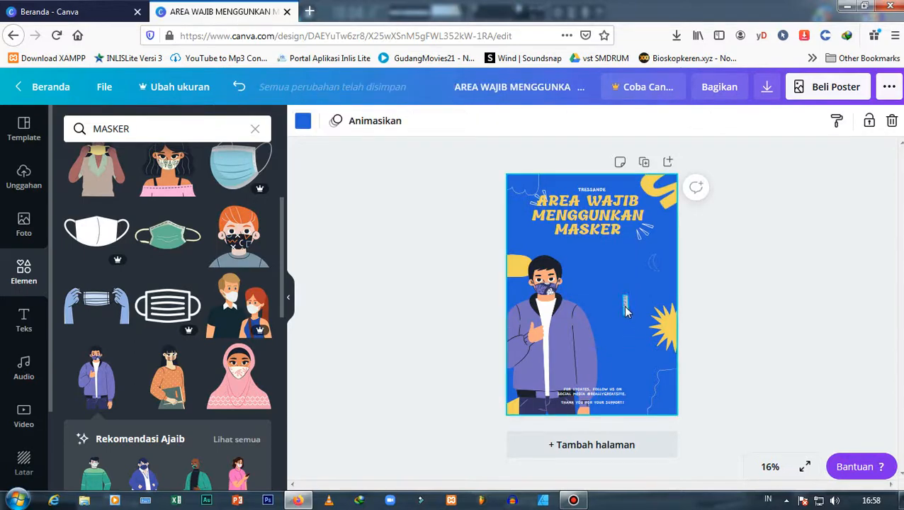
{"action": "left_click", "coordinate": [626, 310]}
{"action": "left_click", "coordinate": [893, 121]}
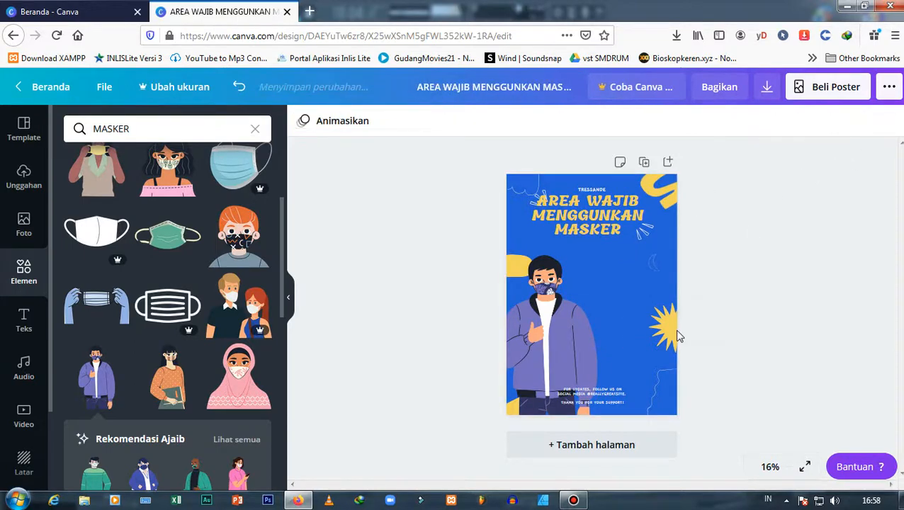
Move the masked man back to the poster's centre, slightly higher and just under the heading
{"action": "left_click", "coordinate": [588, 401]}
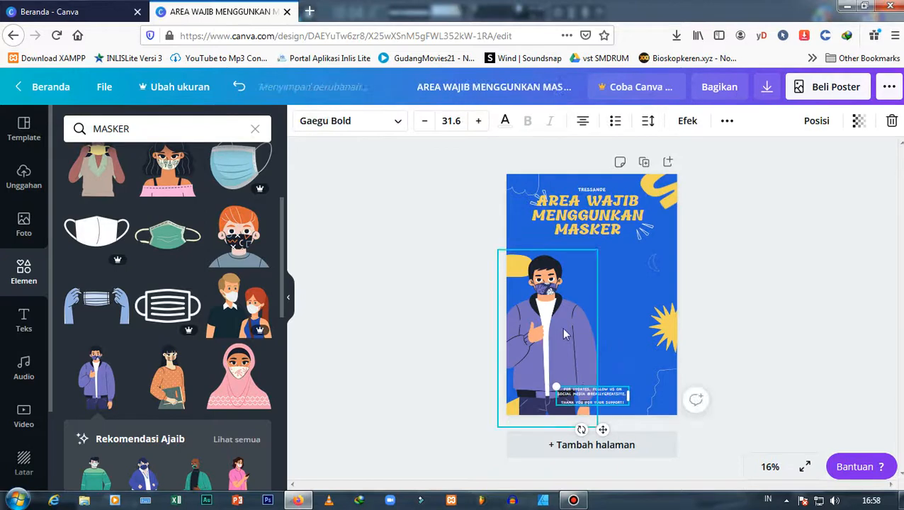
{"action": "left_click_drag", "start_coordinate": [564, 326], "coordinate": [600, 320]}
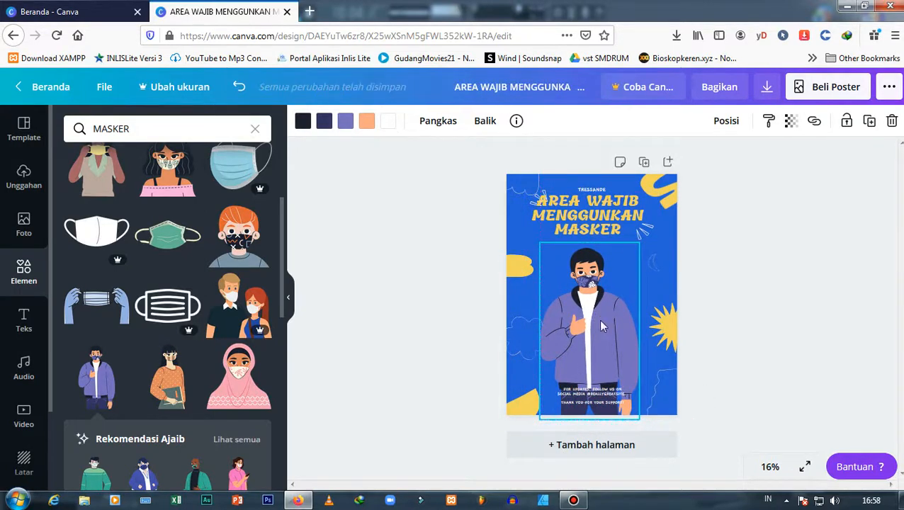
{"action": "left_click", "coordinate": [601, 326]}
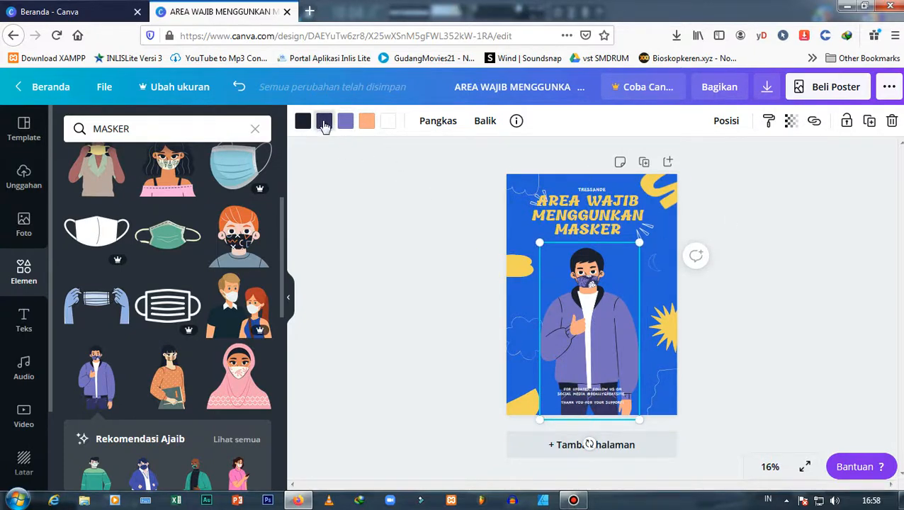
Recolour the dark blue parts of the man's trousers and mask with the custom near-black #201C10
{"action": "left_click", "coordinate": [324, 122]}
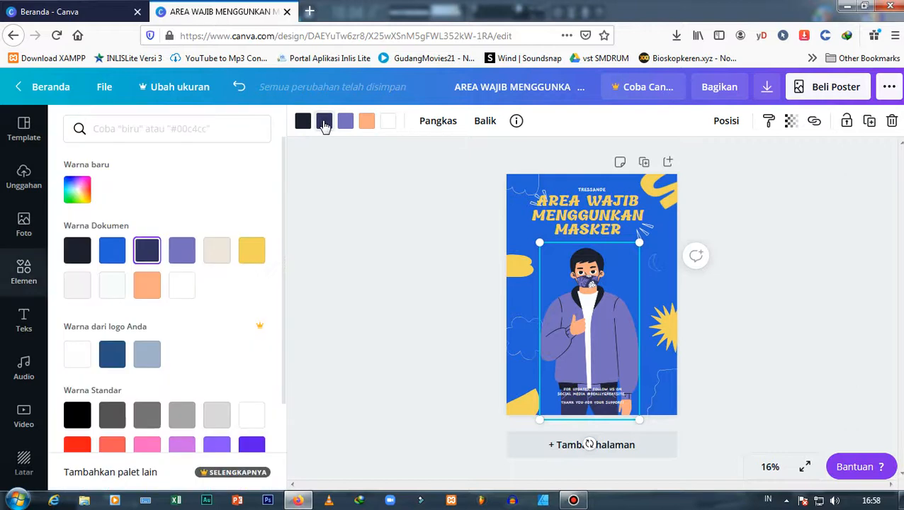
{"action": "left_click", "coordinate": [251, 250]}
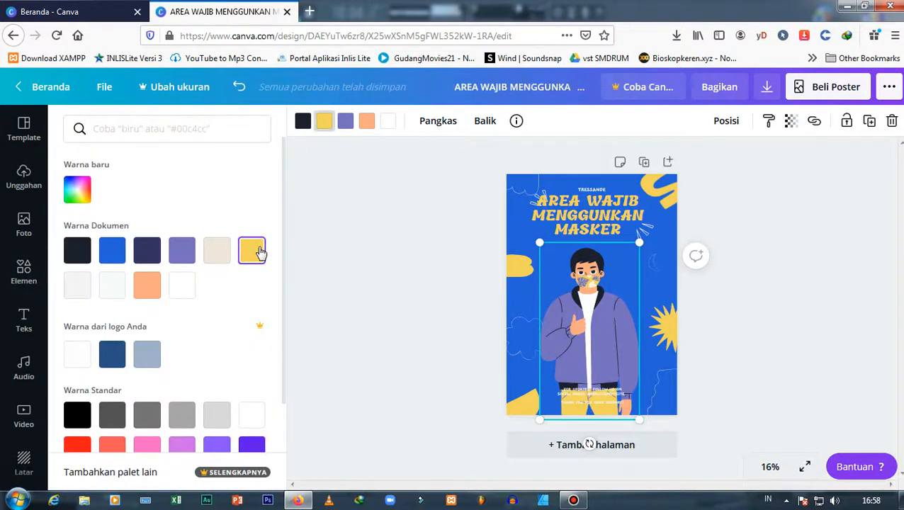
{"action": "left_click", "coordinate": [75, 196]}
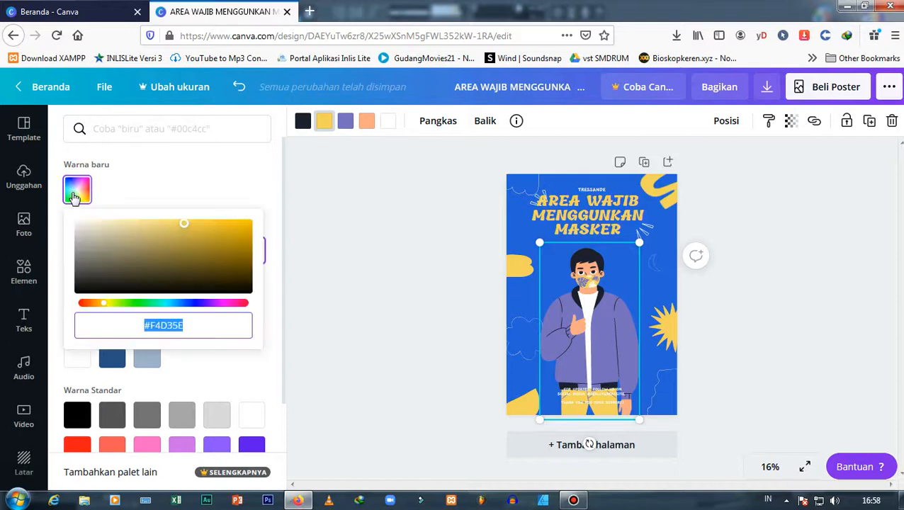
{"action": "left_click", "coordinate": [163, 286]}
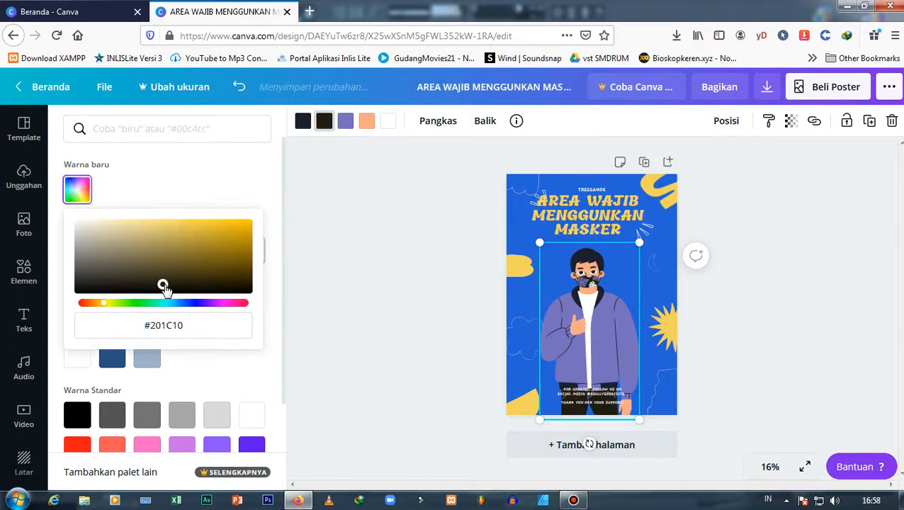
Recolour the man's purple jacket with the poster's yellow document colour
{"action": "left_click", "coordinate": [344, 123]}
{"action": "left_click", "coordinate": [345, 124]}
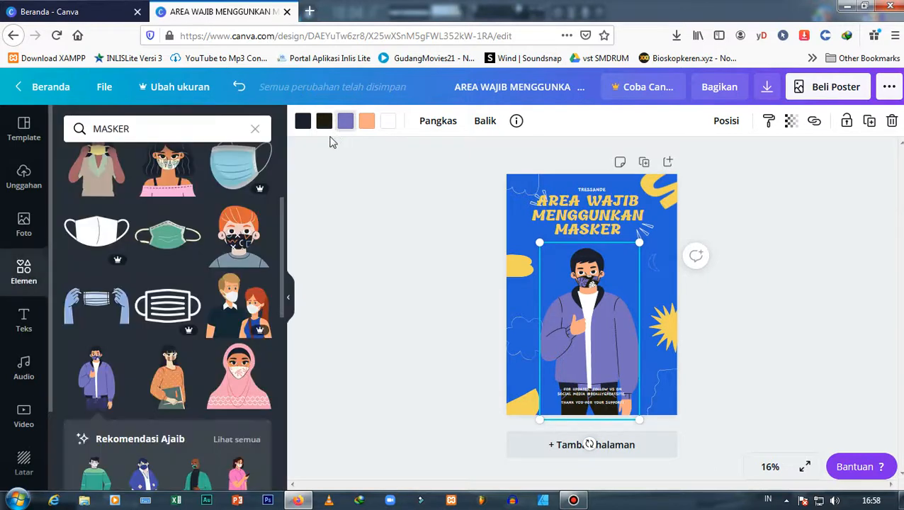
{"action": "left_click", "coordinate": [345, 123]}
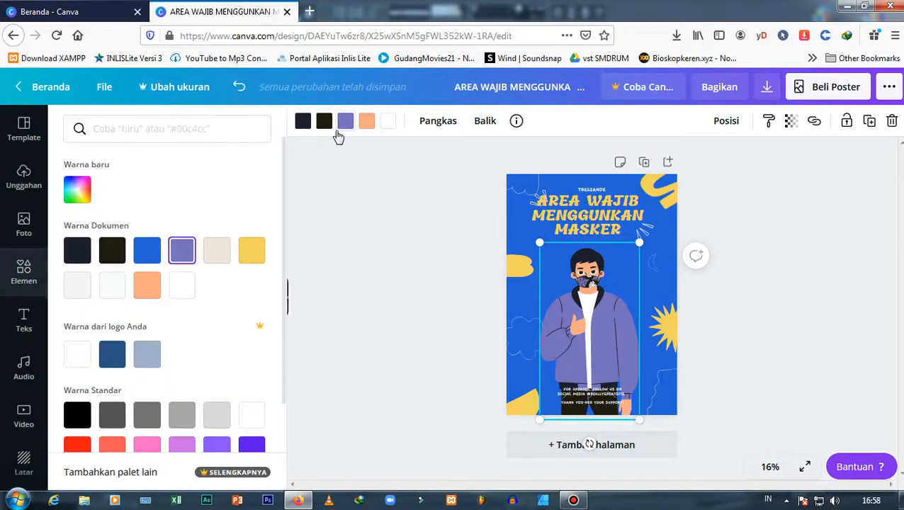
{"action": "left_click", "coordinate": [252, 256]}
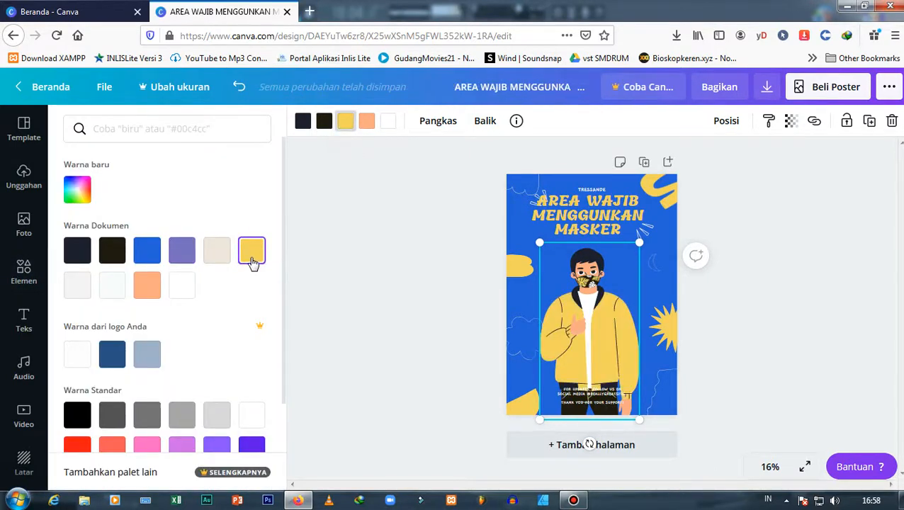
{"action": "left_click", "coordinate": [396, 230]}
{"action": "left_click", "coordinate": [397, 230]}
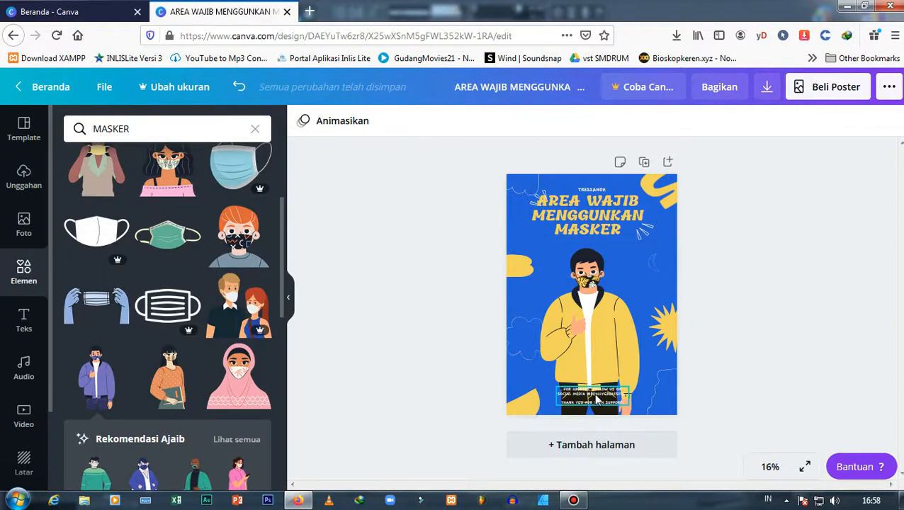
Delete the social media text over the man's trousers and move the heading down to just above his head
{"action": "left_click", "coordinate": [593, 393]}
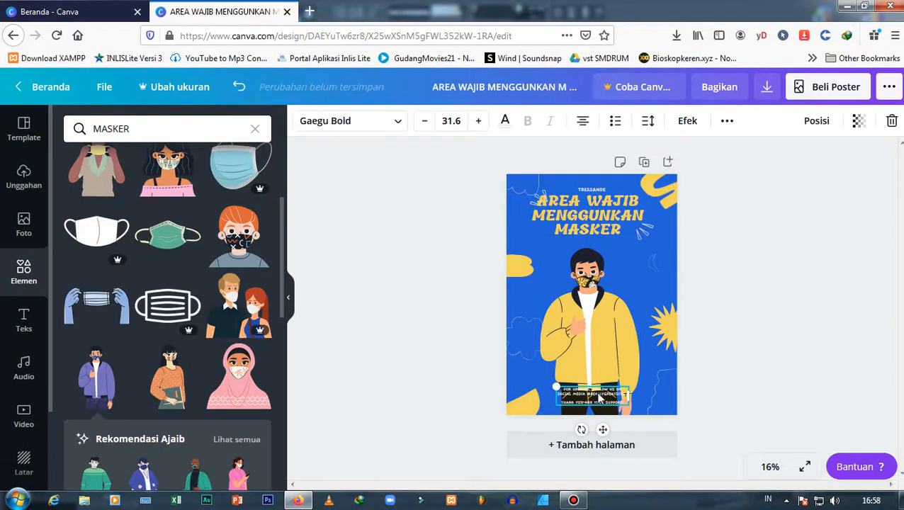
{"action": "left_click", "coordinate": [893, 121]}
{"action": "left_click_drag", "start_coordinate": [609, 209], "coordinate": [608, 222]}
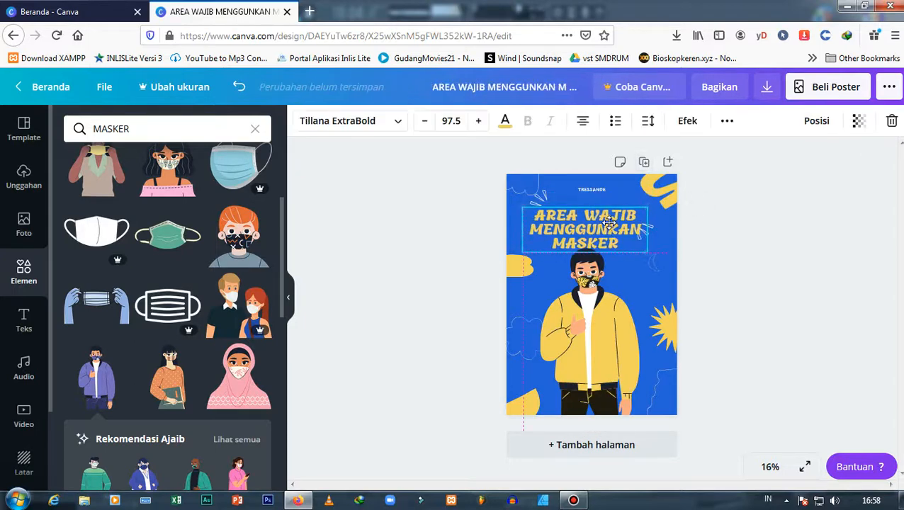
{"action": "left_click", "coordinate": [780, 253]}
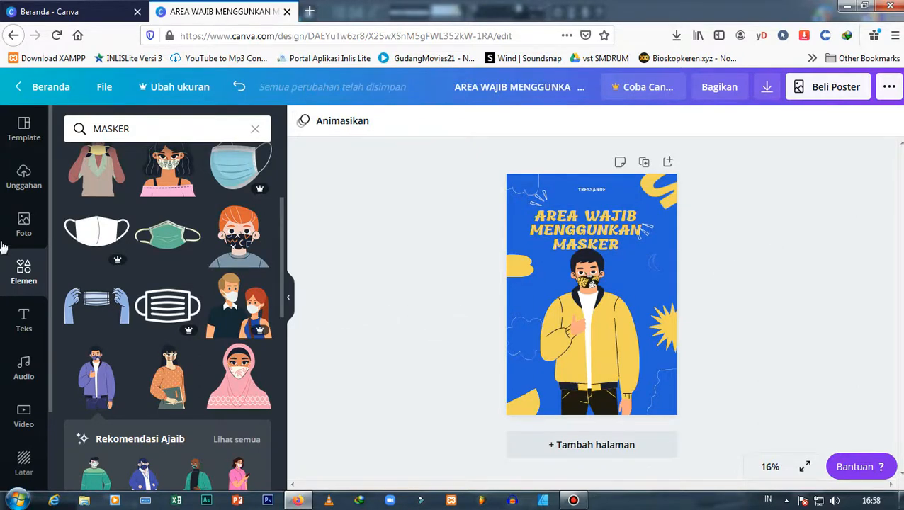
Search the elements library for "SEKOLAH"
{"action": "left_click", "coordinate": [132, 129]}
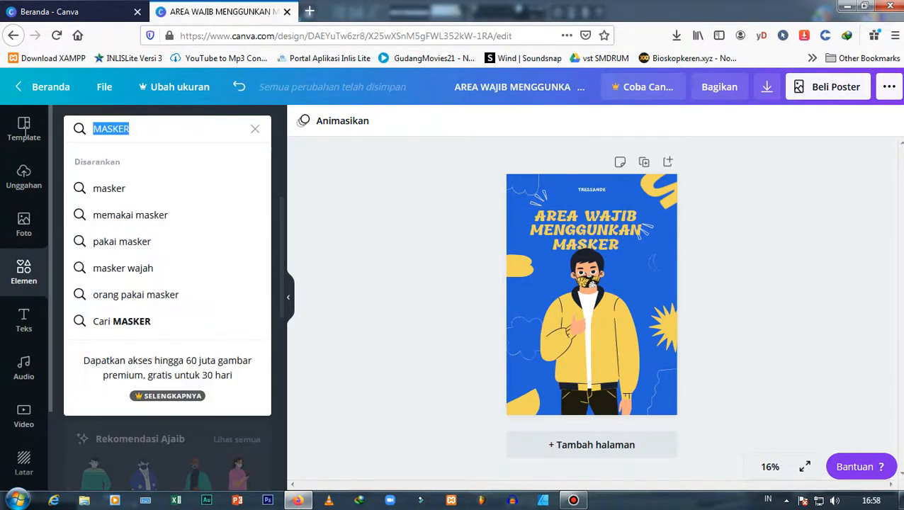
{"action": "type", "text": "SEKOLAH"}
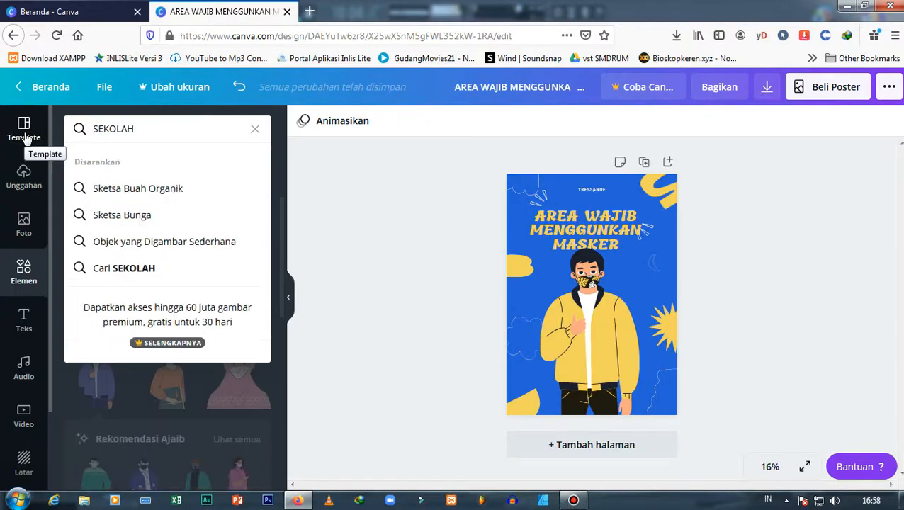
{"action": "key", "text": "Return"}
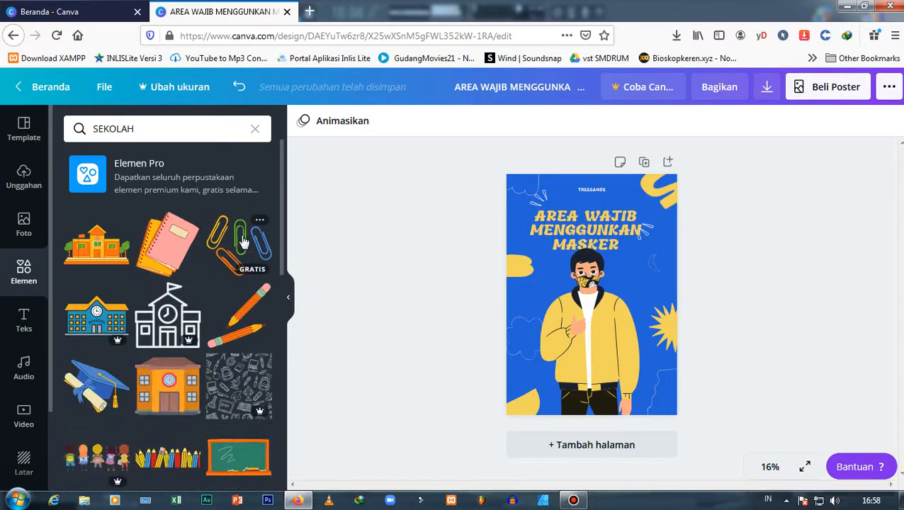
Add the free pencils and paper clips illustrations, shrunk and placed to the left and right of the man's head
{"action": "left_click", "coordinate": [249, 299]}
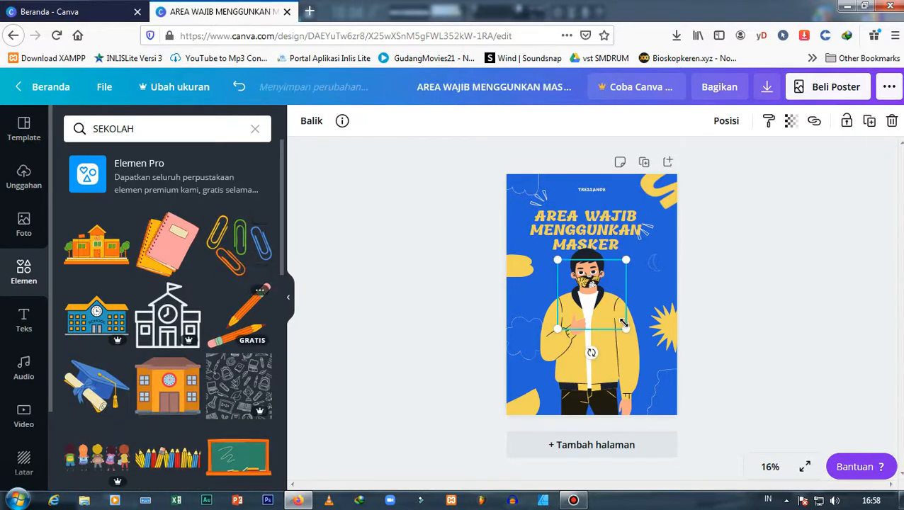
{"action": "mouse_move", "coordinate": [597, 310]}
{"action": "left_mouse_down"}
{"action": "mouse_move", "coordinate": [575, 287]}
{"action": "mouse_move", "coordinate": [584, 287]}
{"action": "mouse_move", "coordinate": [583, 303]}
{"action": "mouse_move", "coordinate": [521, 257]}
{"action": "mouse_move", "coordinate": [555, 285]}
{"action": "left_mouse_up"}
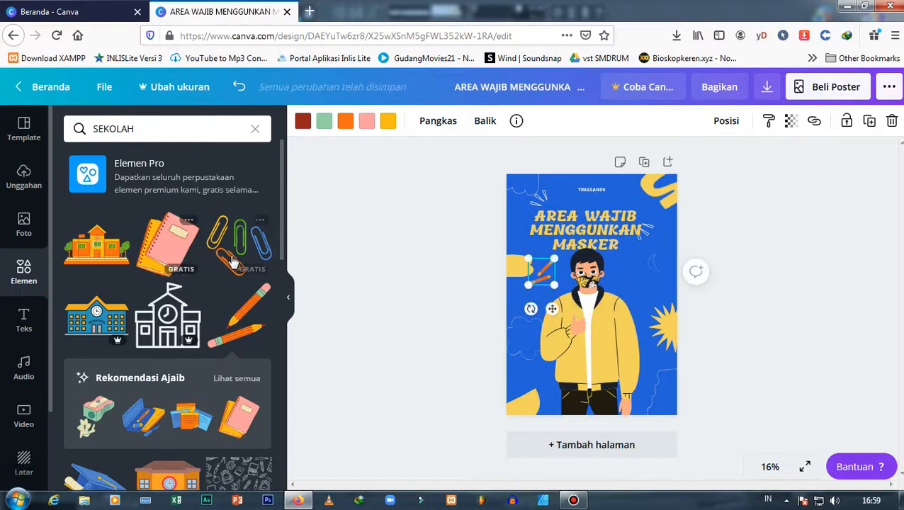
{"action": "left_click", "coordinate": [585, 320]}
{"action": "left_click", "coordinate": [585, 306]}
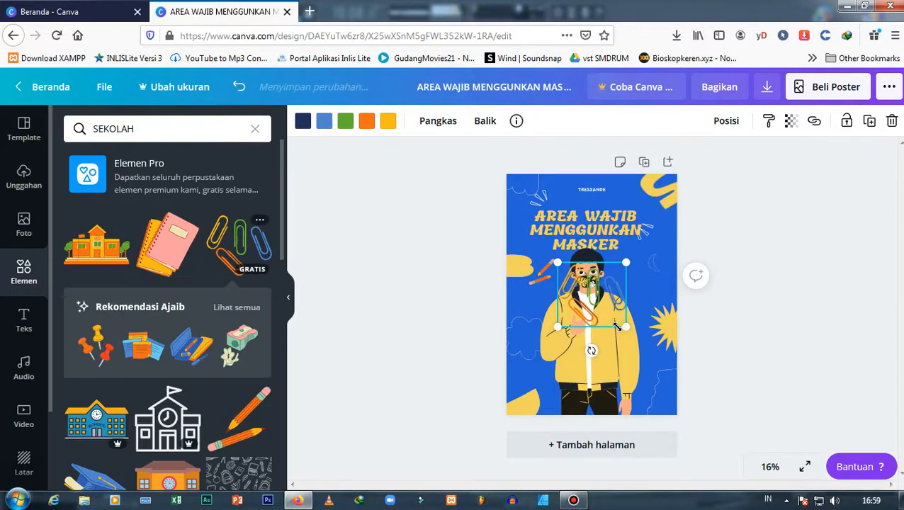
{"action": "left_click_drag", "start_coordinate": [588, 312], "coordinate": [637, 263]}
{"action": "left_click", "coordinate": [773, 253]}
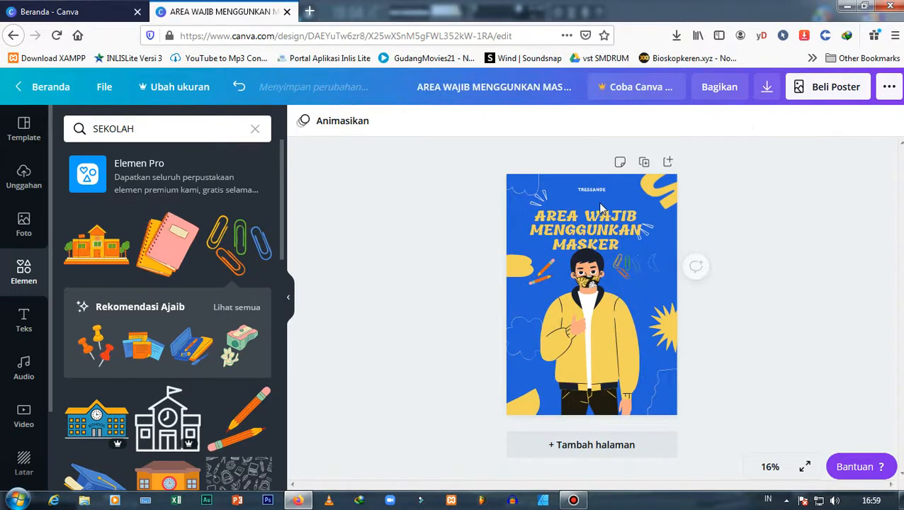
Delete the small "TRESSANDE" text above the heading
{"action": "left_click", "coordinate": [591, 188]}
{"action": "left_click_drag", "start_coordinate": [610, 194], "coordinate": [592, 200]}
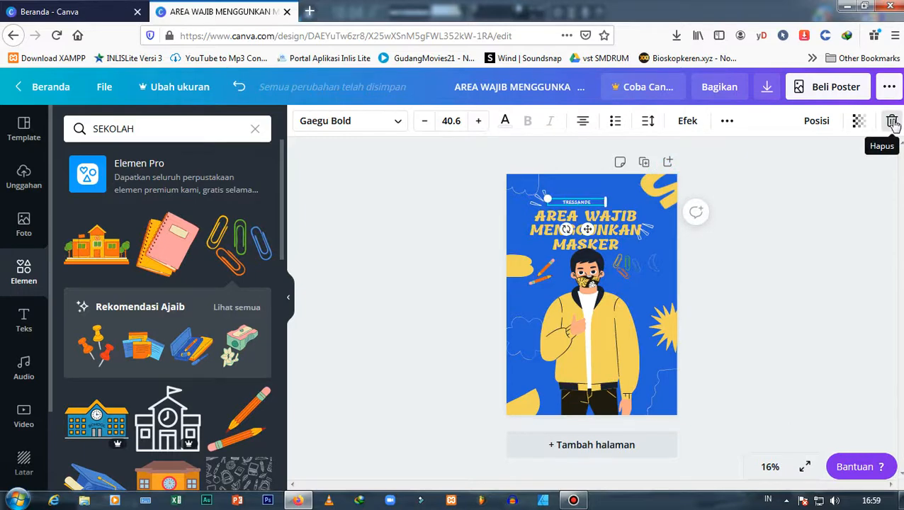
{"action": "left_click", "coordinate": [892, 122]}
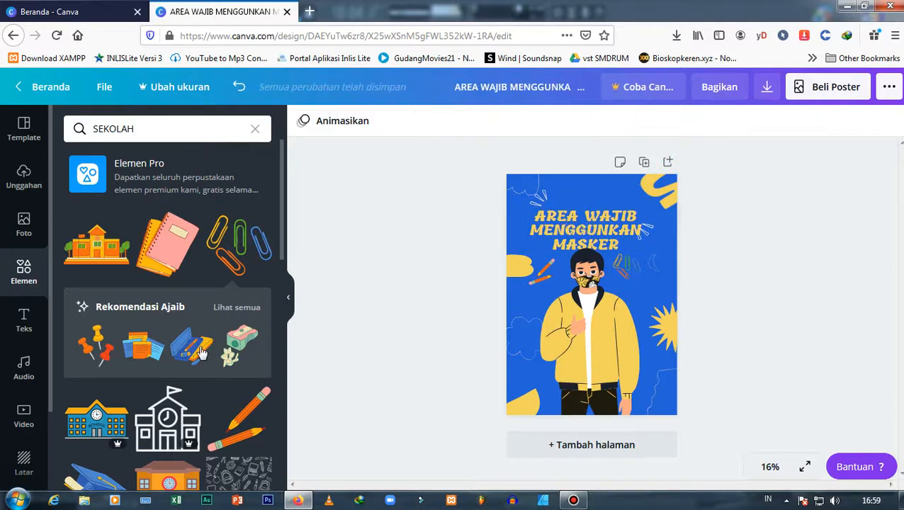
Add the blue and orange notes illustration, shrunk, at the poster's lower-left edge and delete the cloud outline in the upper-left corner
{"action": "left_click", "coordinate": [629, 322]}
{"action": "left_click_drag", "start_coordinate": [617, 319], "coordinate": [521, 376]}
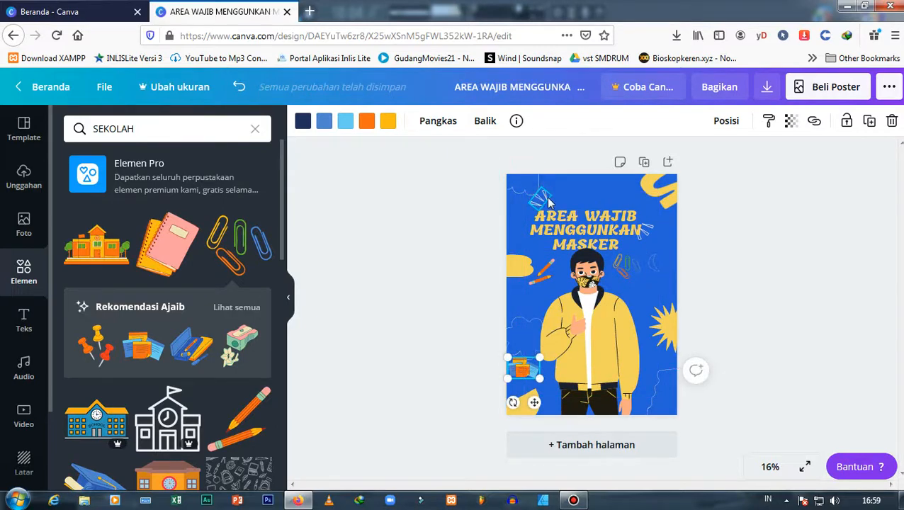
{"action": "left_click", "coordinate": [528, 190]}
{"action": "left_click", "coordinate": [892, 121]}
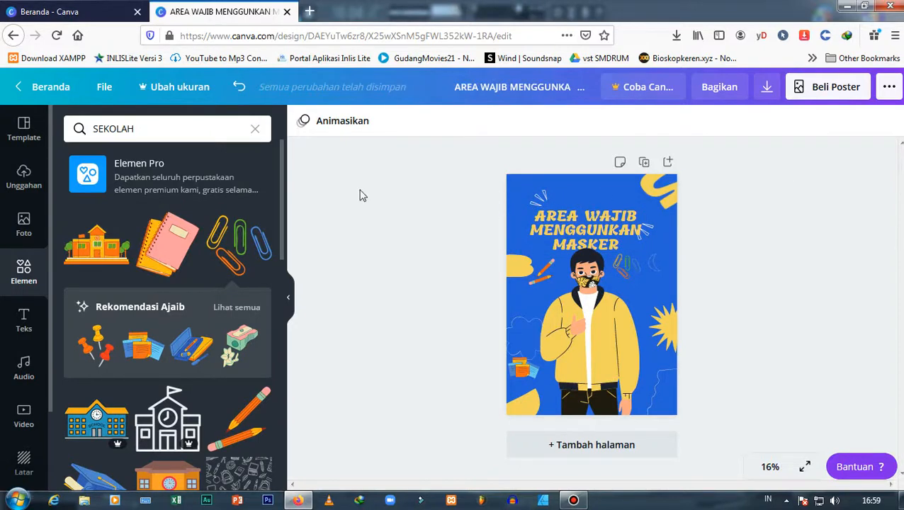
Search the elements library for "WARNING"
{"action": "left_click", "coordinate": [158, 133]}
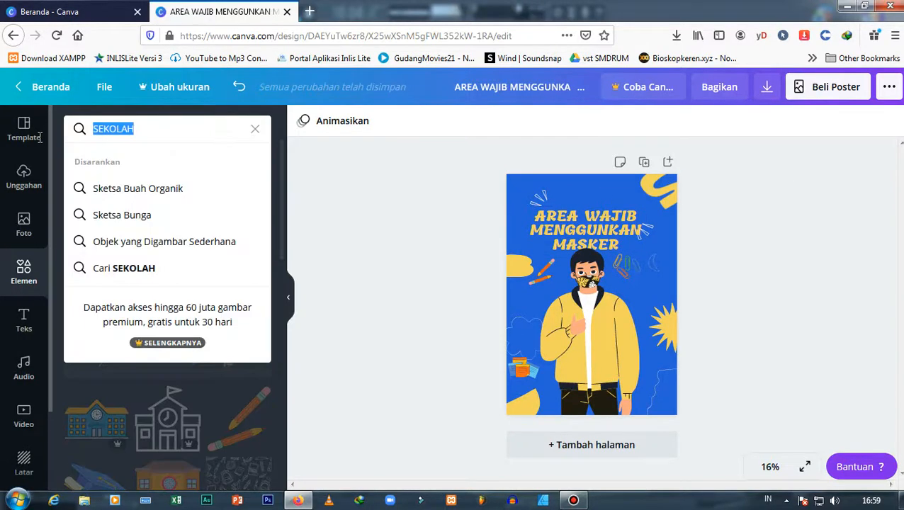
{"action": "type", "text": "WARNING"}
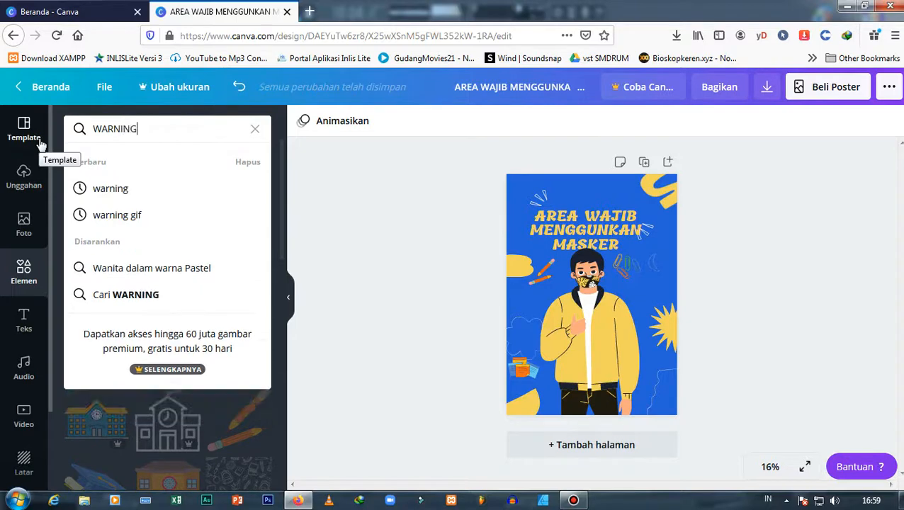
{"action": "key", "text": "Return"}
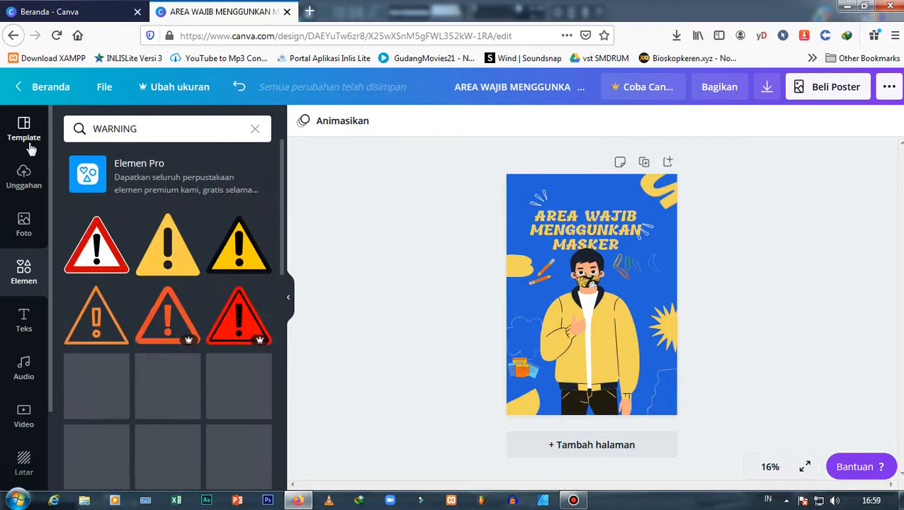
Try the free WARNING barricade illustration, enlarged and placed over the heading, and delete it from the poster
{"action": "scroll", "coordinate": [175, 265], "scroll_direction": "down", "scroll_amount": 2}
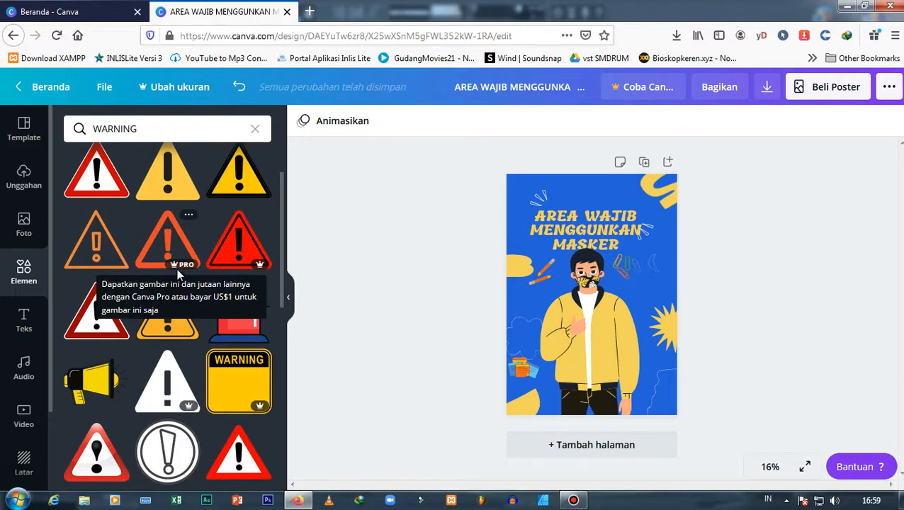
{"action": "scroll", "coordinate": [177, 269], "scroll_direction": "down", "scroll_amount": 5}
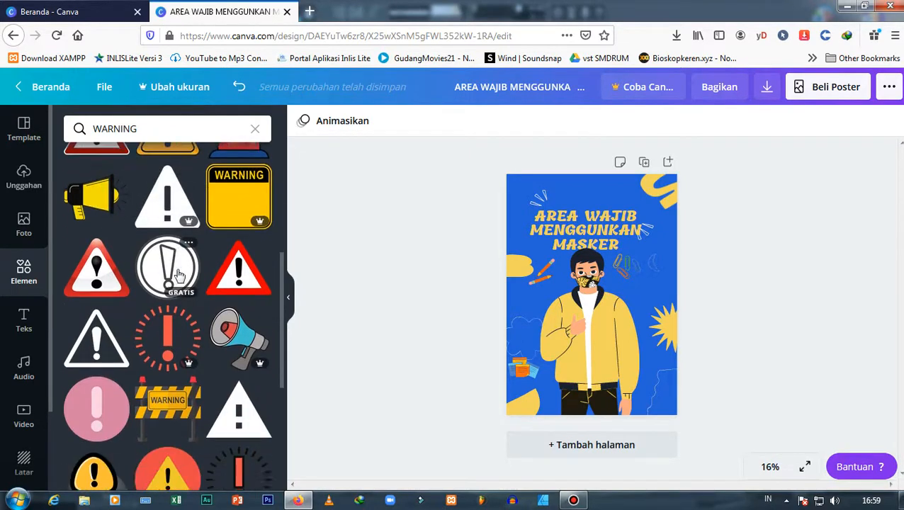
{"action": "scroll", "coordinate": [179, 275], "scroll_direction": "down", "scroll_amount": 5}
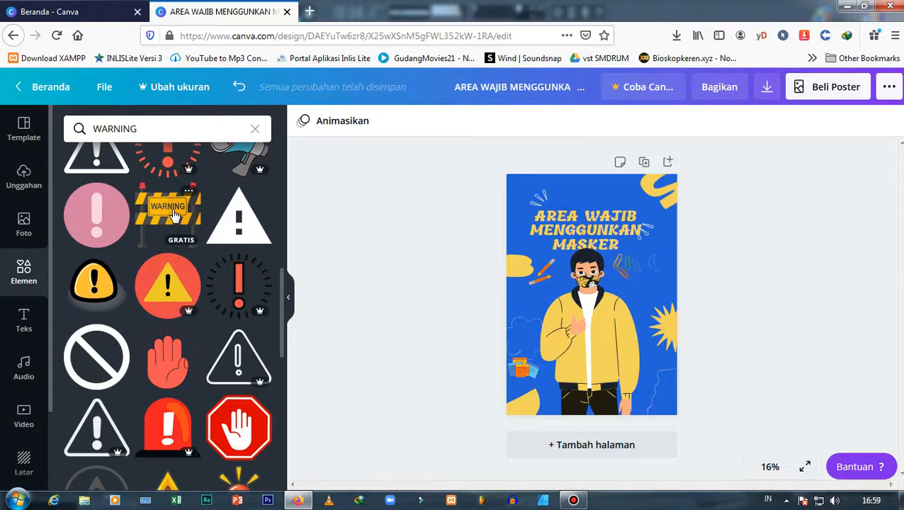
{"action": "left_click", "coordinate": [173, 215]}
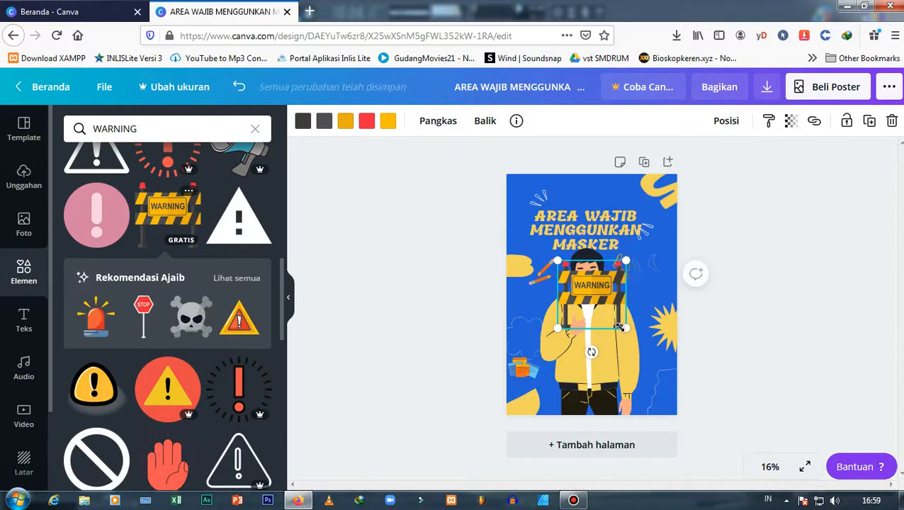
{"action": "left_click_drag", "start_coordinate": [619, 326], "coordinate": [666, 367]}
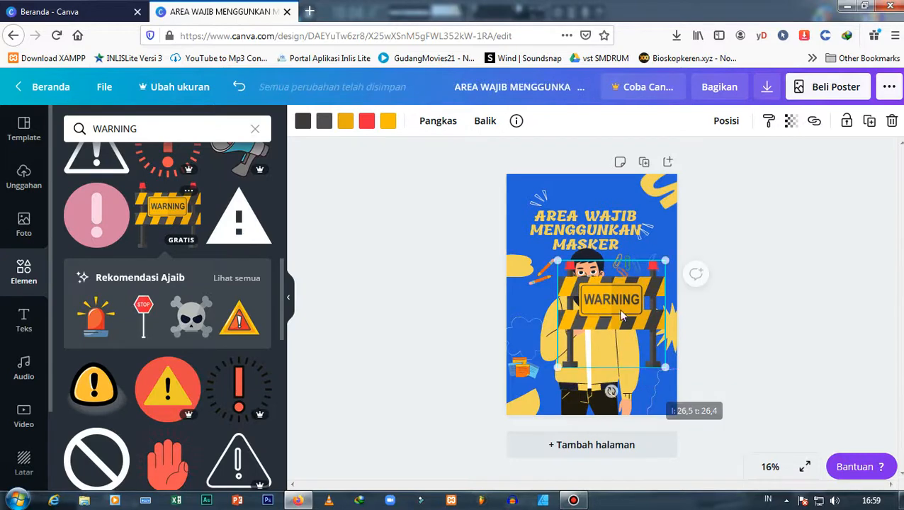
{"action": "left_click_drag", "start_coordinate": [620, 317], "coordinate": [601, 199]}
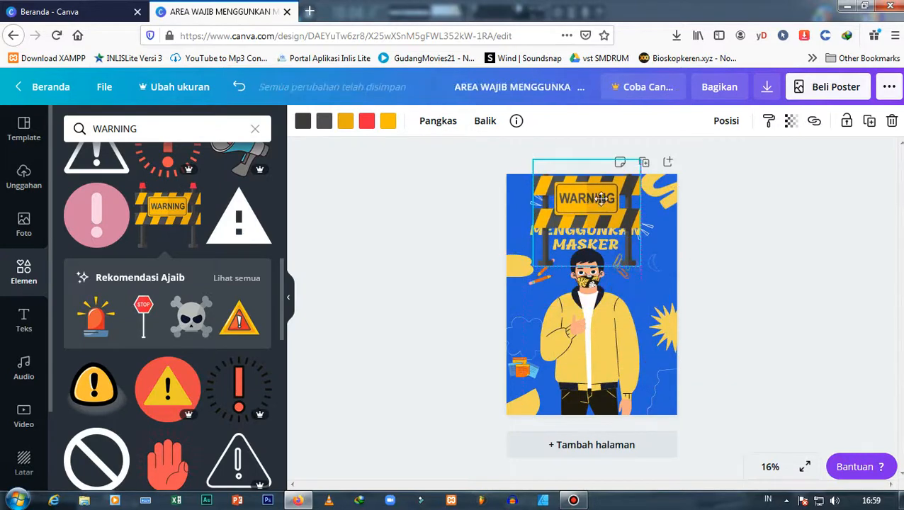
{"action": "left_click", "coordinate": [892, 120]}
Add the free yellow warning triangle, shrunk, above the heading's left end, and shift the white ray strokes into the poster's upper-left corner
{"action": "scroll", "coordinate": [220, 287], "scroll_direction": "down", "scroll_amount": 1}
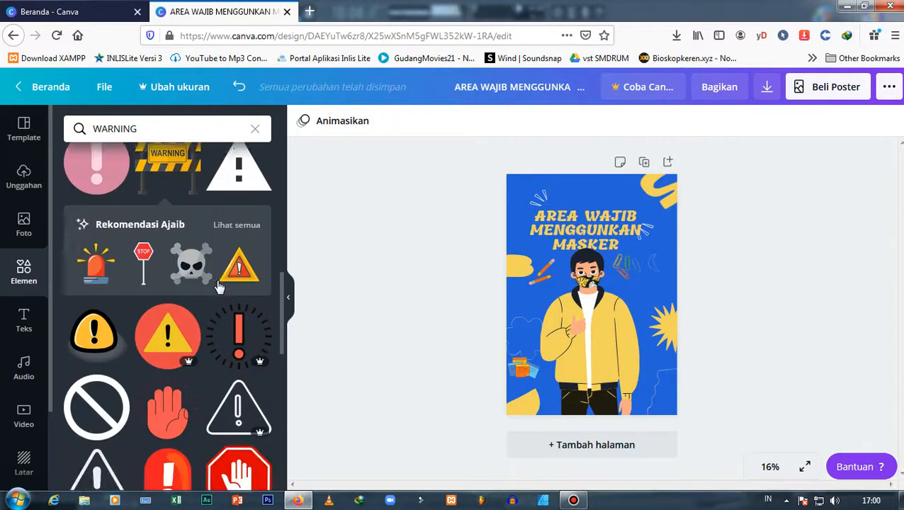
{"action": "scroll", "coordinate": [220, 287], "scroll_direction": "down", "scroll_amount": 4}
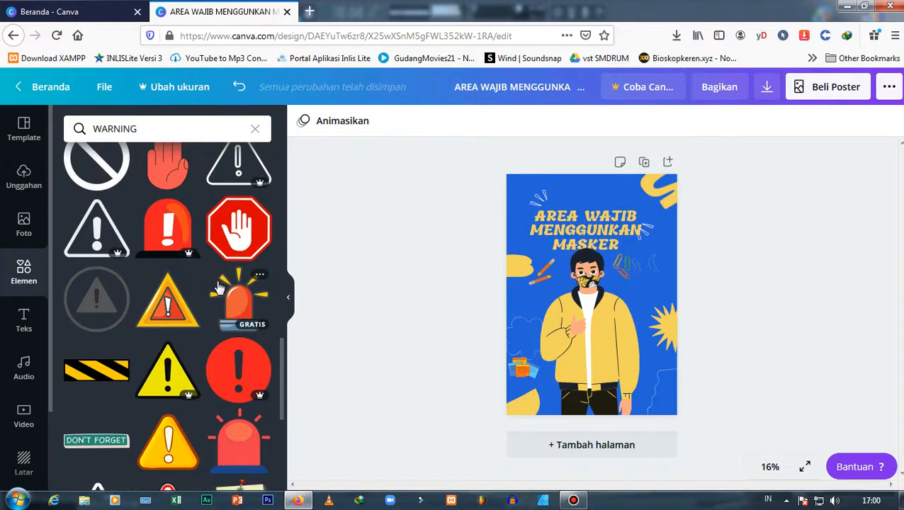
{"action": "scroll", "coordinate": [220, 287], "scroll_direction": "down", "scroll_amount": 4}
{"action": "scroll", "coordinate": [219, 287], "scroll_direction": "down", "scroll_amount": 3}
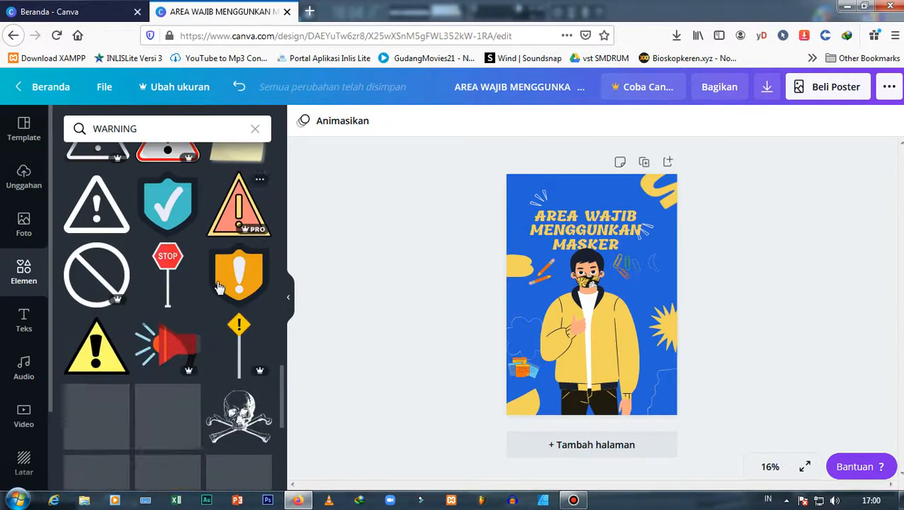
{"action": "scroll", "coordinate": [219, 287], "scroll_direction": "down", "scroll_amount": 3}
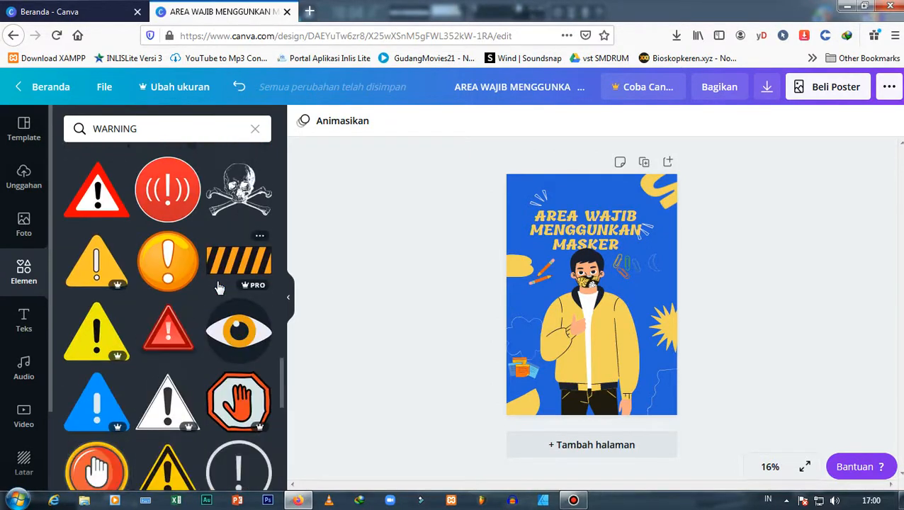
{"action": "scroll", "coordinate": [219, 287], "scroll_direction": "down", "scroll_amount": 4}
{"action": "scroll", "coordinate": [218, 281], "scroll_direction": "up", "scroll_amount": 10}
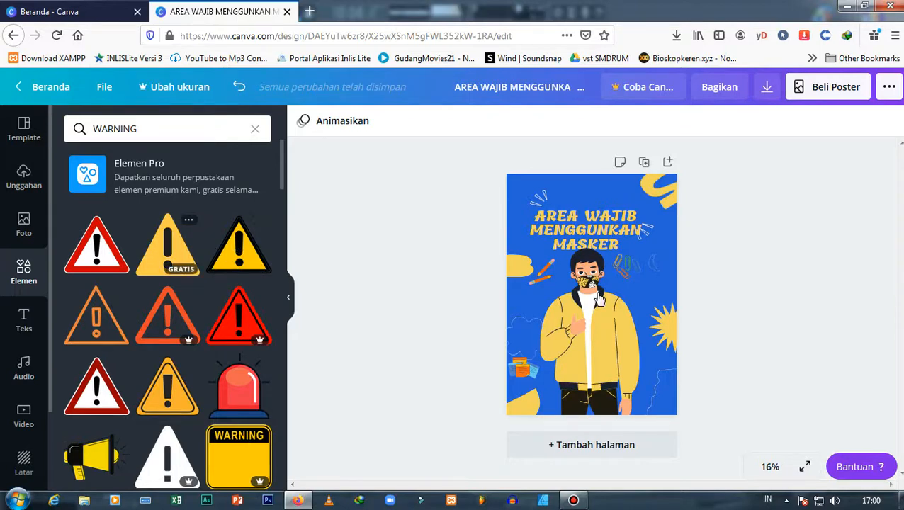
{"action": "left_click_drag", "start_coordinate": [599, 301], "coordinate": [512, 184]}
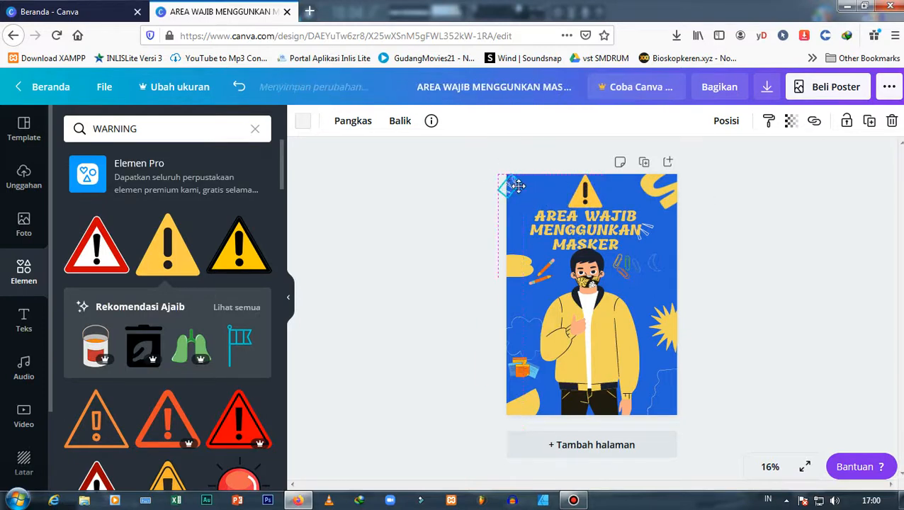
{"action": "left_click", "coordinate": [592, 195]}
{"action": "left_click_drag", "start_coordinate": [592, 194], "coordinate": [546, 192]}
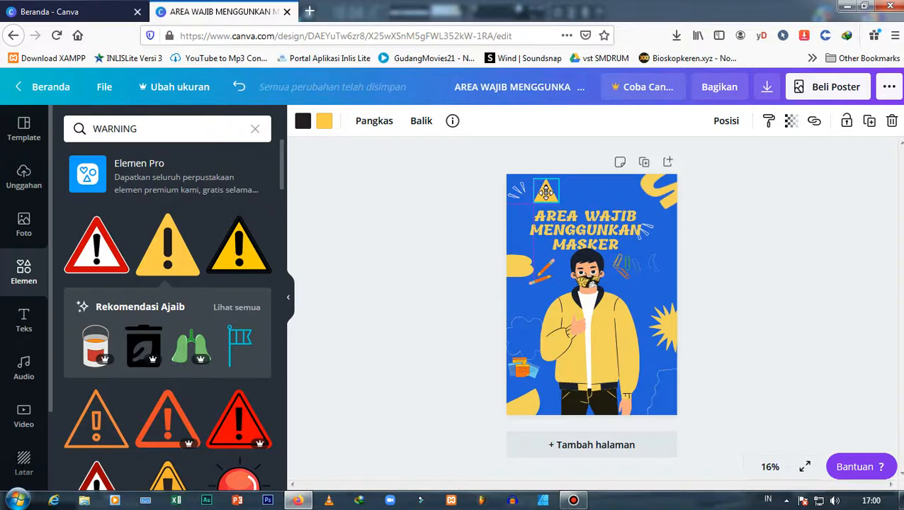
Add a heading text reading "PERHATIAN!!!" on one line at size 110, placed above the main title beside the warning triangle
{"action": "left_click", "coordinate": [26, 320]}
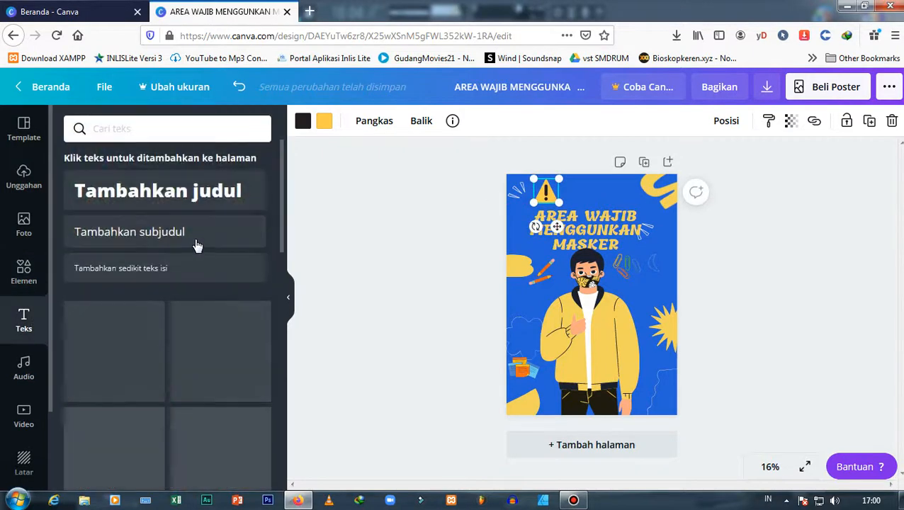
{"action": "left_click", "coordinate": [211, 189]}
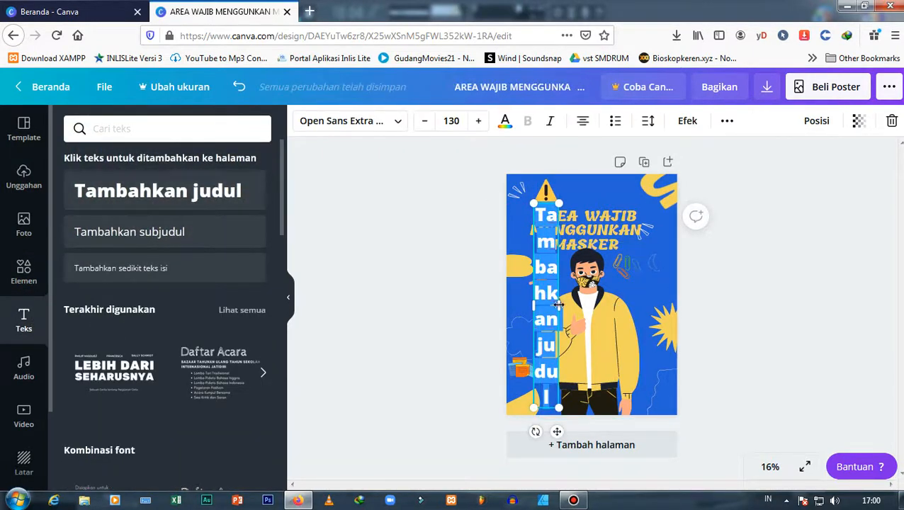
{"action": "left_click_drag", "start_coordinate": [557, 305], "coordinate": [679, 316]}
{"action": "type", "text": "PERHATIAN"}
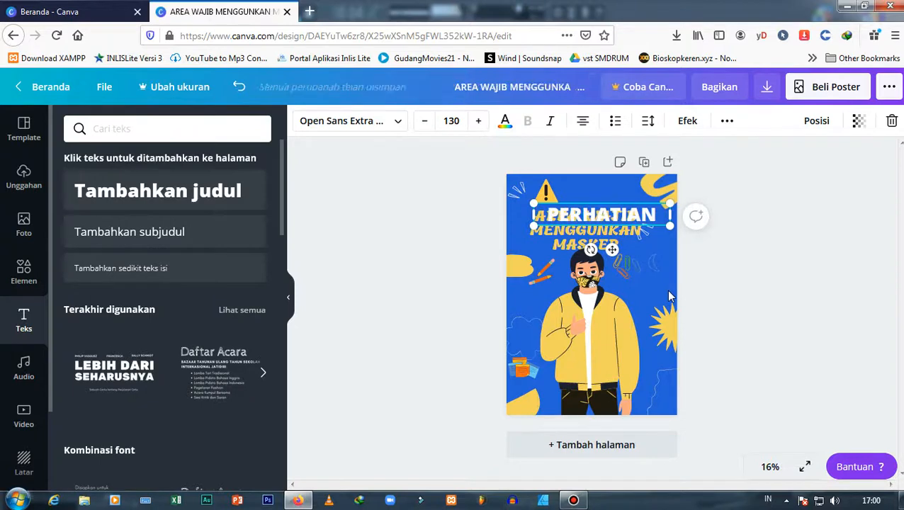
{"action": "type", "text": "!!!"}
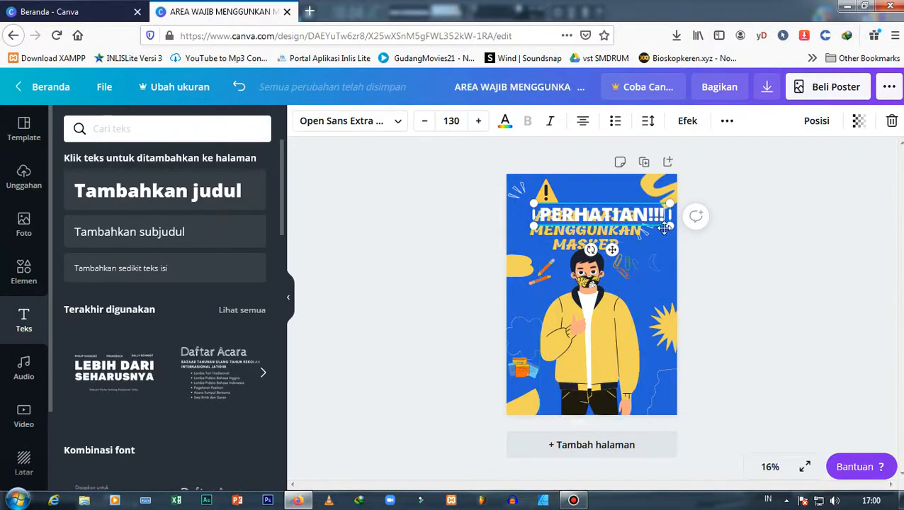
{"action": "mouse_move", "coordinate": [670, 225]}
{"action": "left_mouse_down"}
{"action": "mouse_move", "coordinate": [646, 218]}
{"action": "mouse_move", "coordinate": [652, 225]}
{"action": "left_mouse_up"}
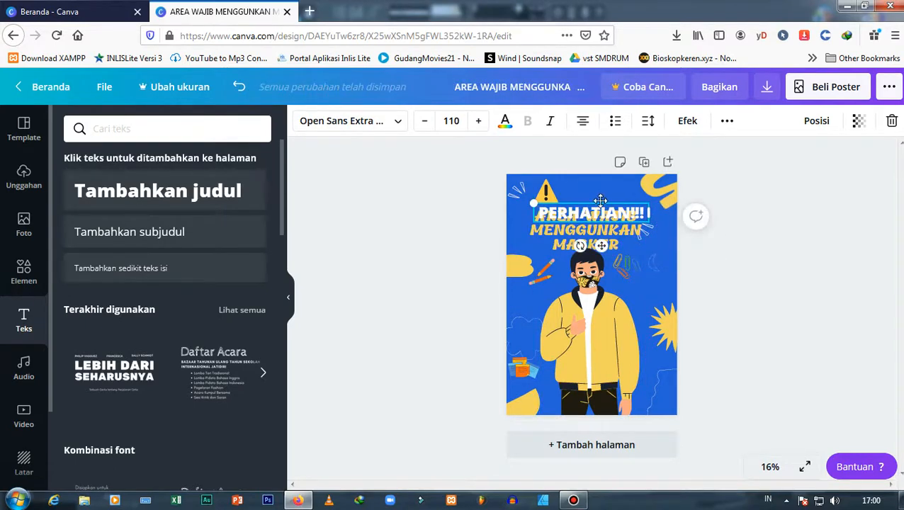
{"action": "left_click_drag", "start_coordinate": [608, 201], "coordinate": [617, 185]}
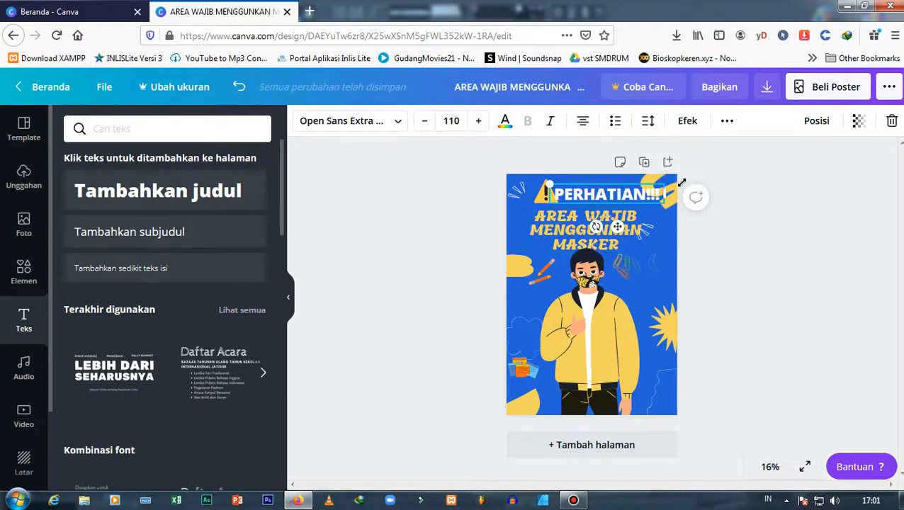
Add the free solid ribbon banner from the Garis collection in black, enlarged to cover the "PERHATIAN!!!" text and run past the poster's right edge
{"action": "left_click", "coordinate": [39, 276]}
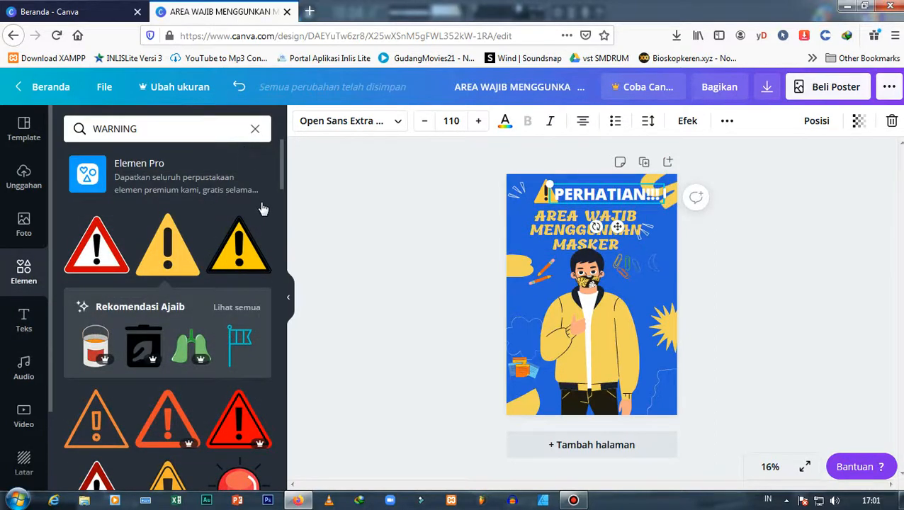
{"action": "left_click", "coordinate": [255, 129]}
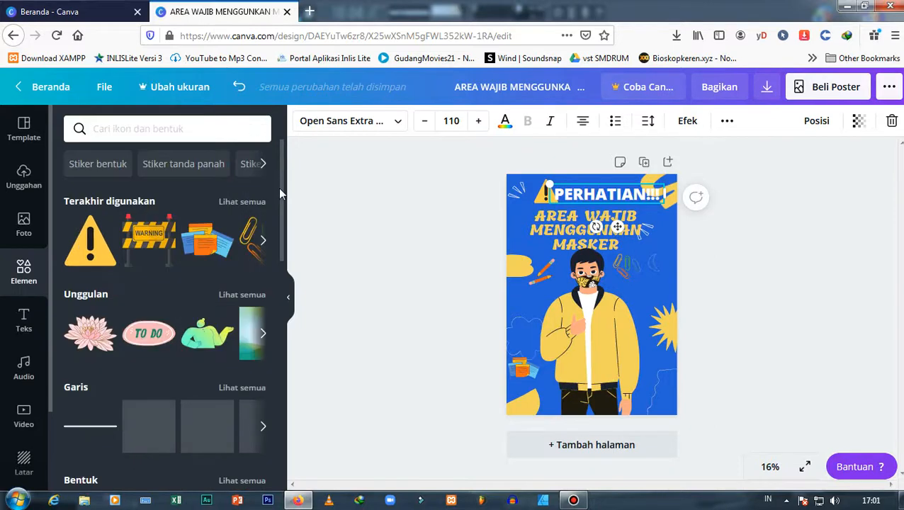
{"action": "scroll", "coordinate": [236, 294], "scroll_direction": "down", "scroll_amount": 2}
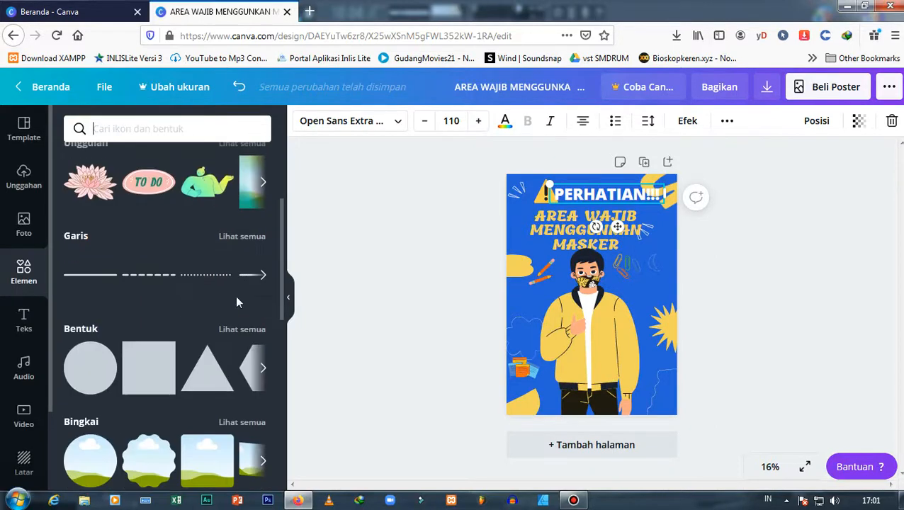
{"action": "scroll", "coordinate": [234, 298], "scroll_direction": "down", "scroll_amount": 1}
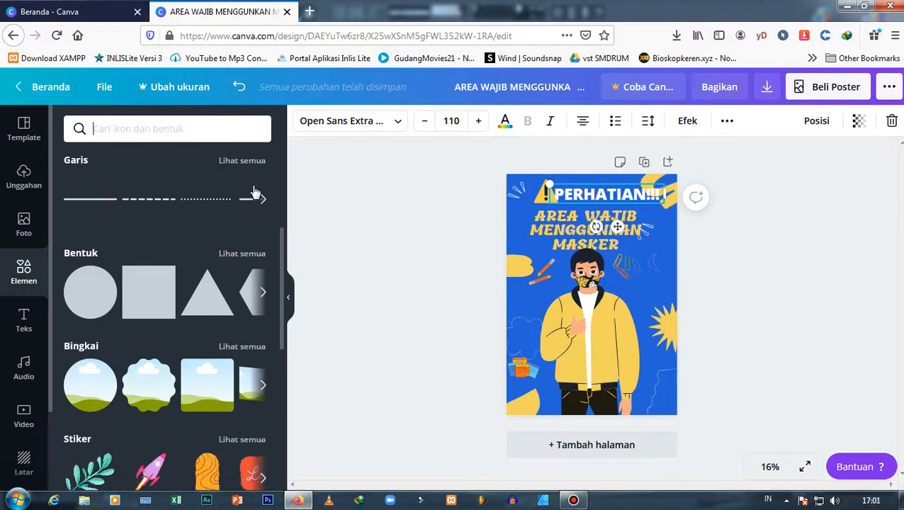
{"action": "left_click", "coordinate": [243, 161]}
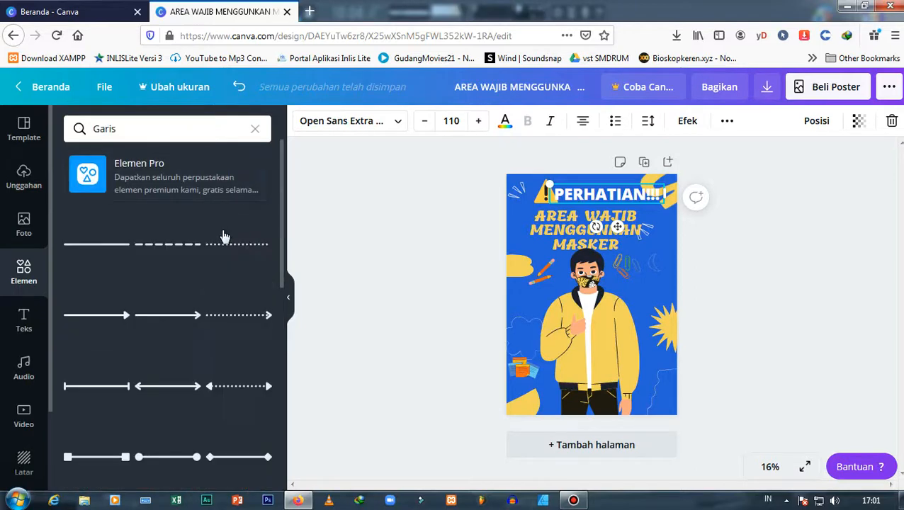
{"action": "scroll", "coordinate": [227, 259], "scroll_direction": "down", "scroll_amount": 4}
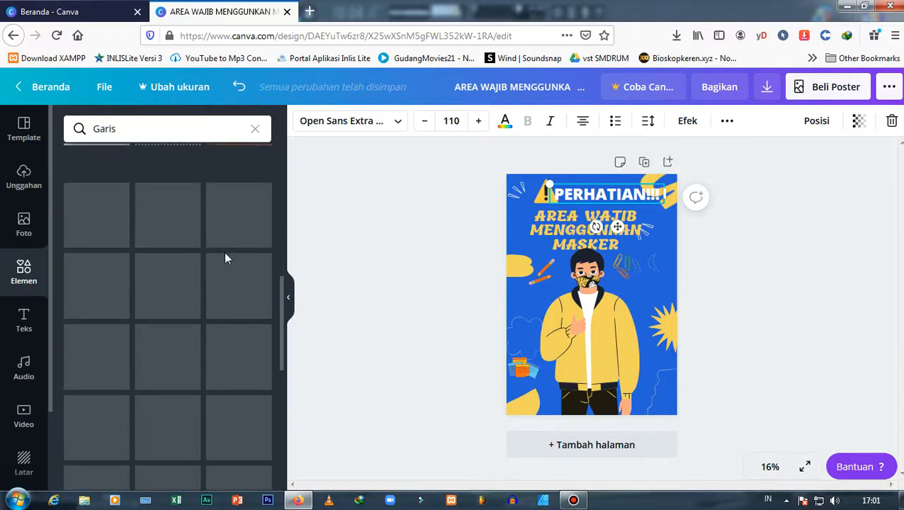
{"action": "scroll", "coordinate": [226, 258], "scroll_direction": "down", "scroll_amount": 4}
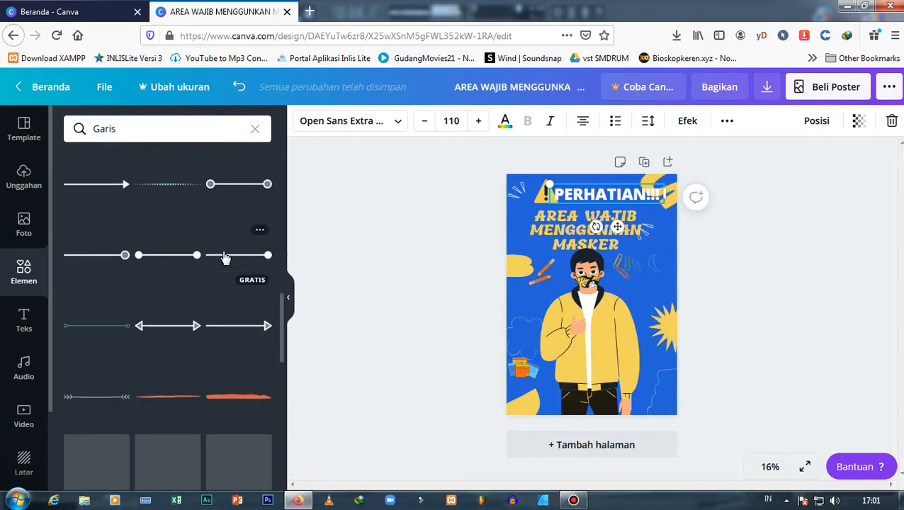
{"action": "scroll", "coordinate": [156, 307], "scroll_direction": "down", "scroll_amount": 4}
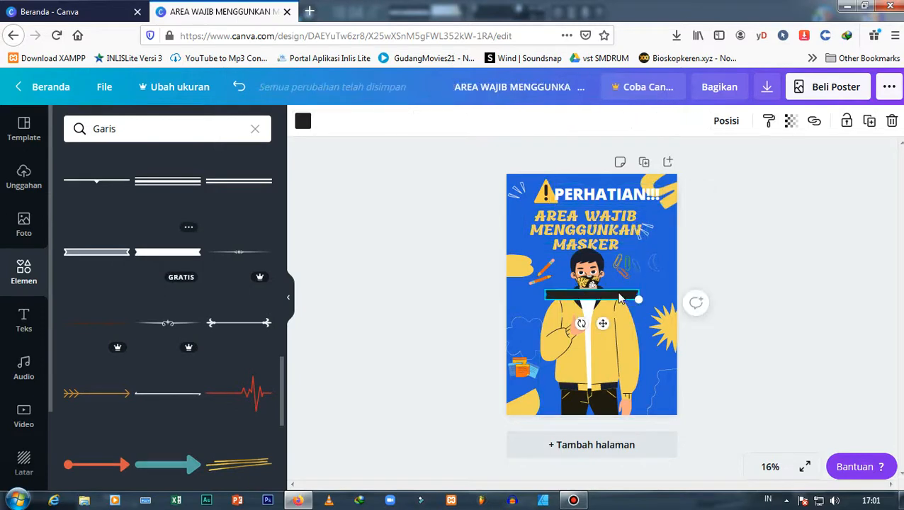
{"action": "left_click_drag", "start_coordinate": [619, 294], "coordinate": [731, 262]}
{"action": "left_click_drag", "start_coordinate": [633, 205], "coordinate": [630, 193]}
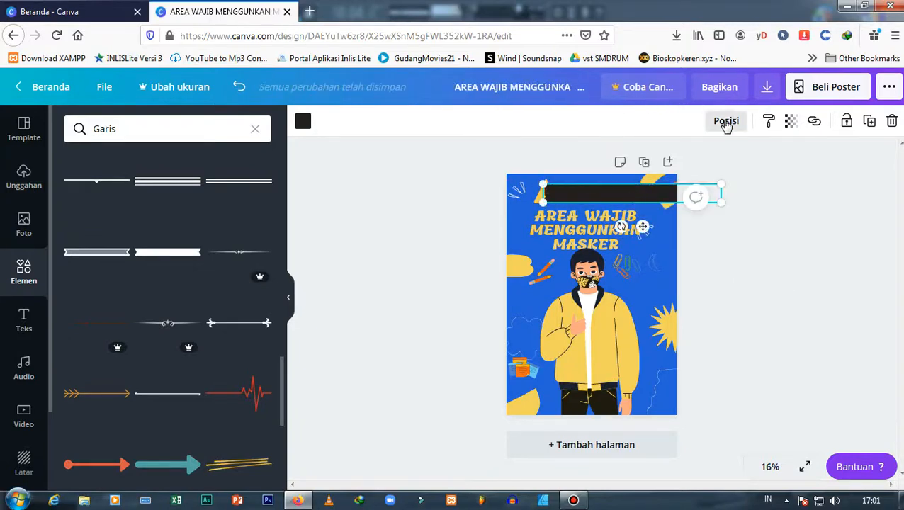
Send the black ribbon banner backward behind the "PERHATIAN!!!" text
{"action": "left_click", "coordinate": [726, 121]}
{"action": "left_click", "coordinate": [646, 162]}
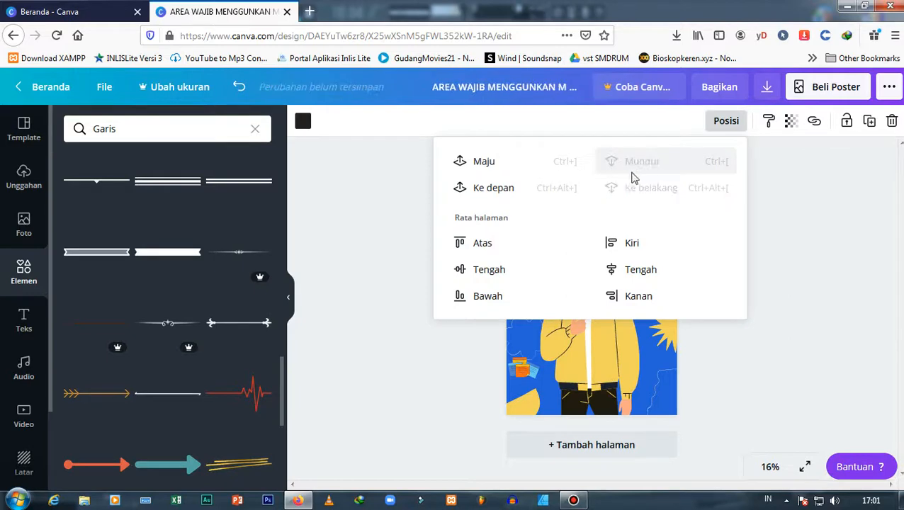
{"action": "left_click", "coordinate": [404, 192]}
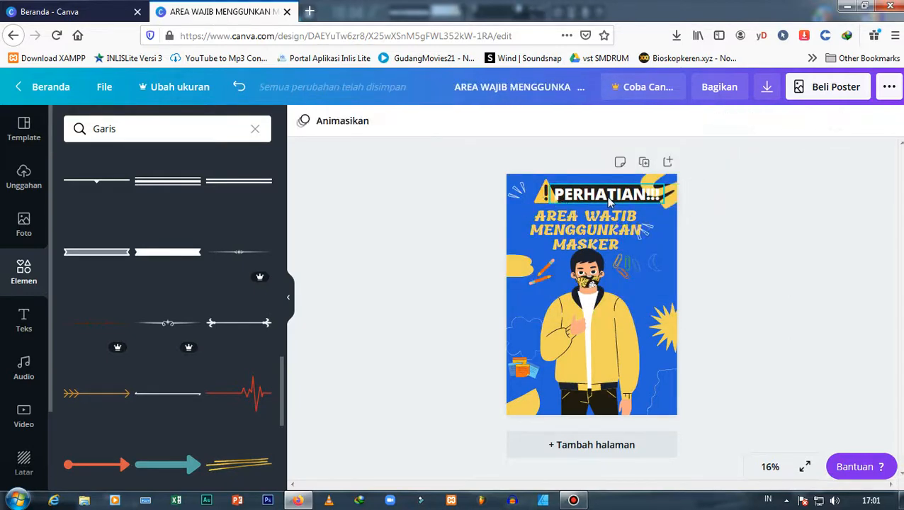
Move the yellow squiggle lower along the poster's right edge and shift the warning triangle to the left of the black banner
{"action": "left_click_drag", "start_coordinate": [678, 187], "coordinate": [684, 213]}
{"action": "mouse_move", "coordinate": [547, 192]}
{"action": "left_mouse_down"}
{"action": "mouse_move", "coordinate": [524, 188]}
{"action": "mouse_move", "coordinate": [529, 193]}
{"action": "left_mouse_up"}
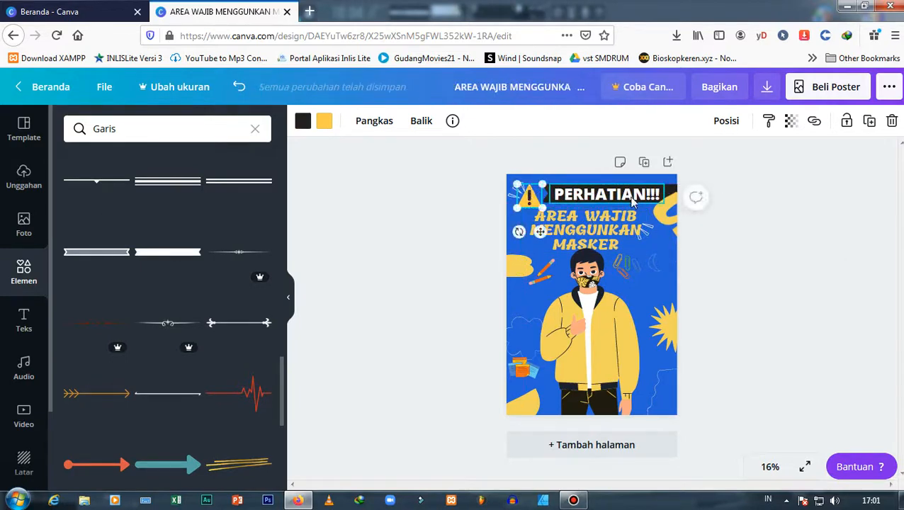
{"action": "left_click", "coordinate": [560, 216]}
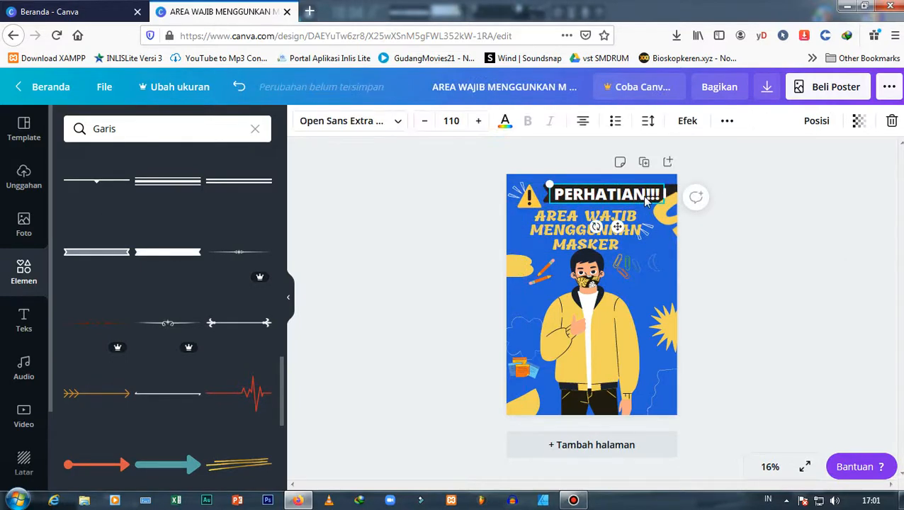
Shift the "PERHATIAN!!!" text closer to the warning triangle and move the yellow squiggle up over the black banner's right end
{"action": "left_click", "coordinate": [529, 195]}
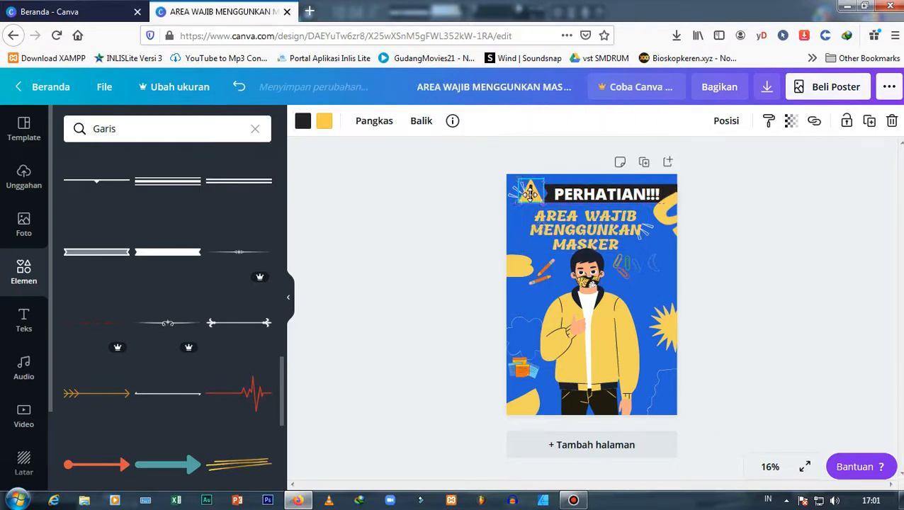
{"action": "left_click_drag", "start_coordinate": [608, 200], "coordinate": [591, 186]}
{"action": "left_click_drag", "start_coordinate": [627, 270], "coordinate": [608, 191]}
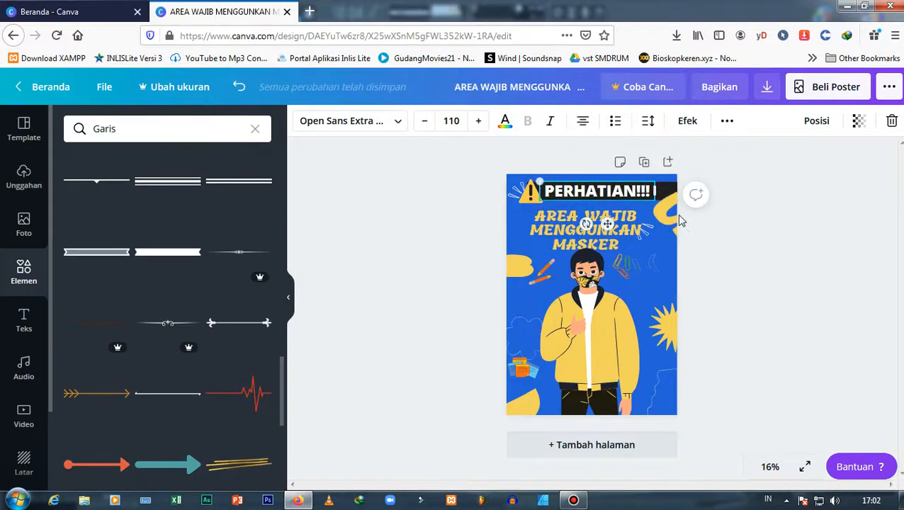
{"action": "left_click_drag", "start_coordinate": [675, 229], "coordinate": [699, 206]}
{"action": "left_click", "coordinate": [787, 237]}
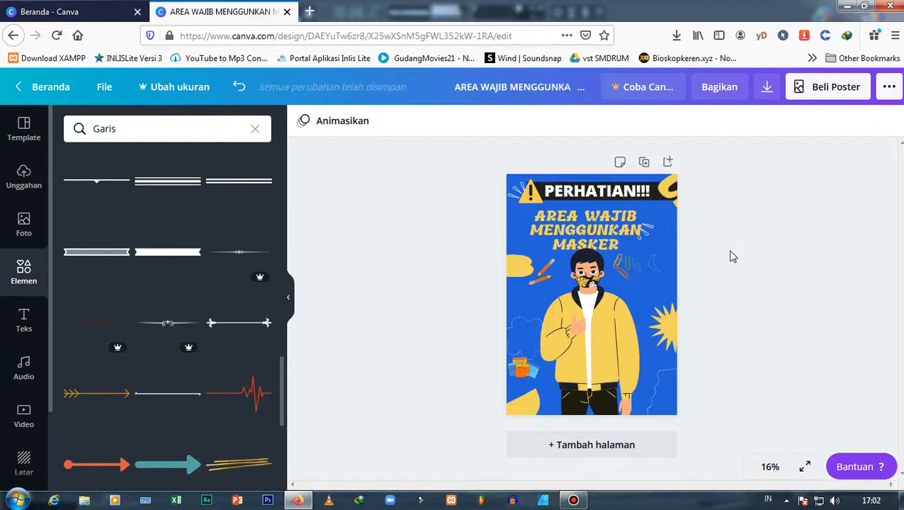
Move the masked man slightly down and right to the poster's centre line, and enlarge the main title to size 103
{"action": "left_click_drag", "start_coordinate": [612, 335], "coordinate": [588, 322]}
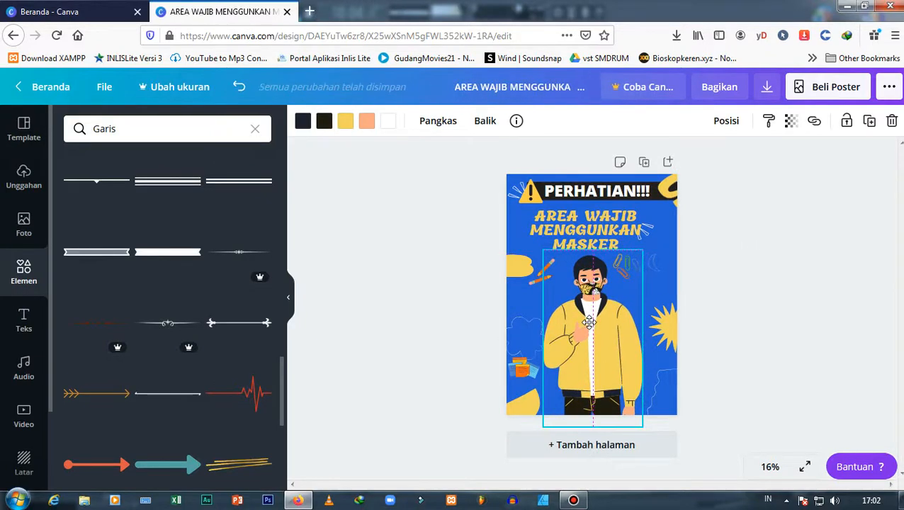
{"action": "left_click", "coordinate": [768, 256]}
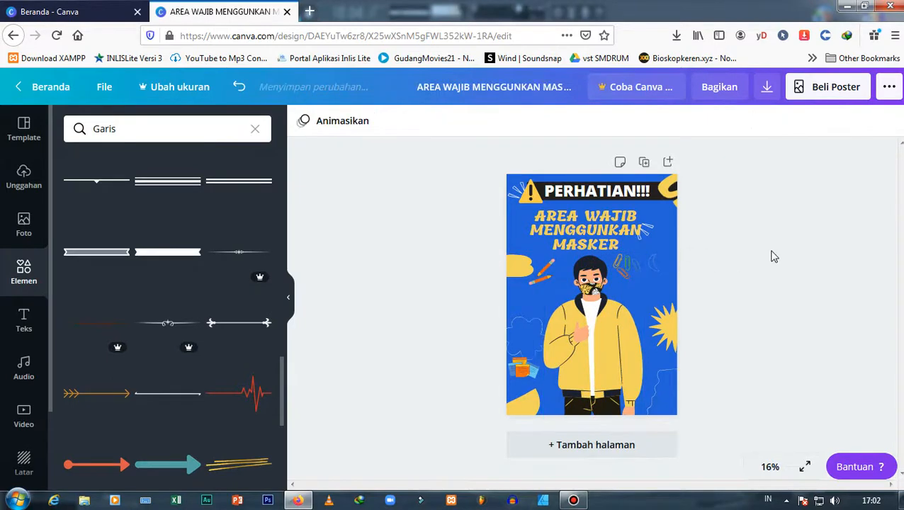
{"action": "left_click", "coordinate": [641, 259]}
{"action": "mouse_move", "coordinate": [649, 254]}
{"action": "left_mouse_down"}
{"action": "mouse_move", "coordinate": [679, 285]}
{"action": "mouse_move", "coordinate": [648, 262]}
{"action": "left_mouse_up"}
{"action": "left_click", "coordinate": [771, 225]}
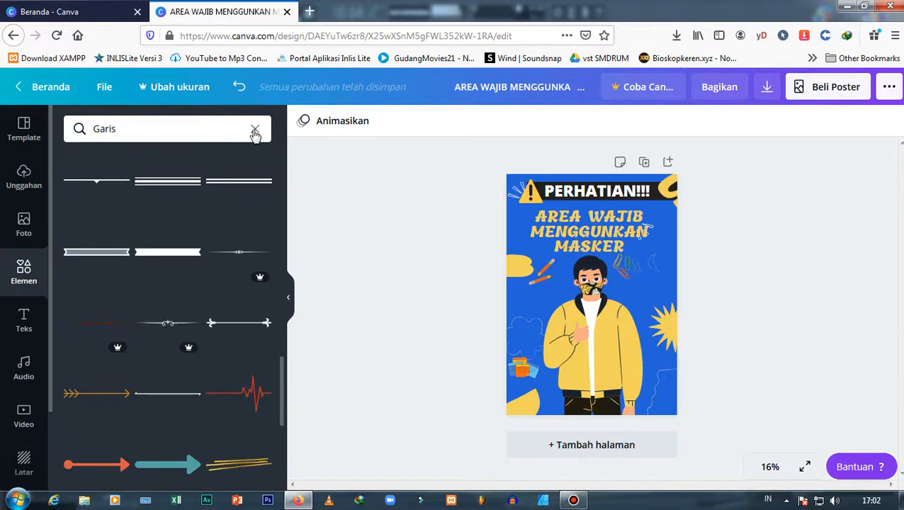
Search the elements for "CHAT" and look through the speech bubble designs
{"action": "left_click", "coordinate": [125, 128]}
{"action": "key", "text": "ctrl+a"}
{"action": "key", "text": "BackSpace"}
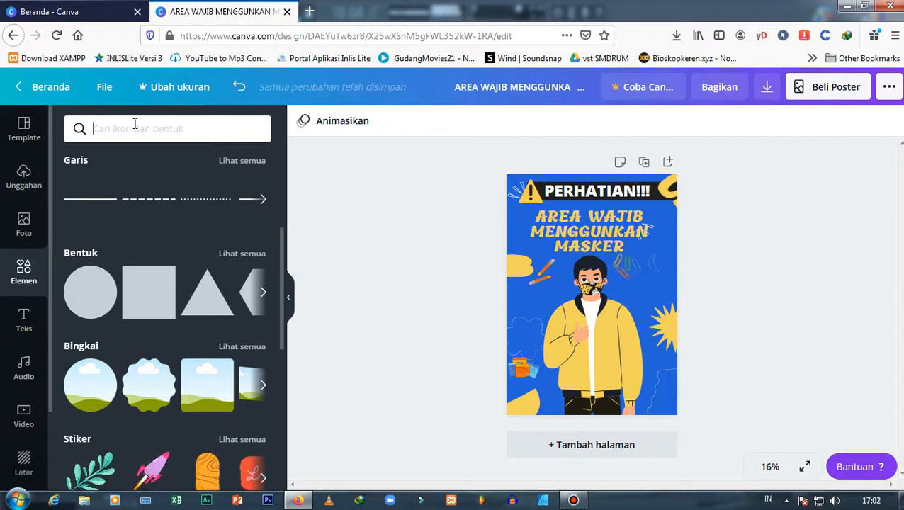
{"action": "type", "text": "CHAT"}
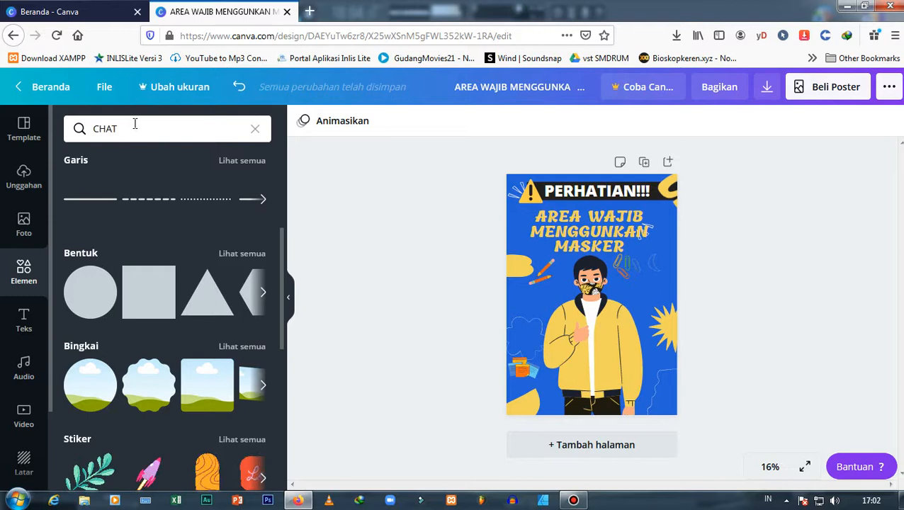
{"action": "key", "text": "Return"}
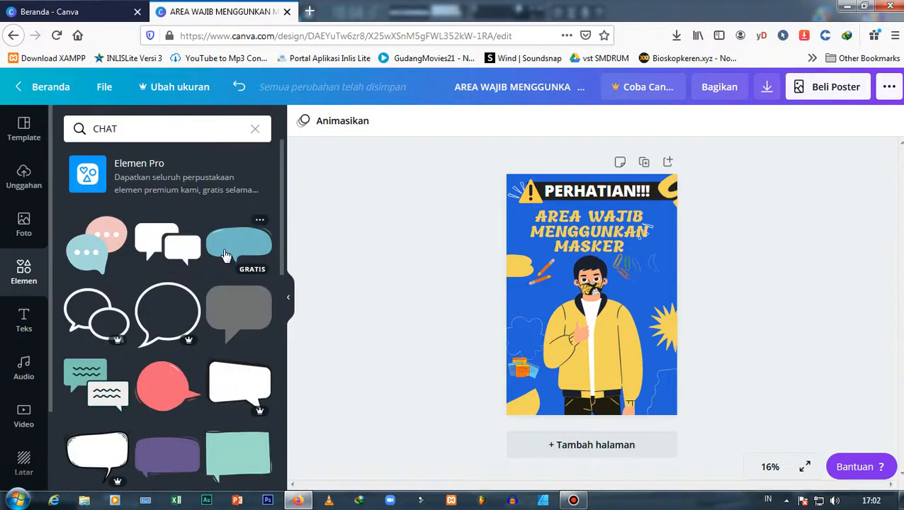
{"action": "scroll", "coordinate": [237, 280], "scroll_direction": "down", "scroll_amount": 3}
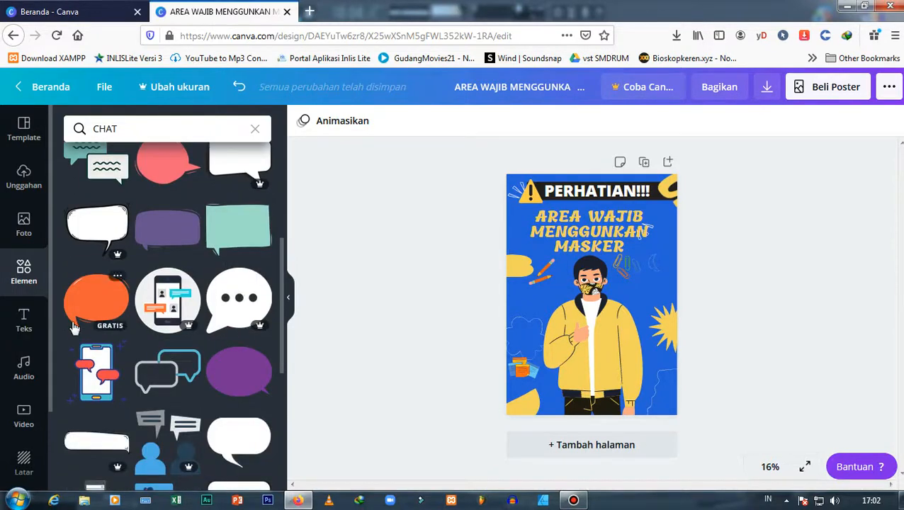
{"action": "scroll", "coordinate": [170, 319], "scroll_direction": "up", "scroll_amount": 1}
{"action": "scroll", "coordinate": [233, 354], "scroll_direction": "down", "scroll_amount": 2}
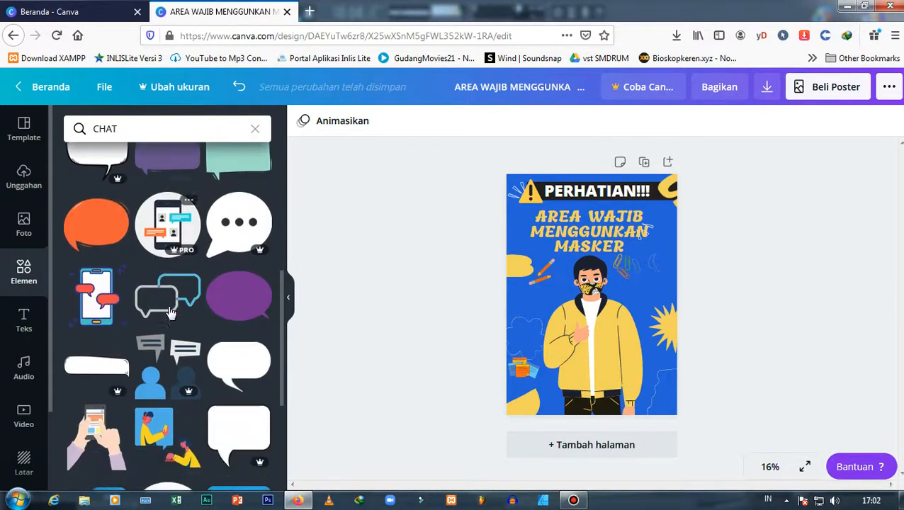
{"action": "left_click", "coordinate": [243, 418]}
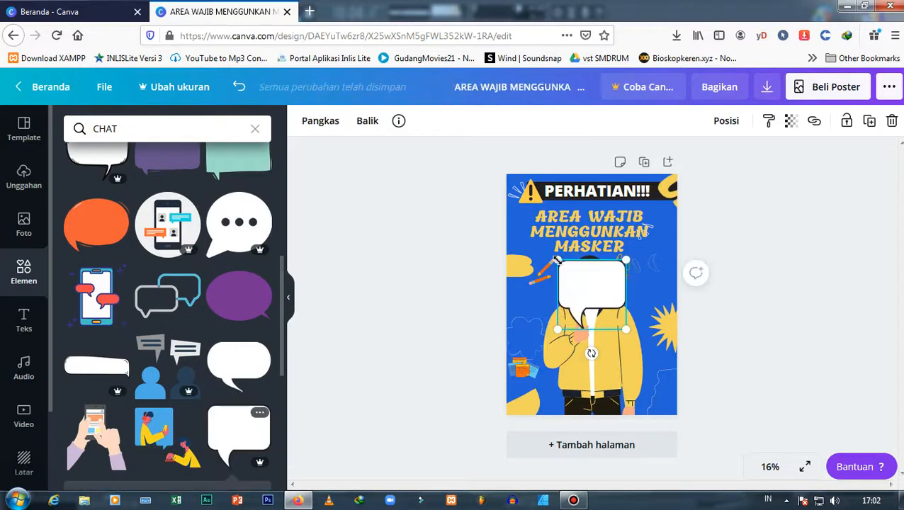
{"action": "mouse_move", "coordinate": [546, 254]}
{"action": "left_mouse_down"}
{"action": "mouse_move", "coordinate": [481, 224]}
{"action": "mouse_move", "coordinate": [542, 251]}
{"action": "left_mouse_up"}
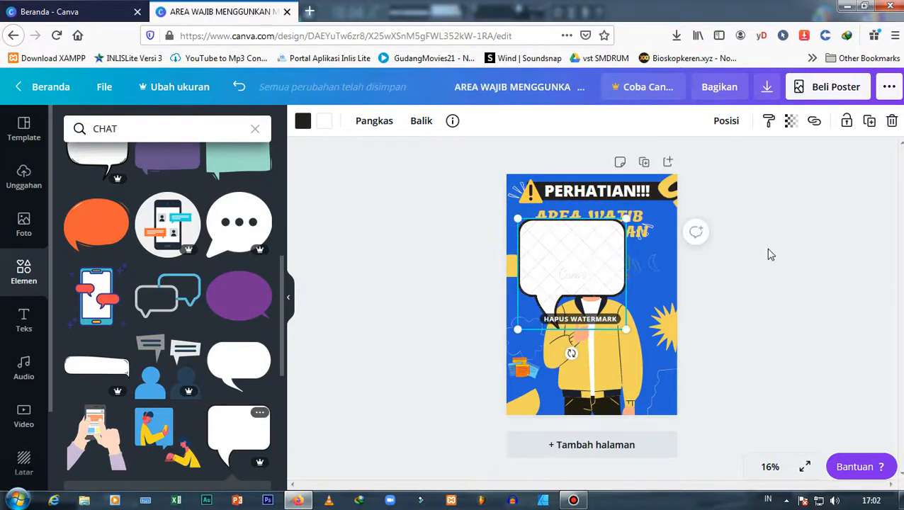
{"action": "left_click", "coordinate": [892, 122]}
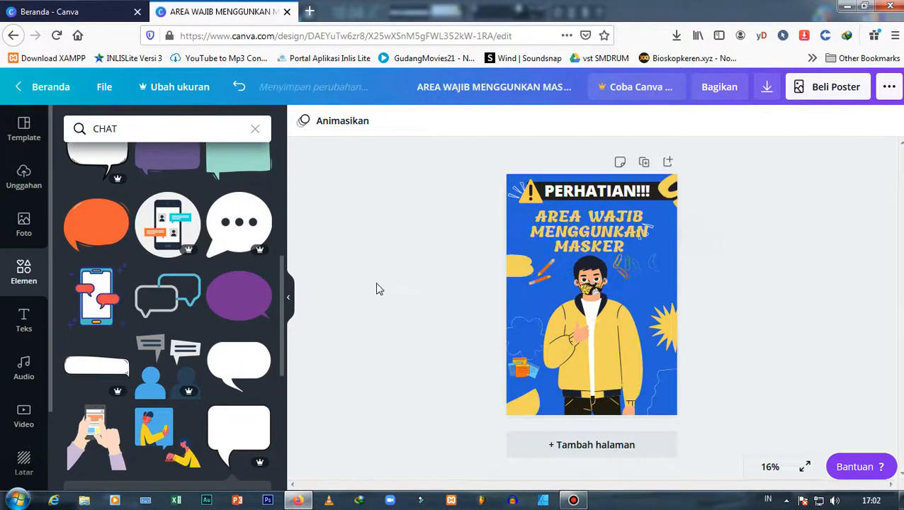
Add the rounded oval speech bubble, enlarged to cover the main title with its tail at the man's head
{"action": "left_click", "coordinate": [242, 359]}
{"action": "left_click_drag", "start_coordinate": [553, 265], "coordinate": [494, 230]}
{"action": "left_click_drag", "start_coordinate": [571, 267], "coordinate": [599, 245]}
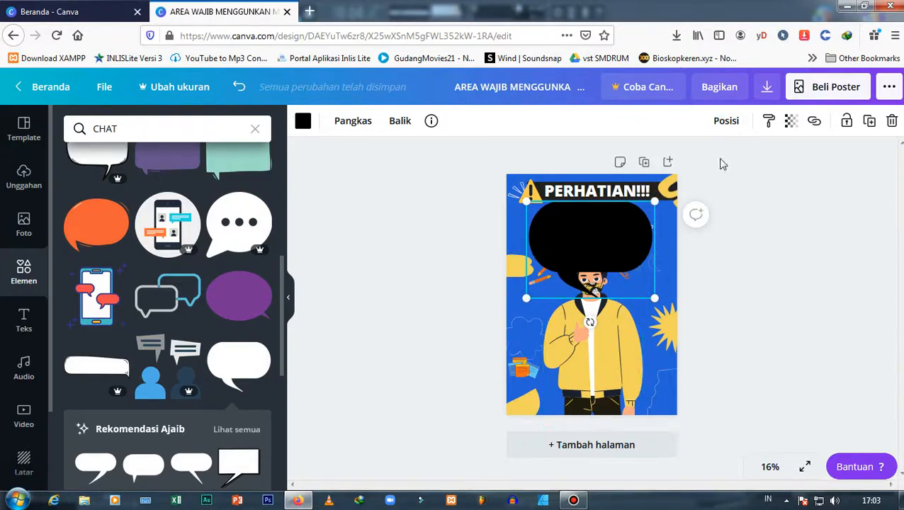
Send the speech bubble backward behind the main title and the masked man
{"action": "left_click", "coordinate": [728, 122]}
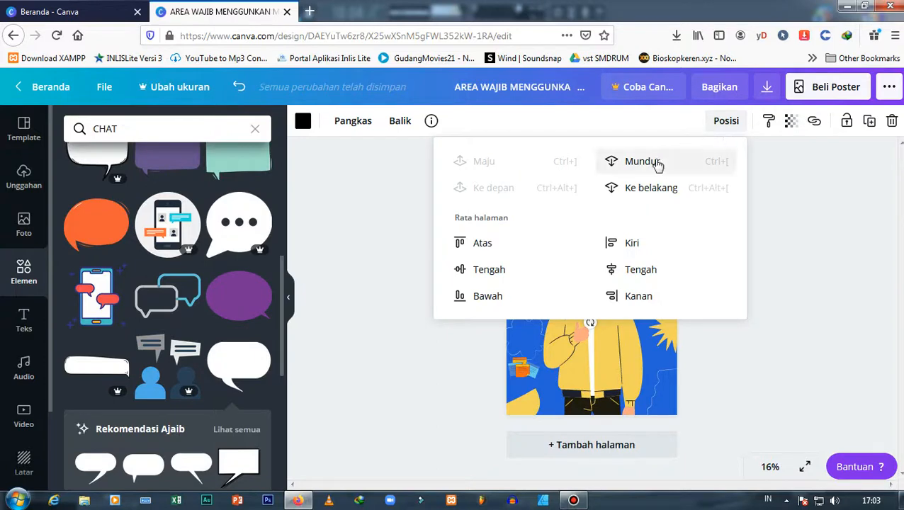
{"action": "left_click", "coordinate": [641, 161]}
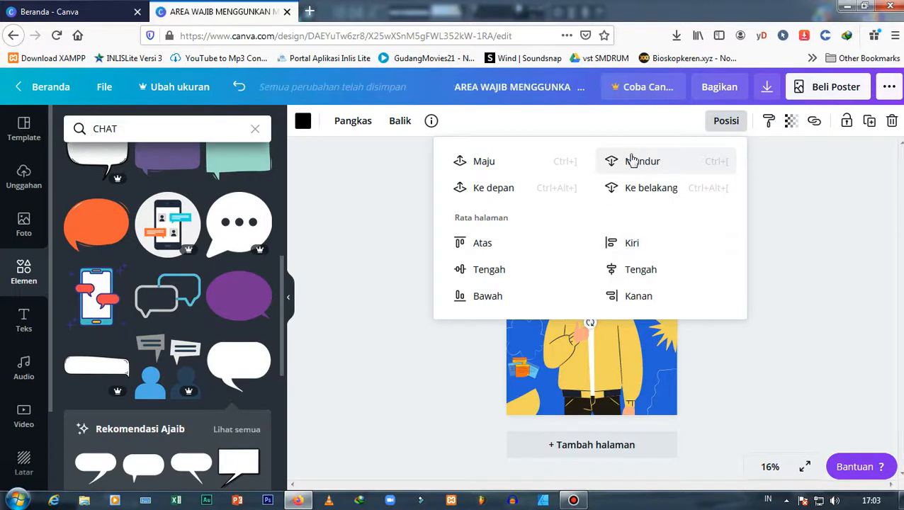
{"action": "left_click", "coordinate": [397, 259]}
Move the paperclips illustration from beside the man's head to the poster's right edge next to the speech bubble
{"action": "left_click", "coordinate": [616, 248]}
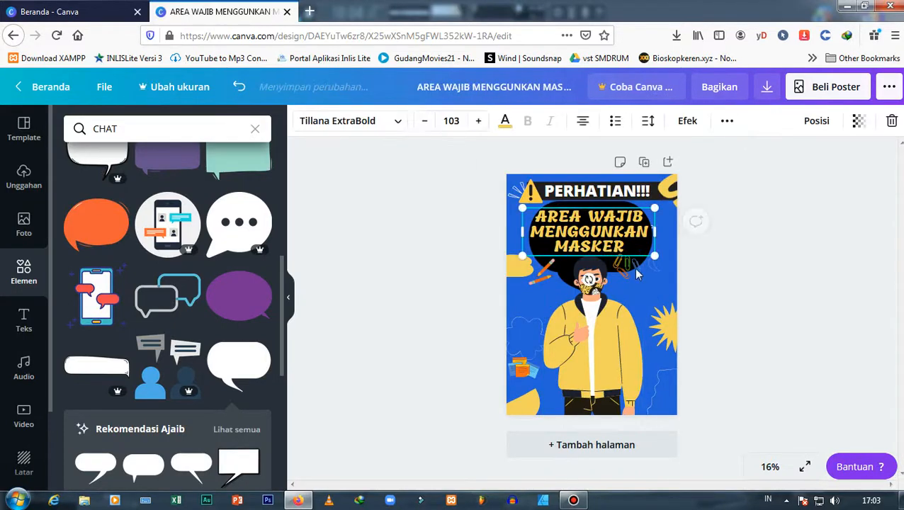
{"action": "left_click_drag", "start_coordinate": [631, 273], "coordinate": [663, 242]}
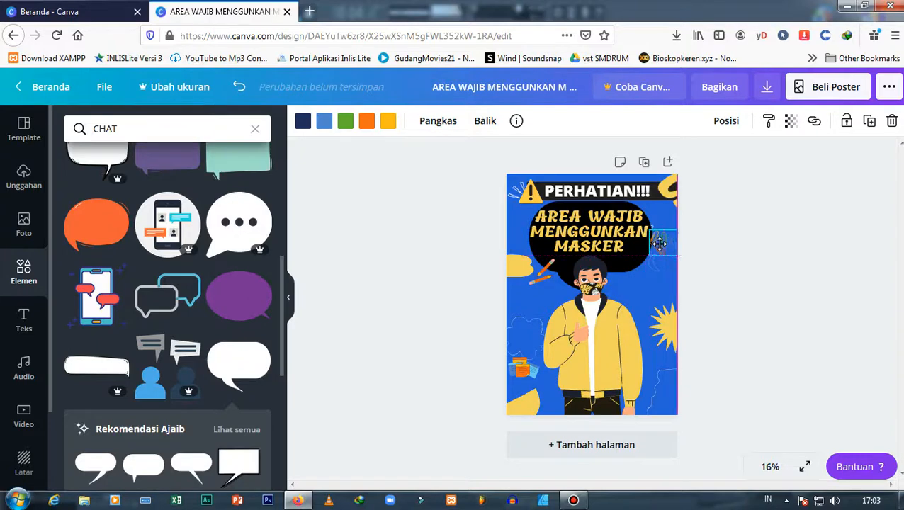
{"action": "left_click", "coordinate": [636, 262]}
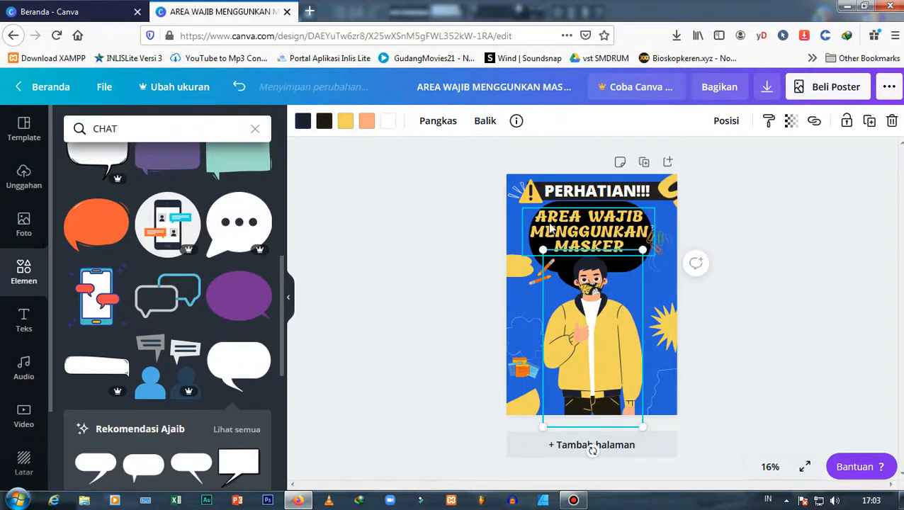
Change the speech bubble's fill colour to white, trying pink along the way
{"action": "left_click", "coordinate": [582, 209]}
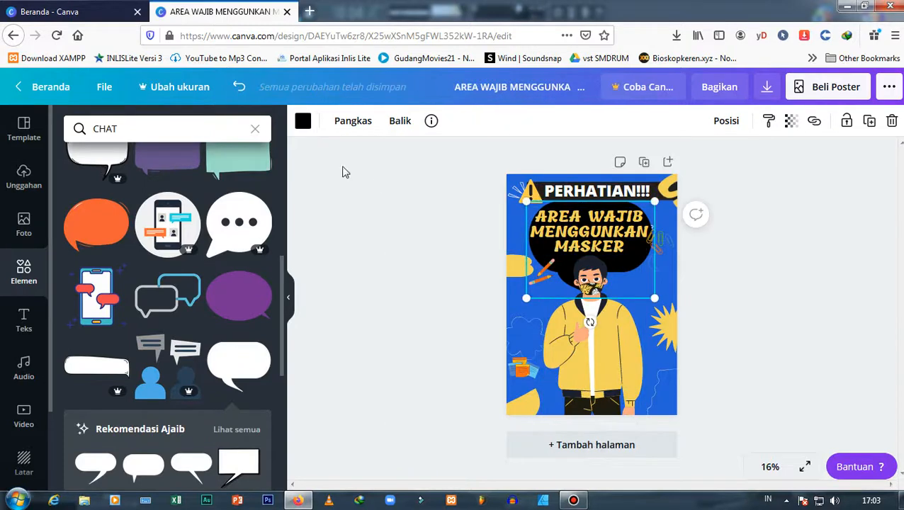
{"action": "left_click", "coordinate": [303, 122]}
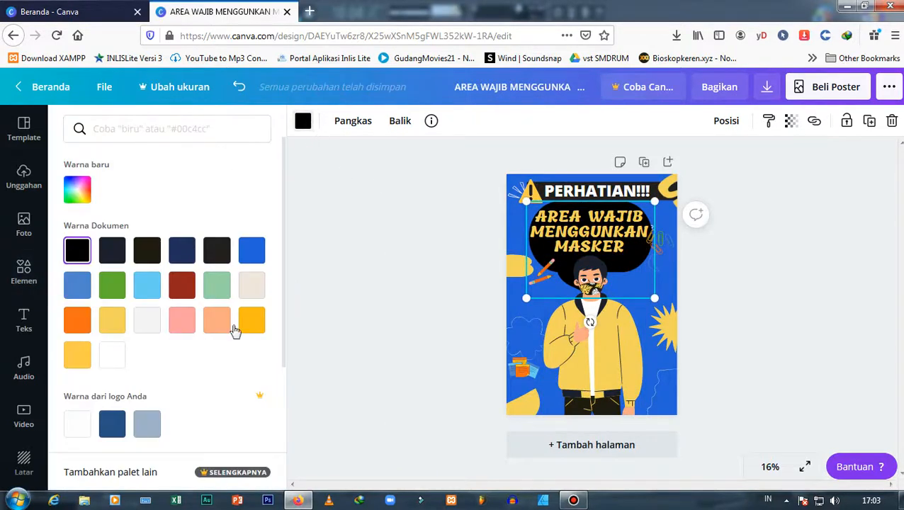
{"action": "left_click", "coordinate": [114, 358]}
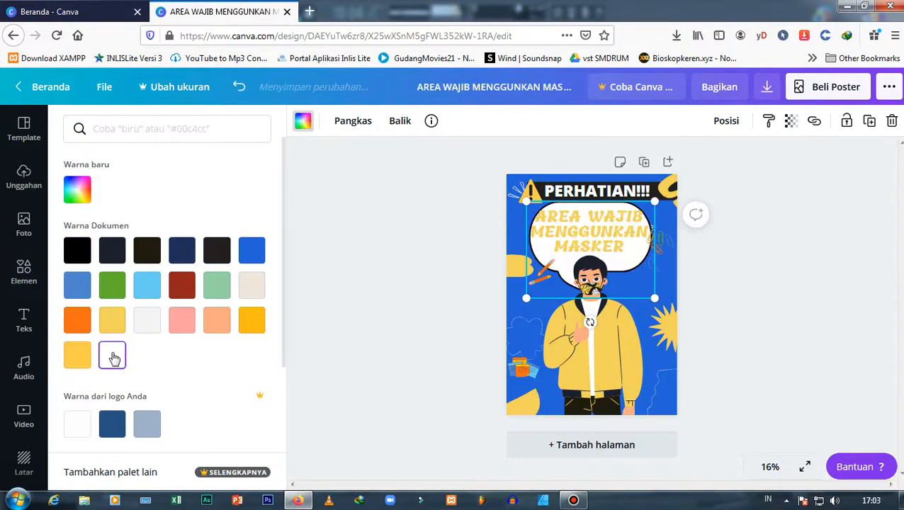
{"action": "left_click", "coordinate": [184, 325]}
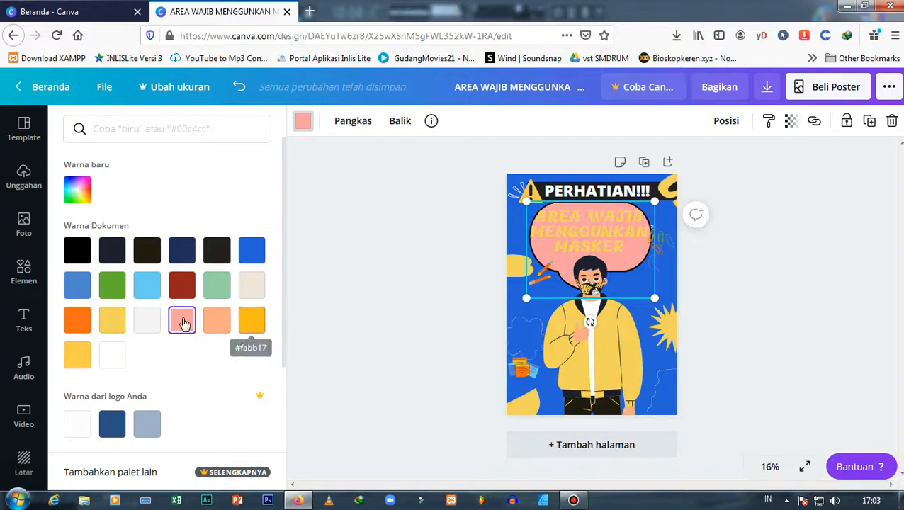
{"action": "left_click", "coordinate": [121, 356]}
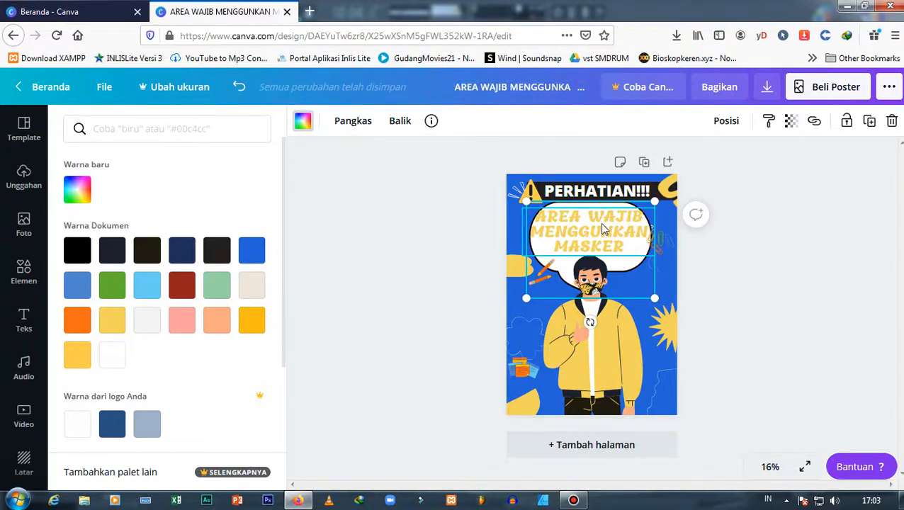
Recolour the main title from the document colours to near-black and shrink it to size 82,5 inside the speech bubble
{"action": "left_click", "coordinate": [607, 227]}
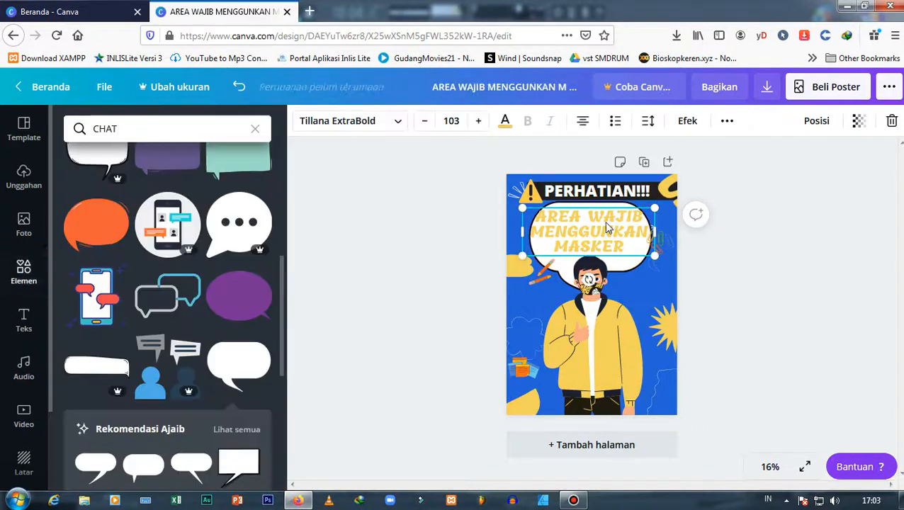
{"action": "left_click", "coordinate": [506, 126]}
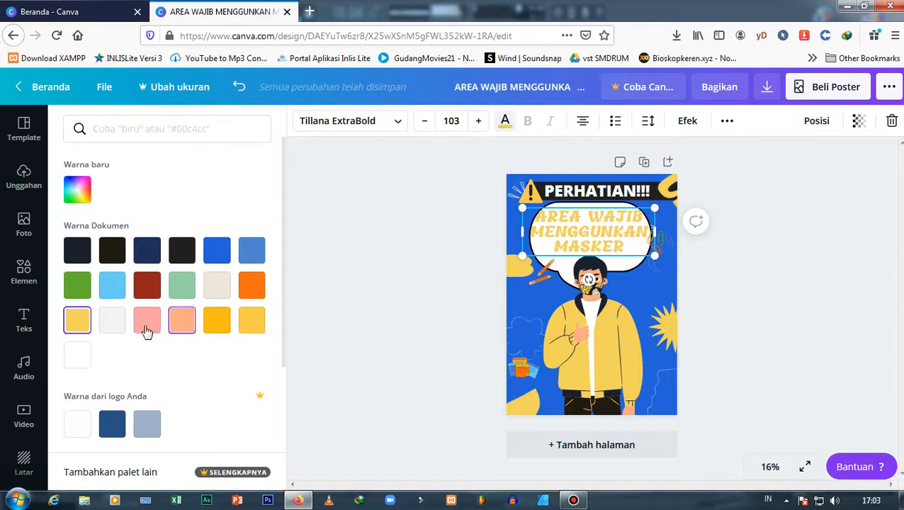
{"action": "left_click", "coordinate": [148, 286]}
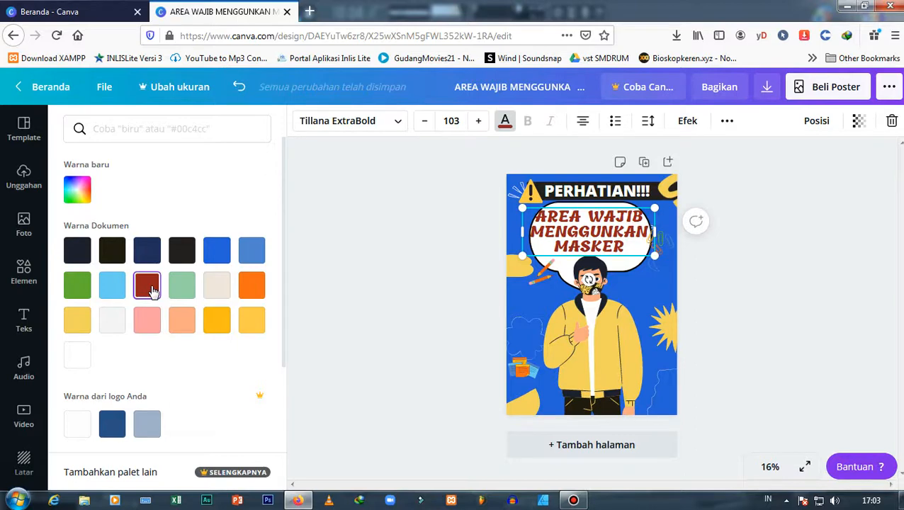
{"action": "left_click", "coordinate": [154, 323]}
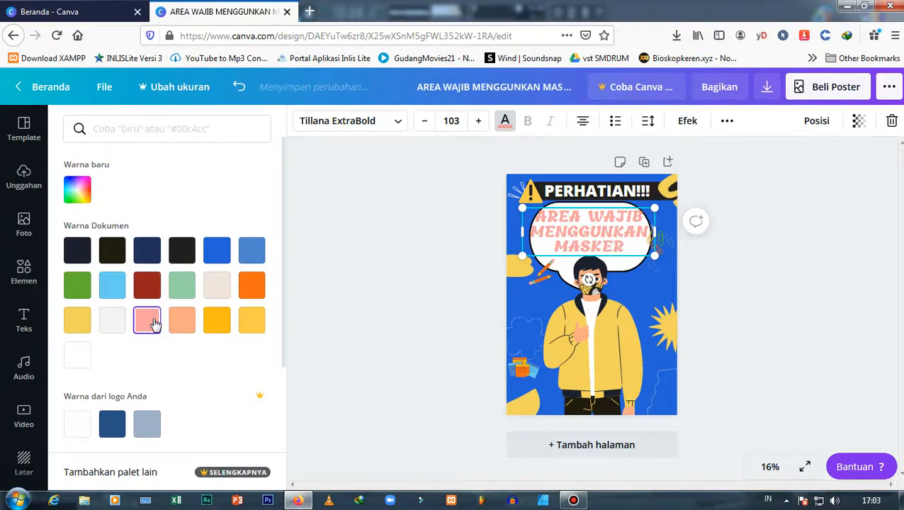
{"action": "left_click", "coordinate": [160, 283]}
{"action": "left_click", "coordinate": [179, 255]}
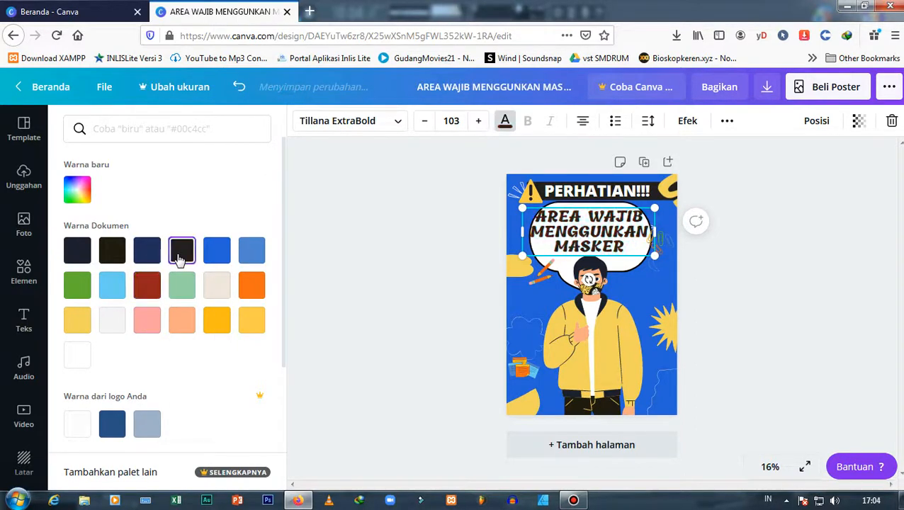
{"action": "left_click_drag", "start_coordinate": [656, 259], "coordinate": [610, 233]}
{"action": "key", "text": "Escape"}
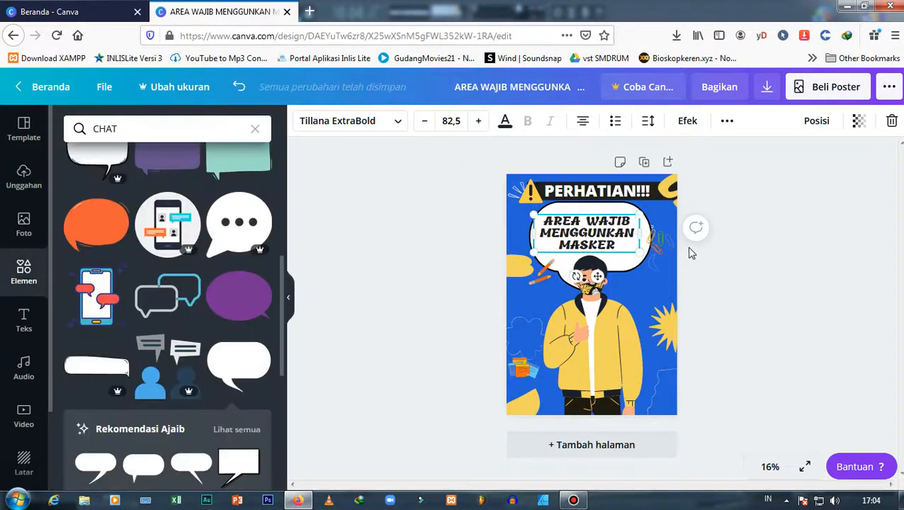
Move the paperclips illustration slightly up and partly past the poster's right edge, clear of the speech bubble
{"action": "left_click", "coordinate": [666, 236]}
{"action": "mouse_move", "coordinate": [668, 233]}
{"action": "left_mouse_down"}
{"action": "mouse_move", "coordinate": [664, 205]}
{"action": "mouse_move", "coordinate": [671, 221]}
{"action": "left_mouse_up"}
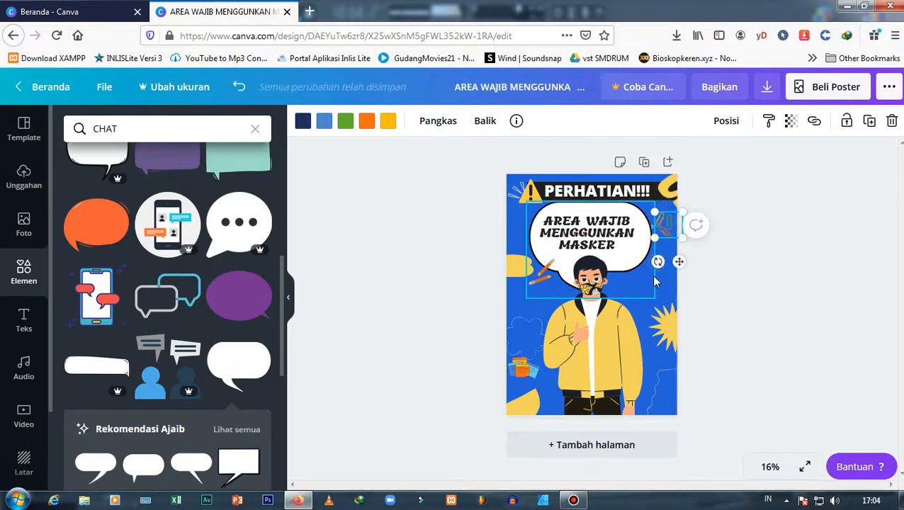
{"action": "left_click", "coordinate": [749, 262]}
{"action": "left_click", "coordinate": [663, 271]}
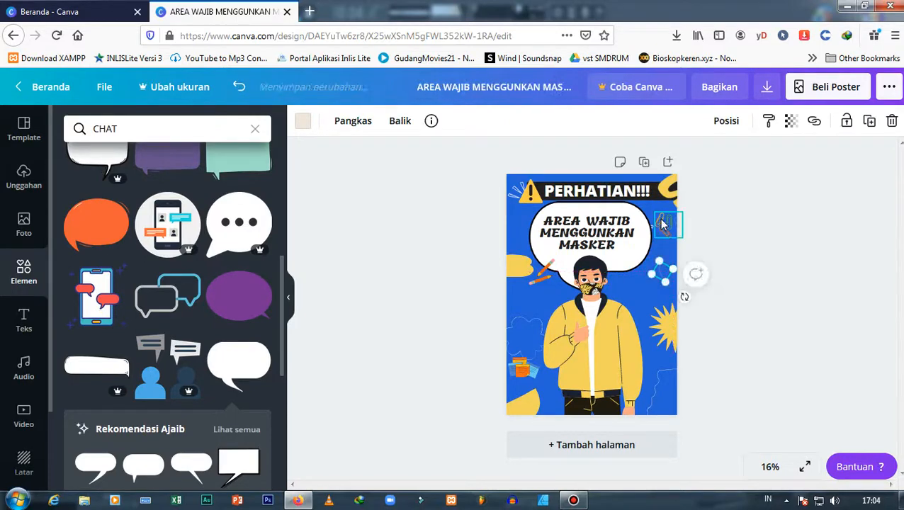
Enlarge the paperclips illustration further past the poster's right edge and set its transparency to 48
{"action": "left_click", "coordinate": [668, 233]}
{"action": "left_click_drag", "start_coordinate": [679, 235], "coordinate": [688, 253]}
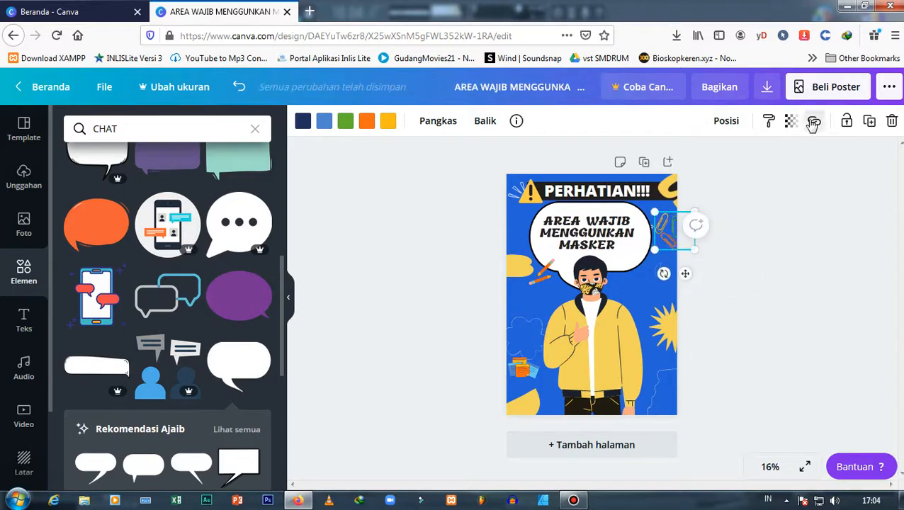
{"action": "left_click", "coordinate": [791, 120]}
{"action": "left_click_drag", "start_coordinate": [745, 162], "coordinate": [706, 172]}
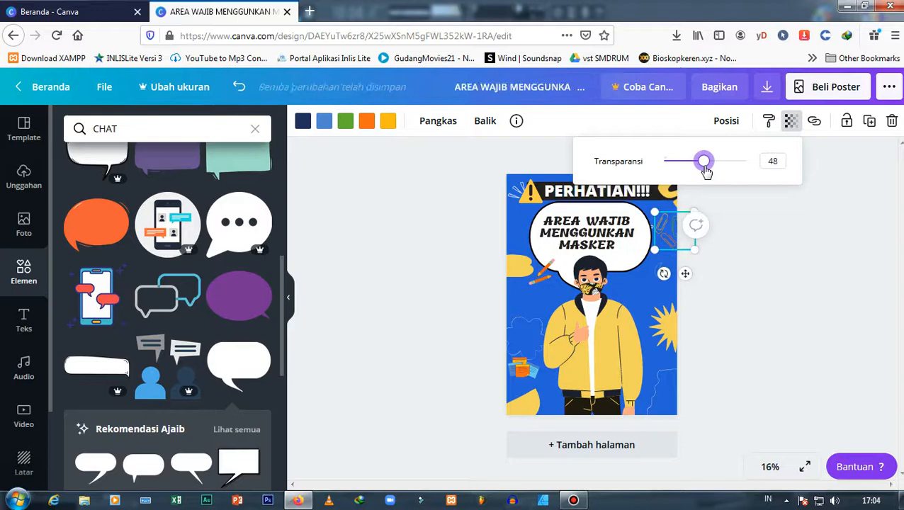
Set the transparency of the books illustration near the poster's lower-left edge to 57
{"action": "left_click", "coordinate": [833, 246]}
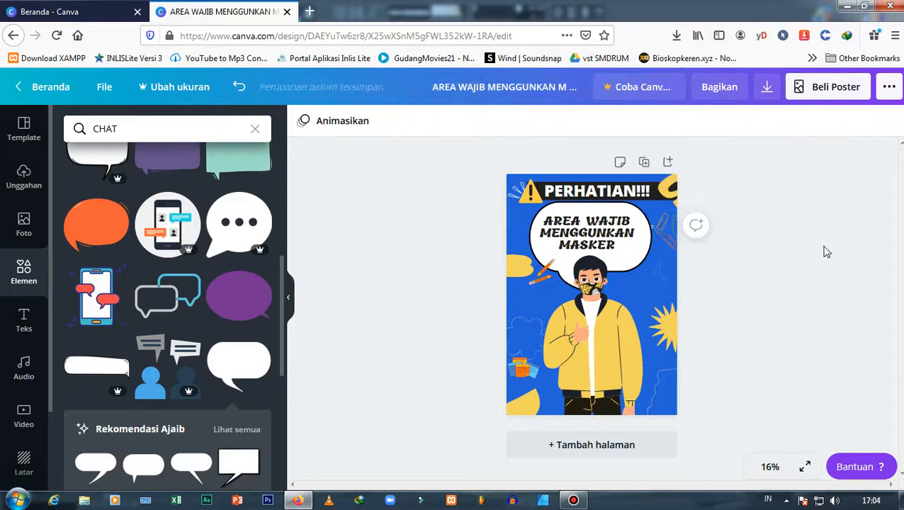
{"action": "left_click", "coordinate": [520, 370]}
{"action": "left_click", "coordinate": [790, 120]}
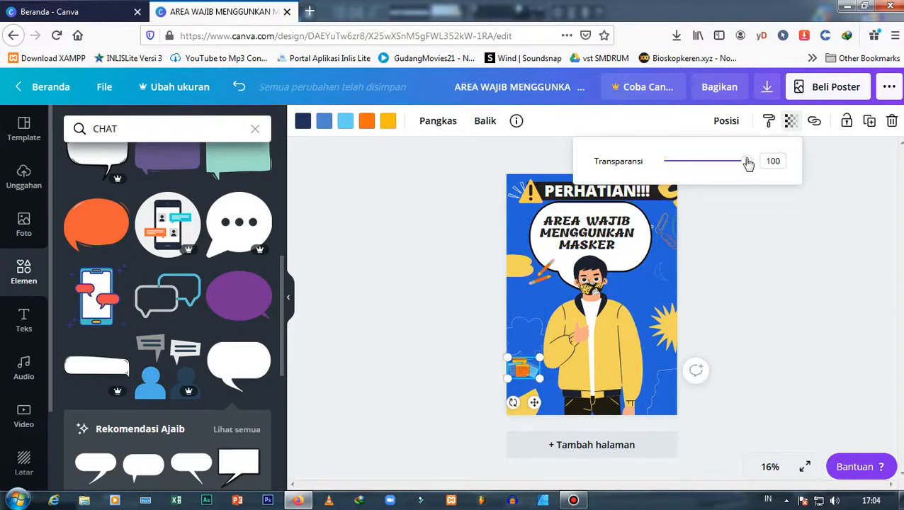
{"action": "left_click_drag", "start_coordinate": [749, 164], "coordinate": [717, 167]}
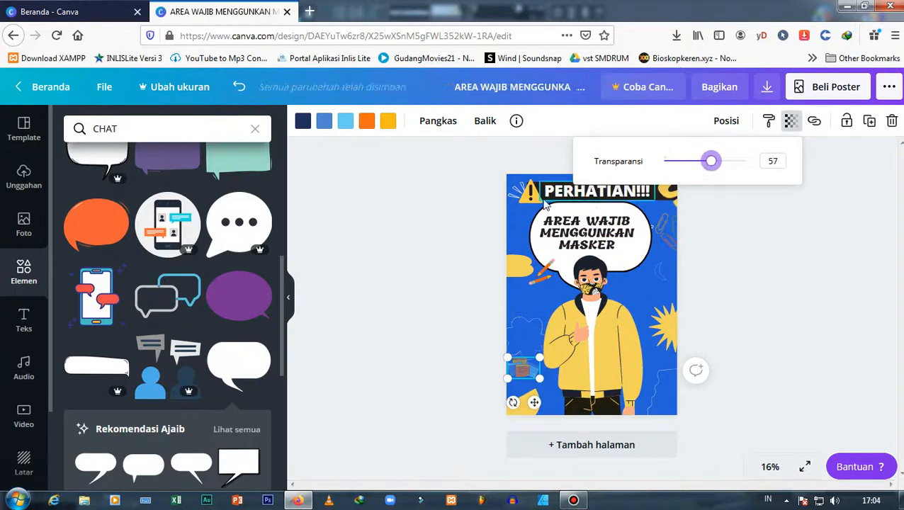
Move the white ray lines closer to the poster's upper-left corner and shift the yellow warning triangle slightly left
{"action": "left_click", "coordinate": [517, 197]}
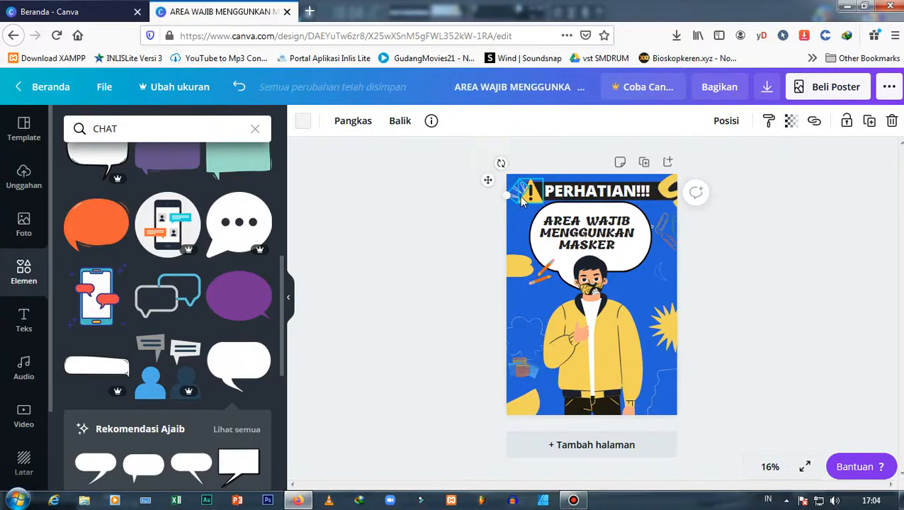
{"action": "left_click", "coordinate": [793, 199]}
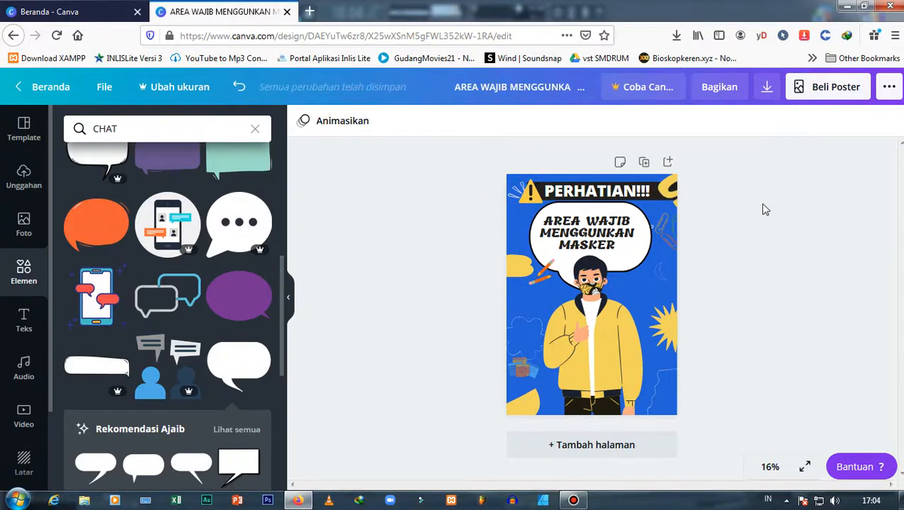
{"action": "left_click", "coordinate": [526, 192]}
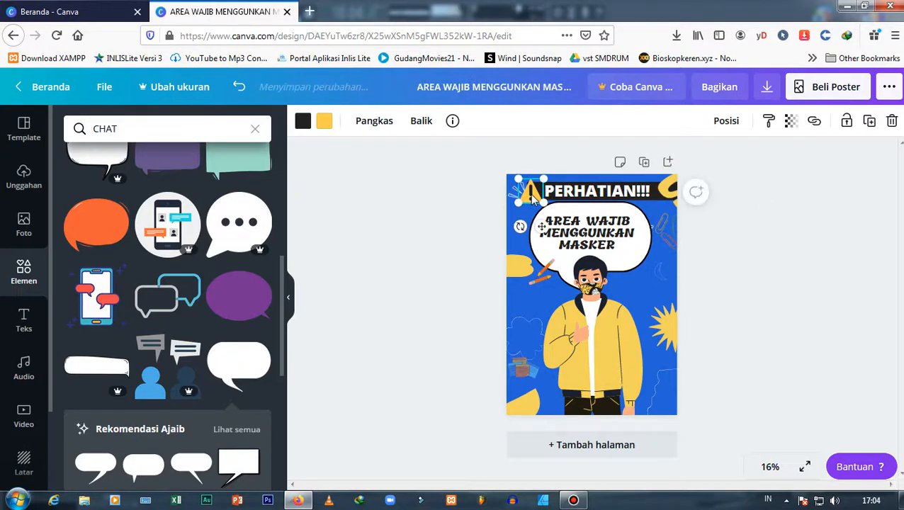
{"action": "left_click", "coordinate": [517, 194]}
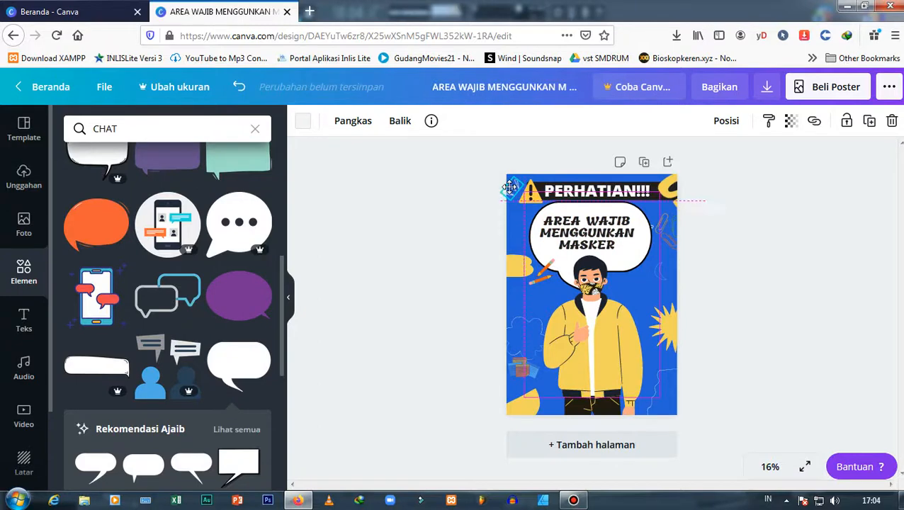
{"action": "left_click", "coordinate": [530, 201]}
{"action": "left_click_drag", "start_coordinate": [535, 202], "coordinate": [571, 187]}
Move the PERHATIAN!!! heading off the black banner to reach the bar, and place it back on it slightly further left
{"action": "left_click", "coordinate": [586, 196]}
{"action": "left_click", "coordinate": [576, 187]}
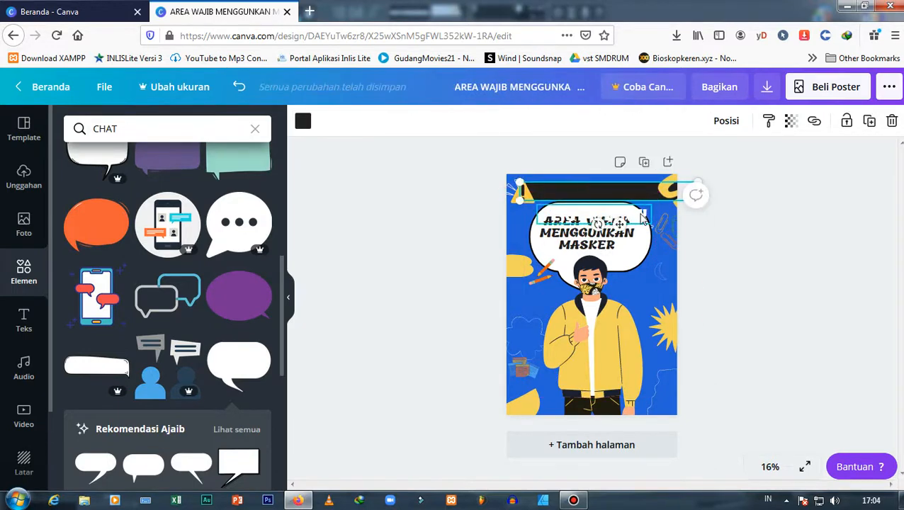
{"action": "left_click", "coordinate": [642, 216]}
{"action": "left_click_drag", "start_coordinate": [642, 216], "coordinate": [639, 188]}
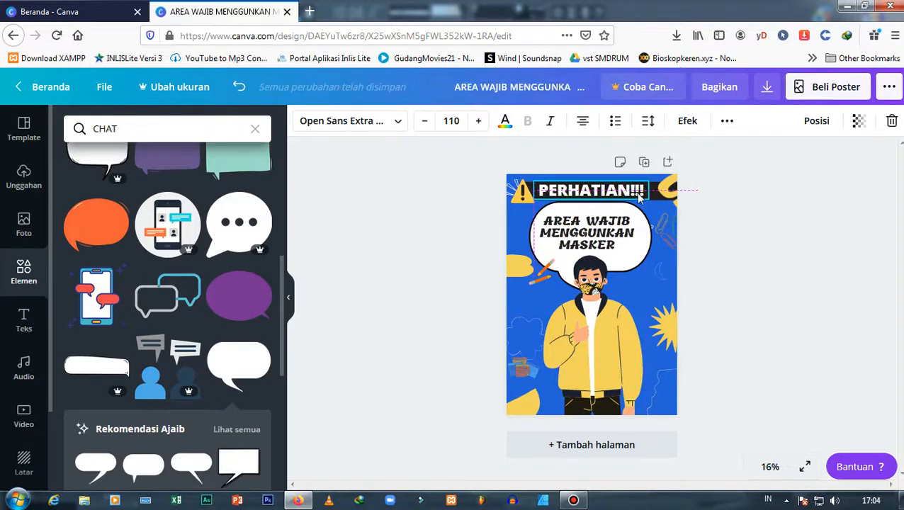
{"action": "left_click", "coordinate": [852, 253]}
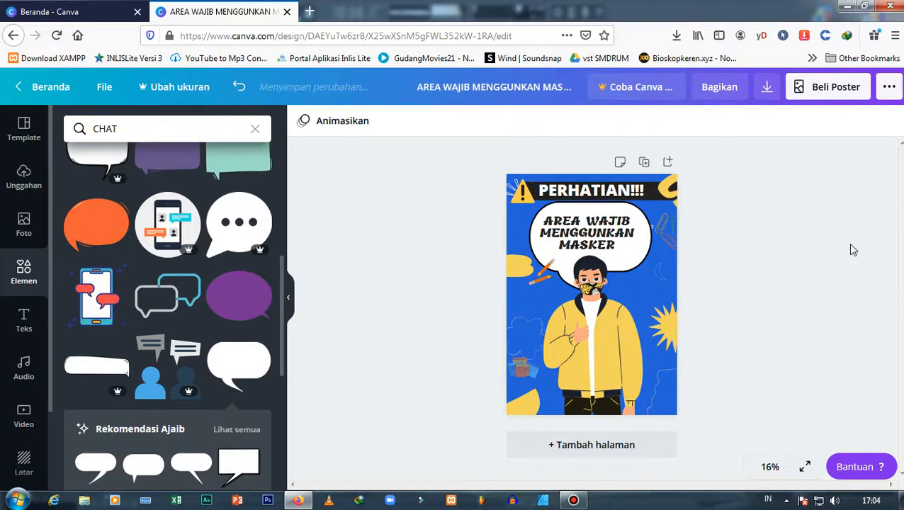
{"action": "left_click", "coordinate": [636, 195]}
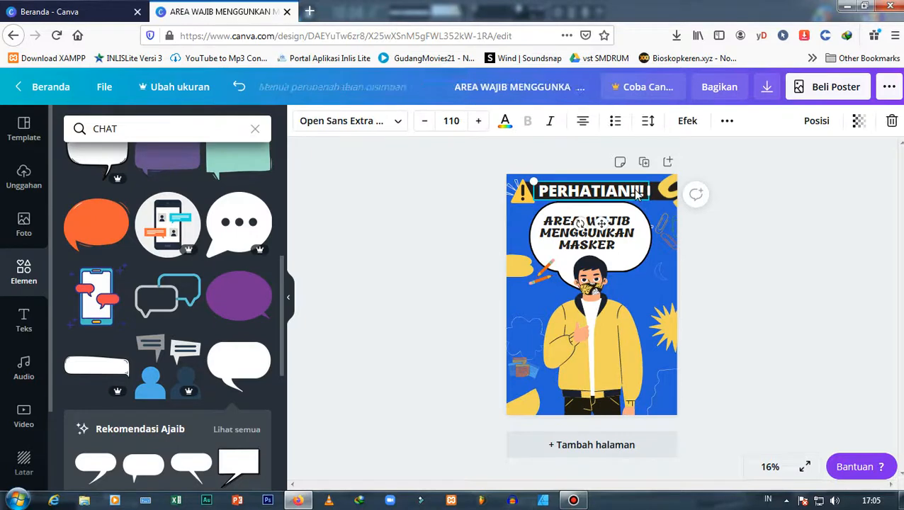
{"action": "left_click", "coordinate": [790, 215]}
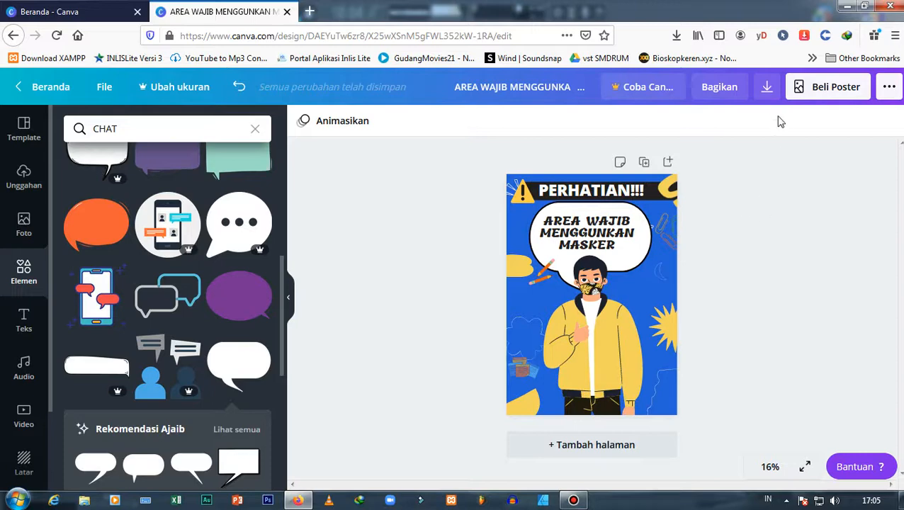
Look at the poster's download settings and its sharing options
{"action": "left_click", "coordinate": [769, 88]}
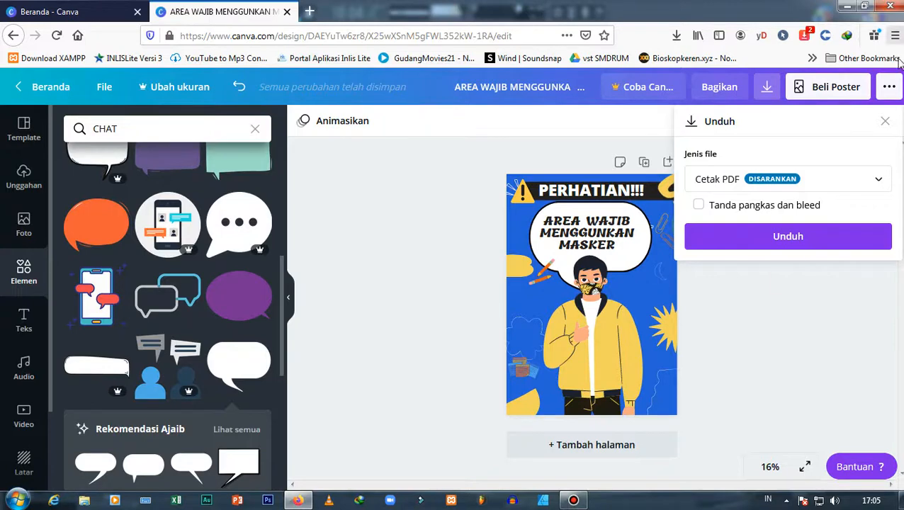
{"action": "left_click", "coordinate": [737, 88]}
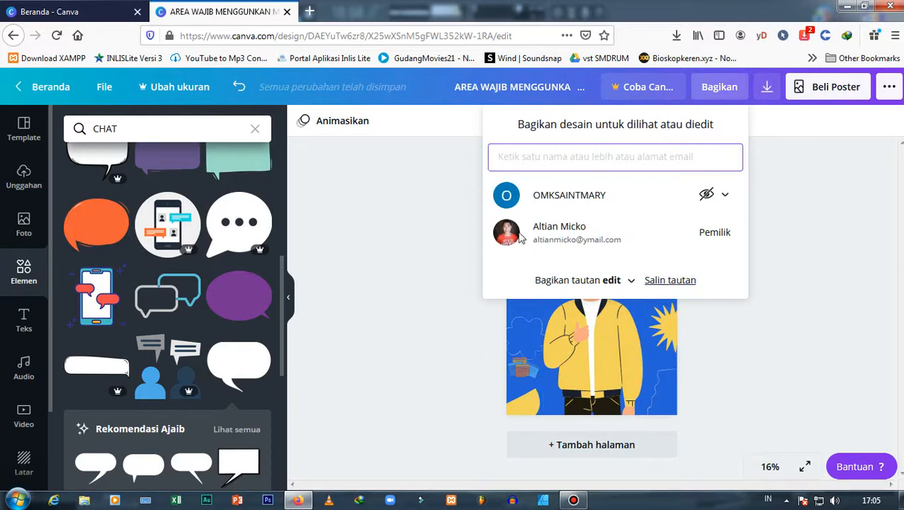
{"action": "left_click", "coordinate": [802, 156]}
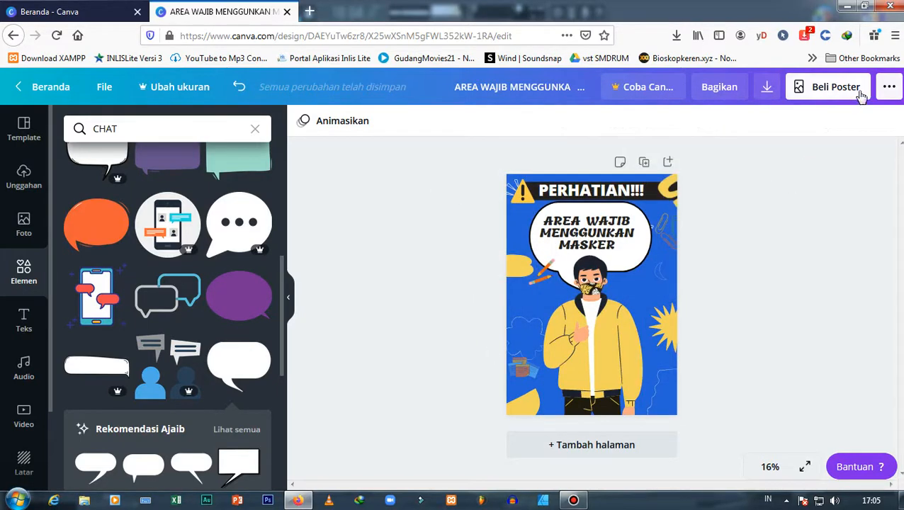
Examine the available publishing and printing options, including the full list of sharing destinations
{"action": "left_click", "coordinate": [890, 87]}
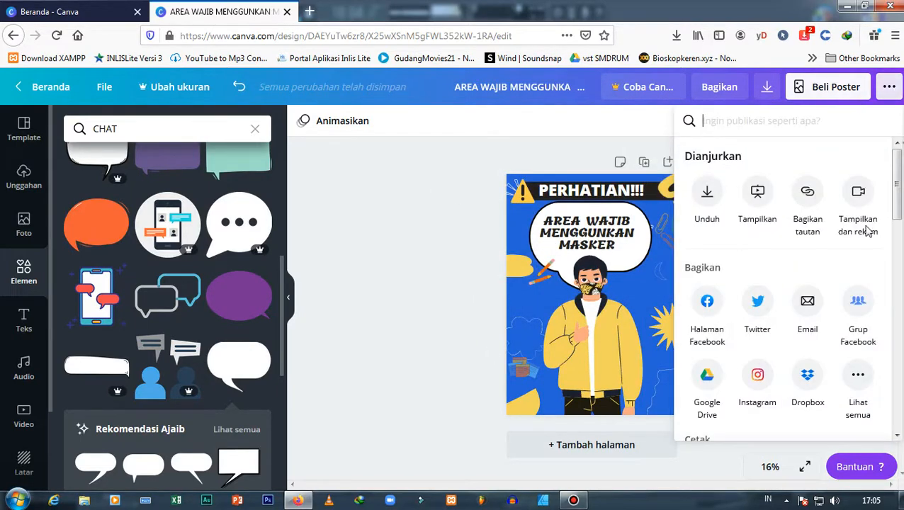
{"action": "scroll", "coordinate": [868, 231], "scroll_direction": "down", "scroll_amount": 1}
{"action": "scroll", "coordinate": [868, 232], "scroll_direction": "down", "scroll_amount": 2}
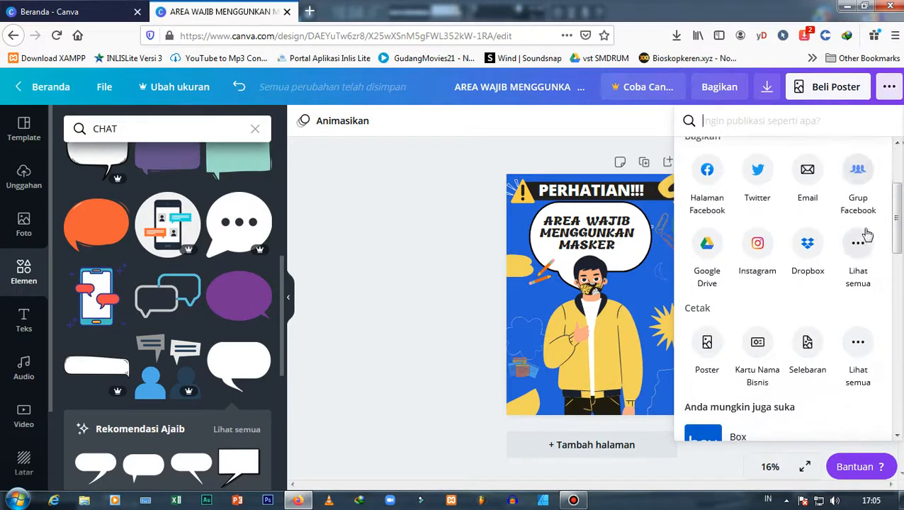
{"action": "scroll", "coordinate": [857, 241], "scroll_direction": "down", "scroll_amount": 2}
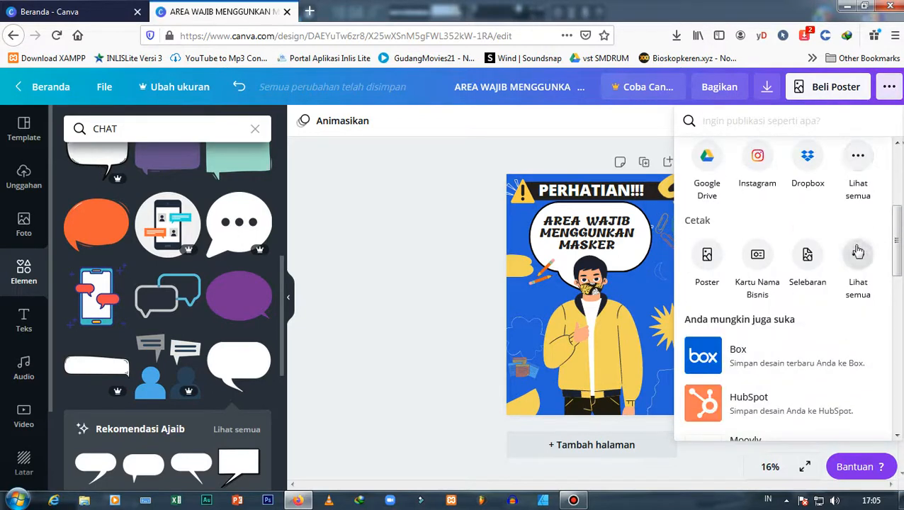
{"action": "scroll", "coordinate": [858, 251], "scroll_direction": "down", "scroll_amount": 3}
{"action": "scroll", "coordinate": [857, 252], "scroll_direction": "up", "scroll_amount": 5}
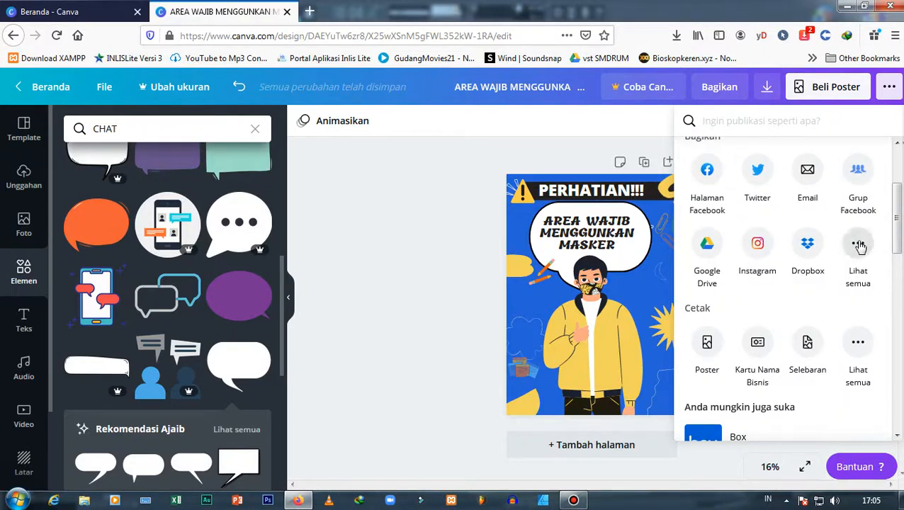
{"action": "left_click", "coordinate": [859, 245]}
{"action": "scroll", "coordinate": [858, 252], "scroll_direction": "down", "scroll_amount": 2}
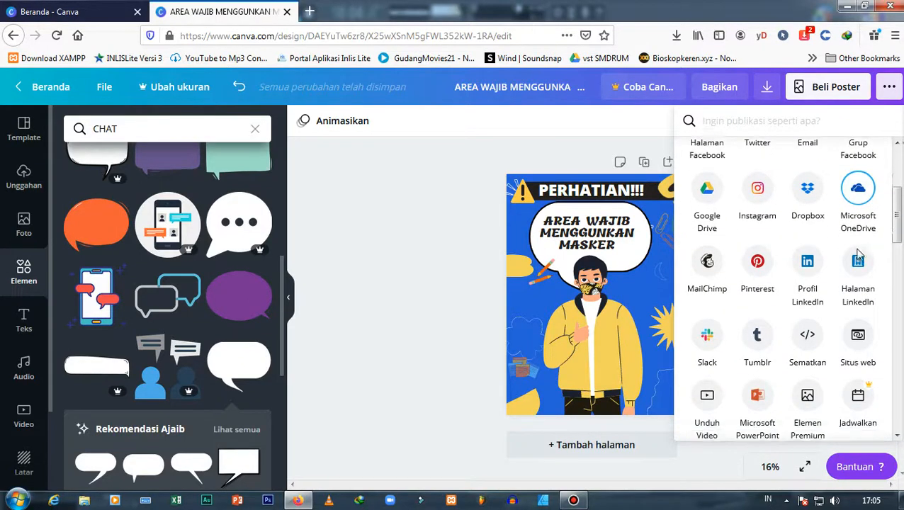
{"action": "scroll", "coordinate": [859, 254], "scroll_direction": "down", "scroll_amount": 3}
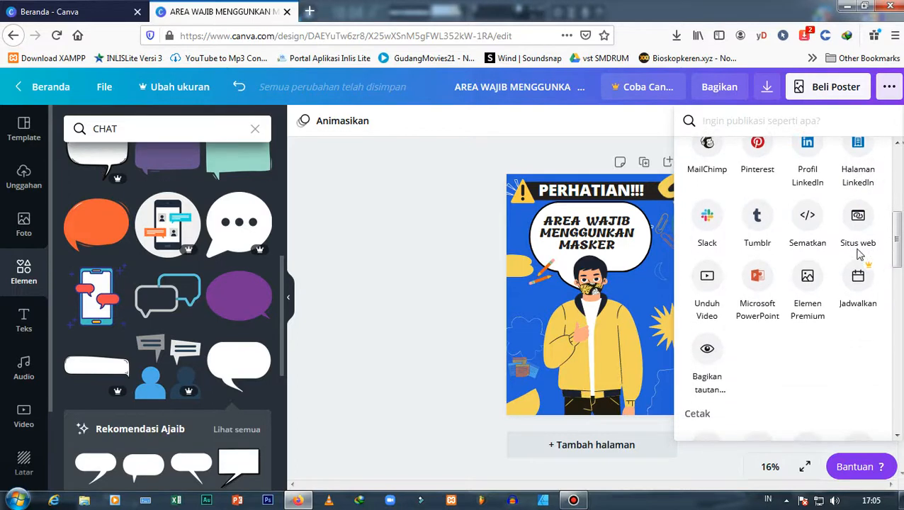
{"action": "scroll", "coordinate": [859, 254], "scroll_direction": "up", "scroll_amount": 2}
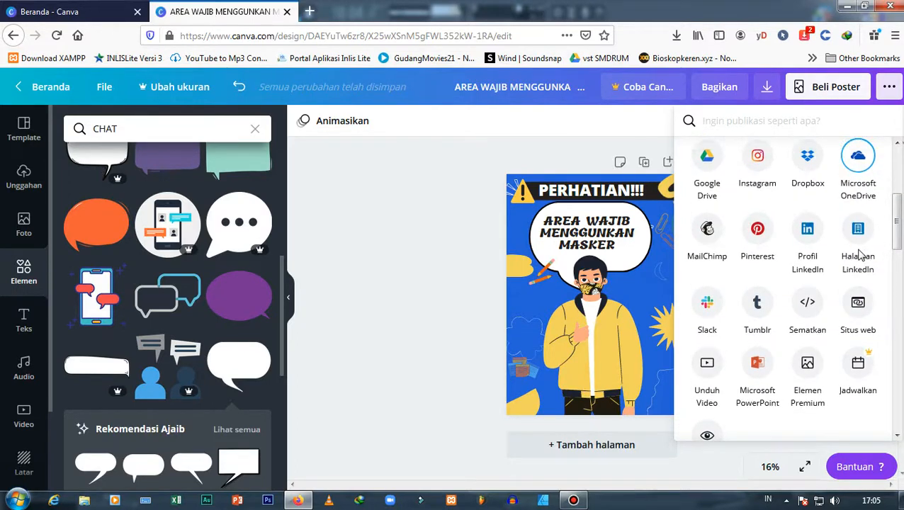
{"action": "scroll", "coordinate": [863, 250], "scroll_direction": "up", "scroll_amount": 4}
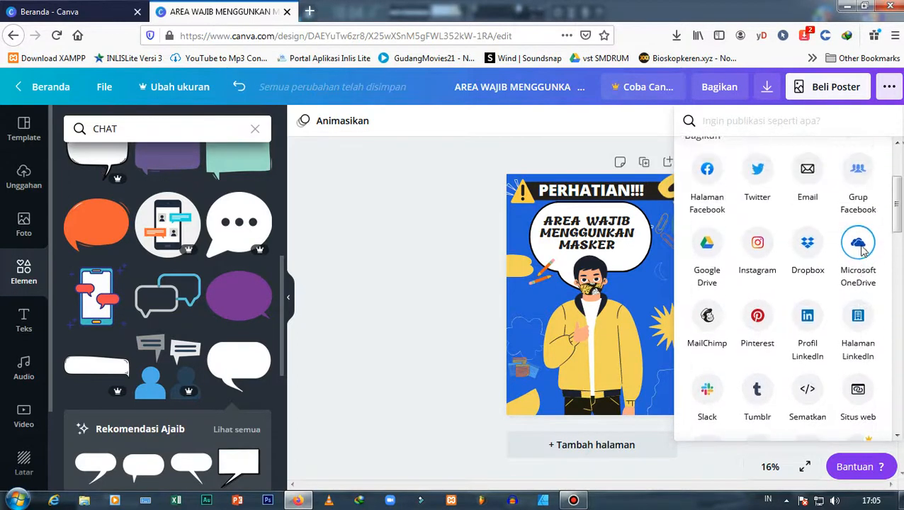
{"action": "scroll", "coordinate": [863, 252], "scroll_direction": "up", "scroll_amount": 1}
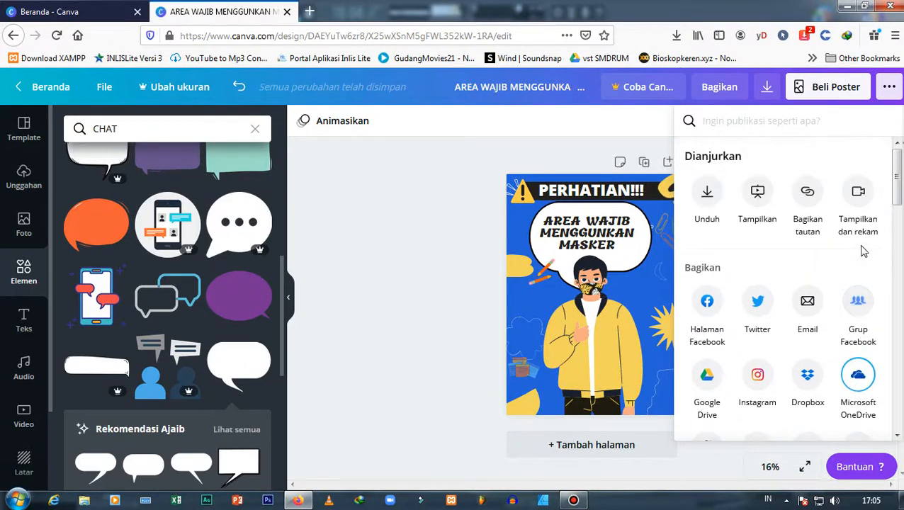
{"action": "scroll", "coordinate": [863, 251], "scroll_direction": "down", "scroll_amount": 1}
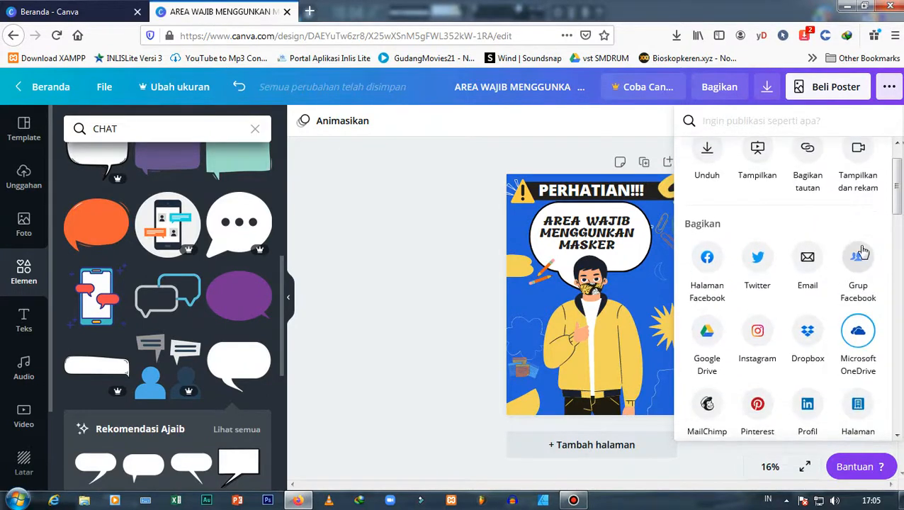
{"action": "scroll", "coordinate": [863, 248], "scroll_direction": "down", "scroll_amount": 1}
{"action": "scroll", "coordinate": [863, 250], "scroll_direction": "up", "scroll_amount": 2}
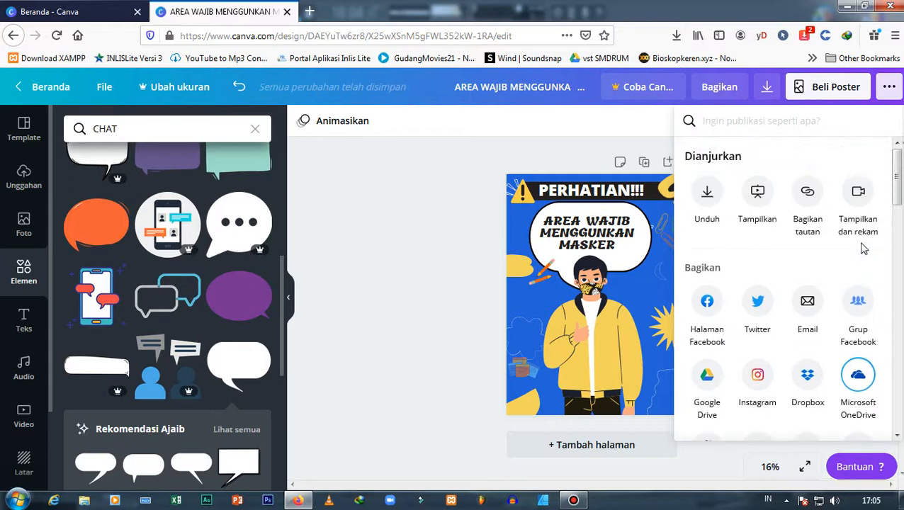
{"action": "left_click", "coordinate": [402, 225]}
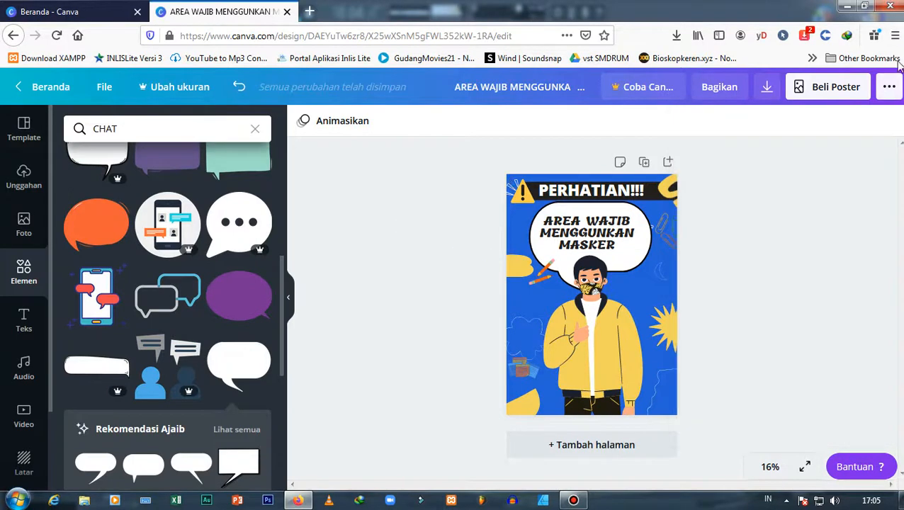
{"action": "left_click", "coordinate": [891, 86]}
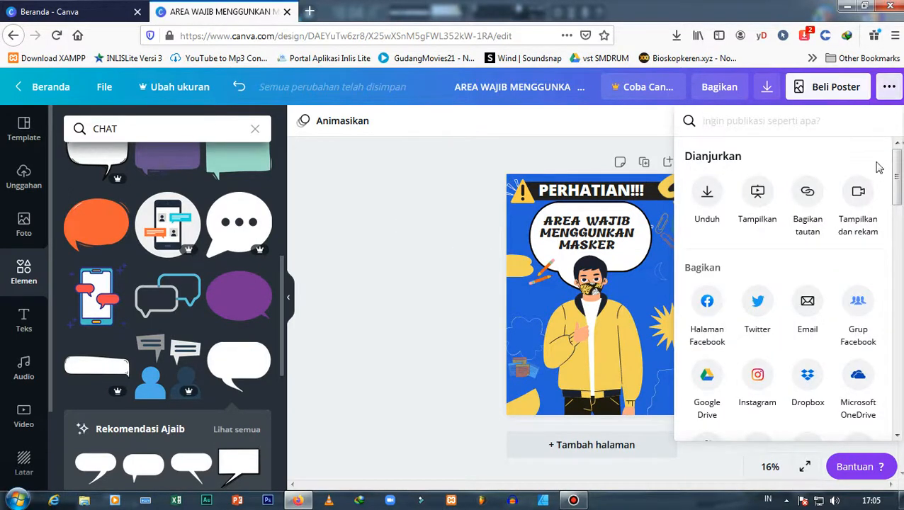
{"action": "scroll", "coordinate": [881, 185], "scroll_direction": "down", "scroll_amount": 3}
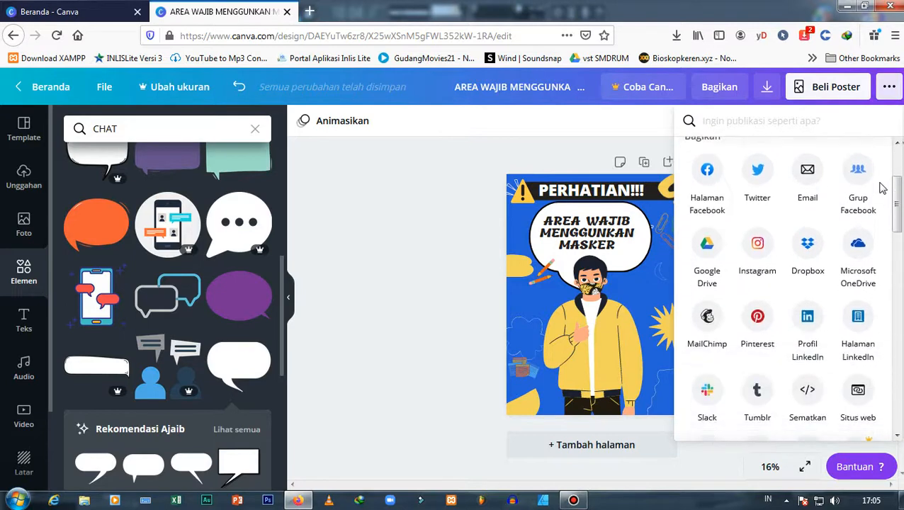
{"action": "scroll", "coordinate": [882, 185], "scroll_direction": "up", "scroll_amount": 3}
{"action": "left_click", "coordinate": [436, 248]}
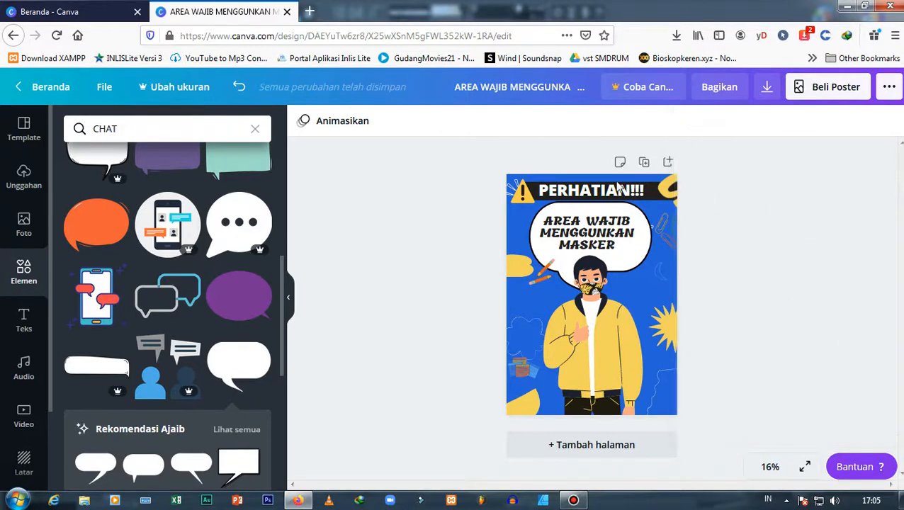
Download the poster as Cetak PDF without crop marks and bleed, open the file with Firefox, and show the recent downloads
{"action": "left_click", "coordinate": [767, 88]}
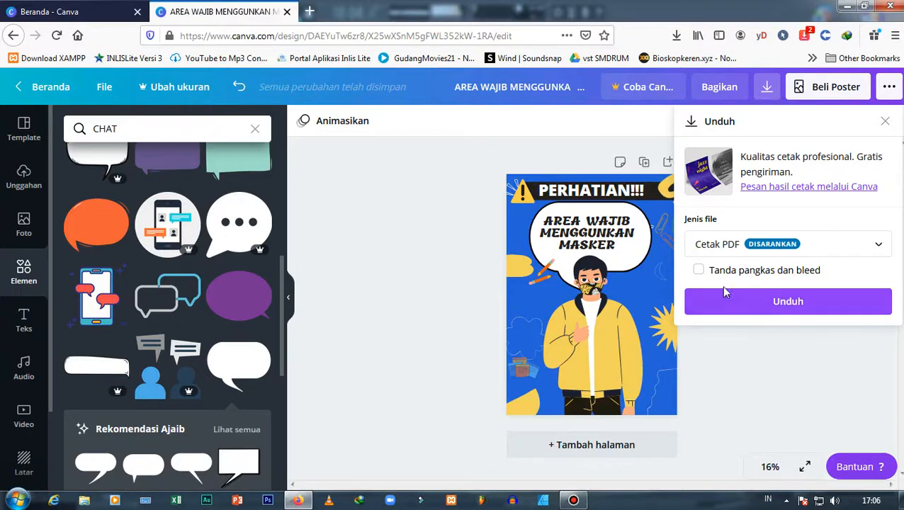
{"action": "left_click", "coordinate": [802, 305]}
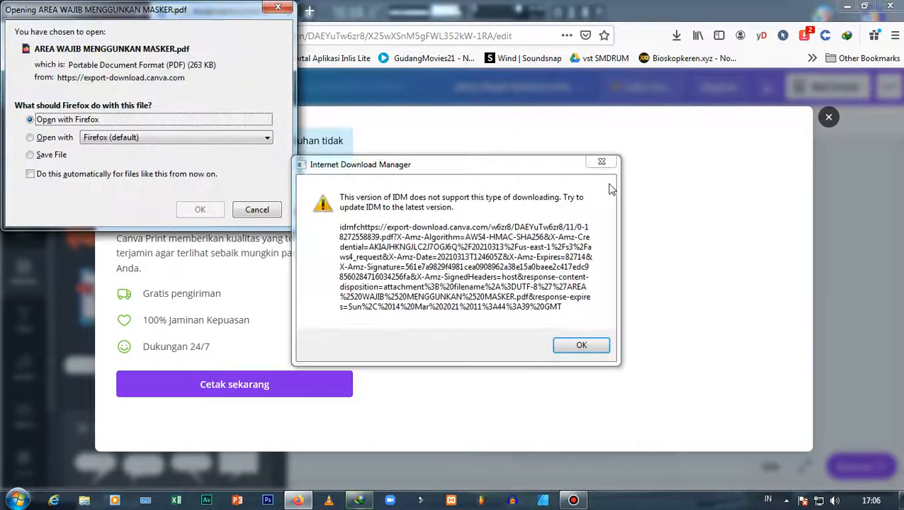
{"action": "left_click", "coordinate": [602, 161]}
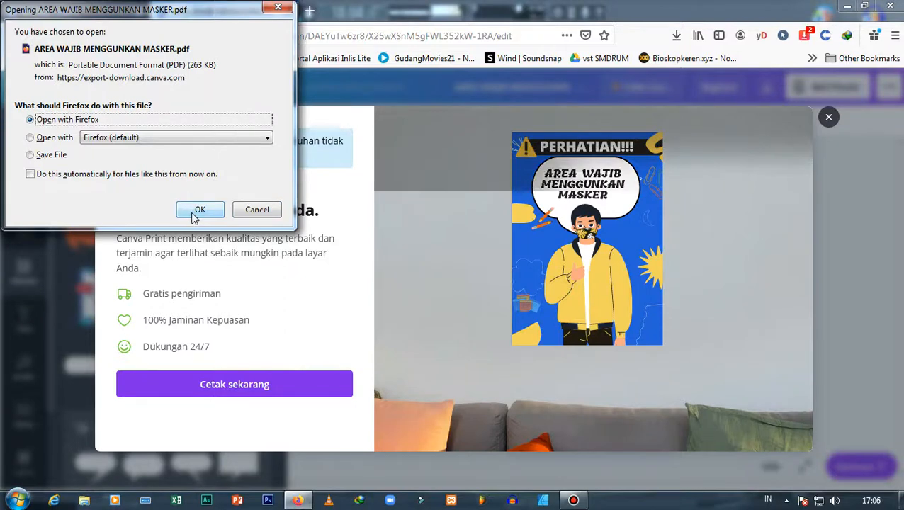
{"action": "left_click", "coordinate": [199, 210]}
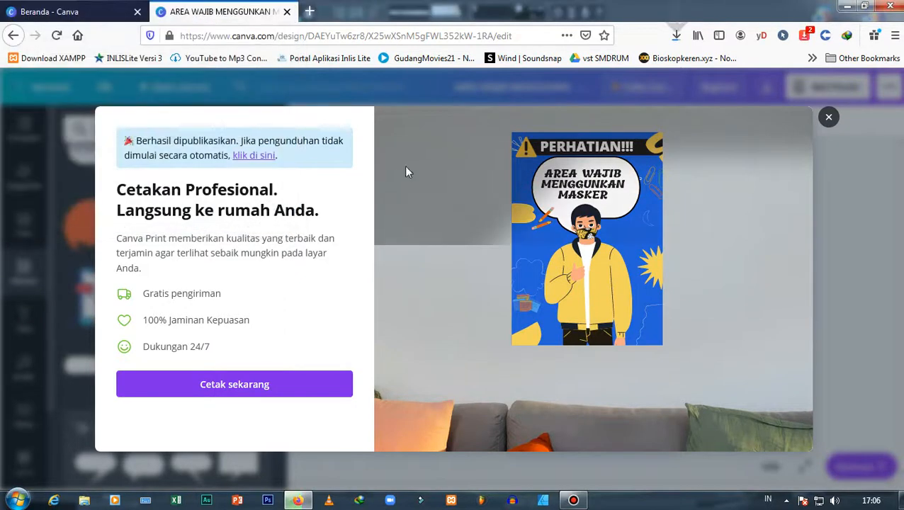
{"action": "left_click", "coordinate": [676, 35]}
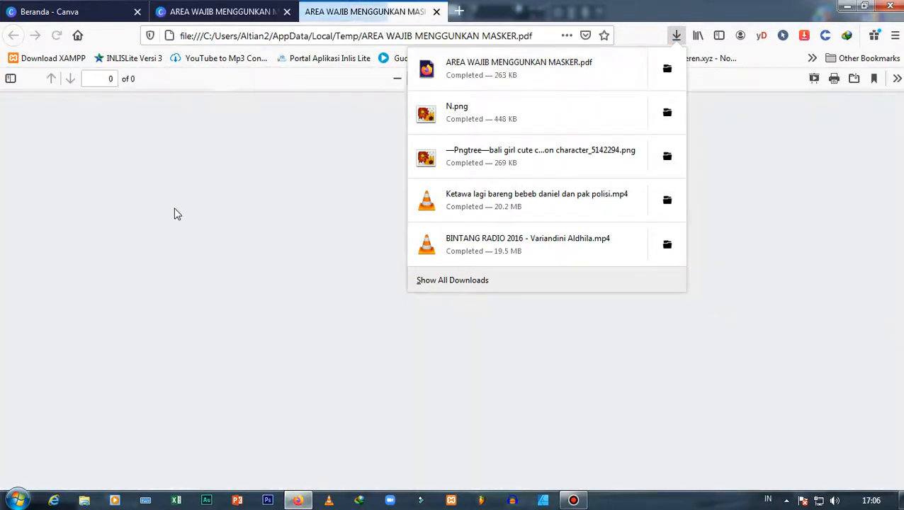
Examine the downloaded poster PDF from the PERHATIAN!!! banner down to the lower edge of the page
{"action": "left_click", "coordinate": [137, 228]}
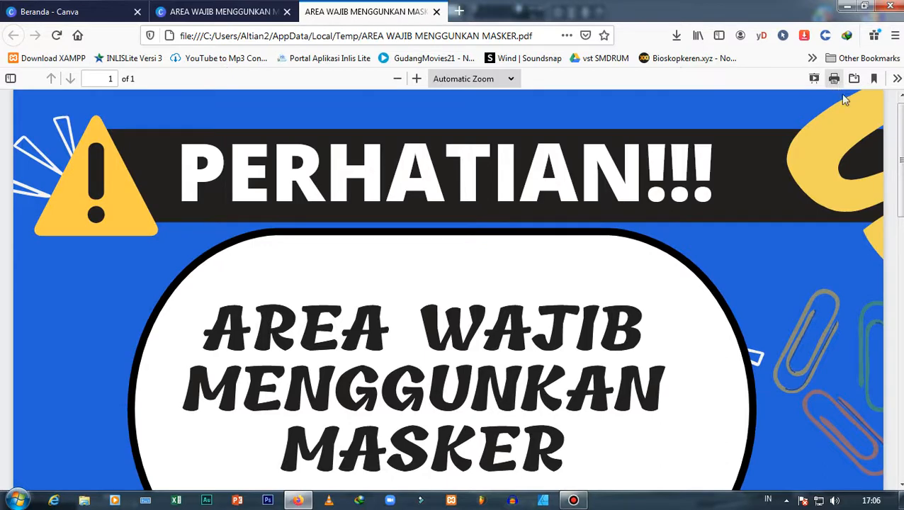
{"action": "left_click_drag", "start_coordinate": [896, 163], "coordinate": [890, 333]}
{"action": "scroll", "coordinate": [749, 256], "scroll_direction": "down", "scroll_amount": 3}
{"action": "scroll", "coordinate": [749, 257], "scroll_direction": "up", "scroll_amount": 5}
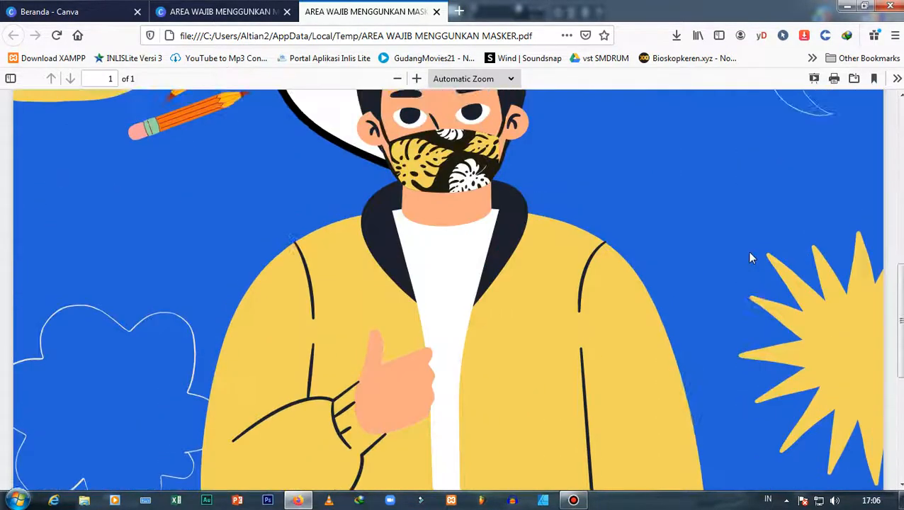
{"action": "scroll", "coordinate": [449, 191], "scroll_direction": "up", "scroll_amount": 5}
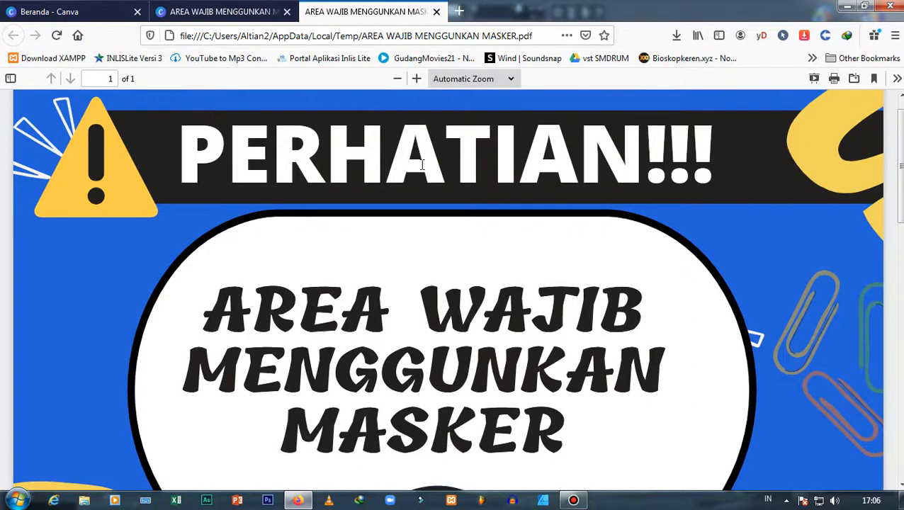
{"action": "scroll", "coordinate": [421, 207], "scroll_direction": "down", "scroll_amount": 10}
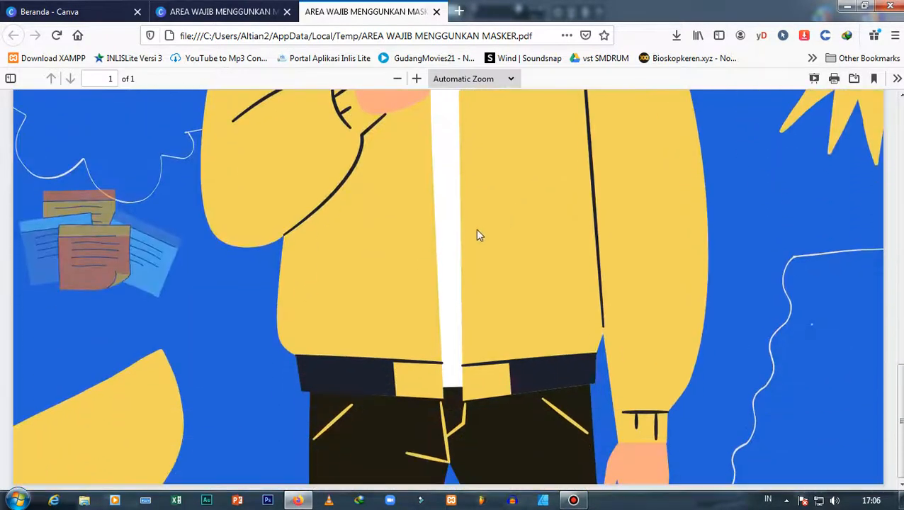
{"action": "scroll", "coordinate": [656, 126], "scroll_direction": "up", "scroll_amount": 10}
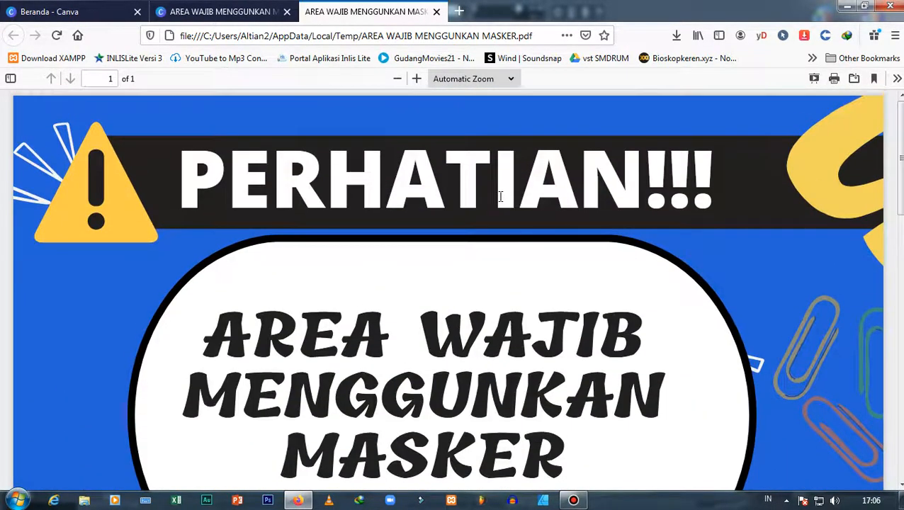
{"action": "scroll", "coordinate": [469, 218], "scroll_direction": "down", "scroll_amount": 3}
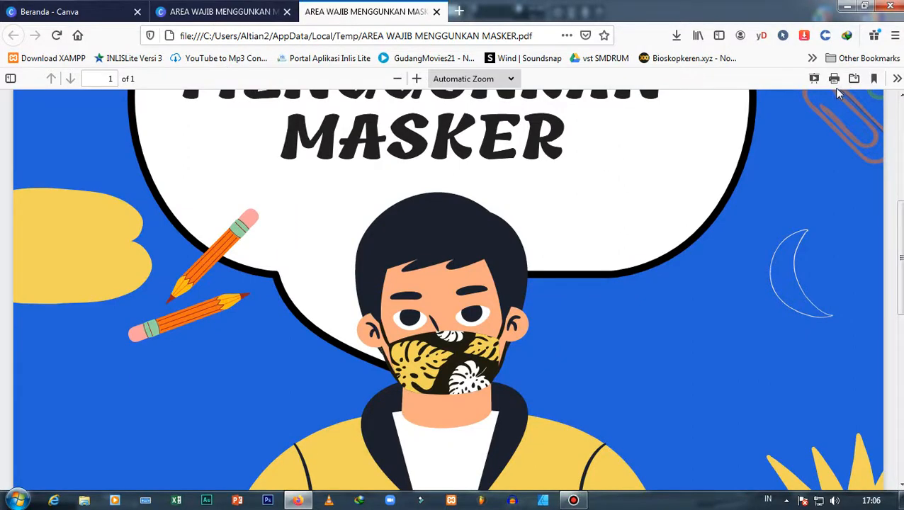
Zoom the PDF out to 20% to view the whole poster on one screen
{"action": "left_click", "coordinate": [398, 79]}
{"action": "left_click", "coordinate": [398, 78]}
{"action": "left_click", "coordinate": [398, 79]}
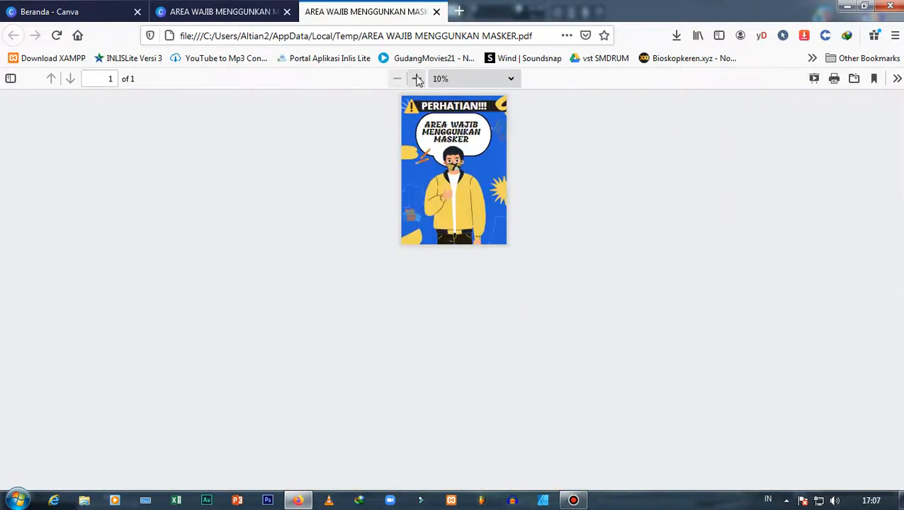
{"action": "left_click", "coordinate": [417, 79]}
{"action": "left_click", "coordinate": [418, 78]}
{"action": "left_click", "coordinate": [399, 79]}
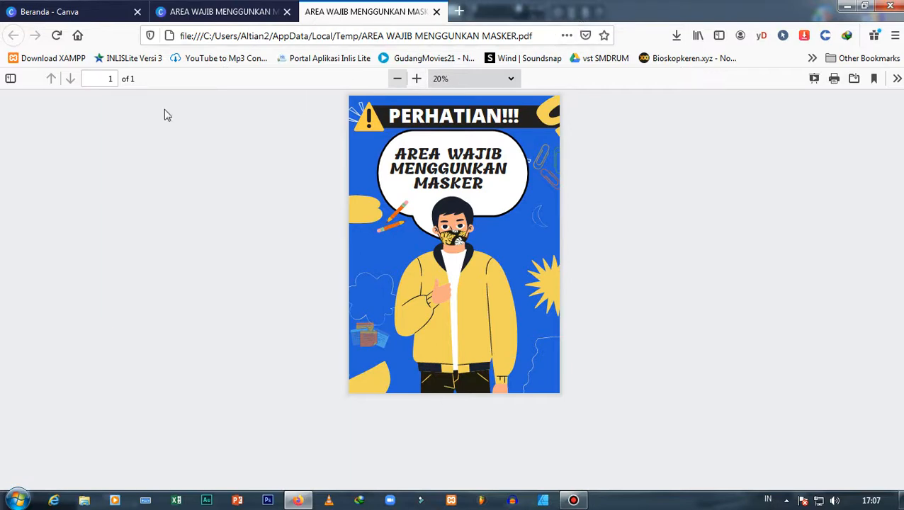
Switch back to the poster design in Canva, dismiss the print offer, and browse the templates matching SEKOLAH
{"action": "left_click", "coordinate": [202, 9]}
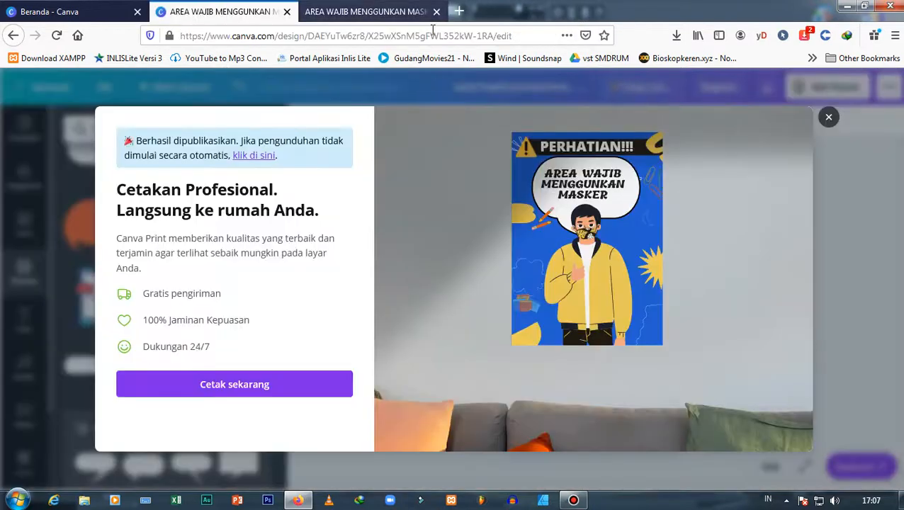
{"action": "left_click", "coordinate": [829, 117]}
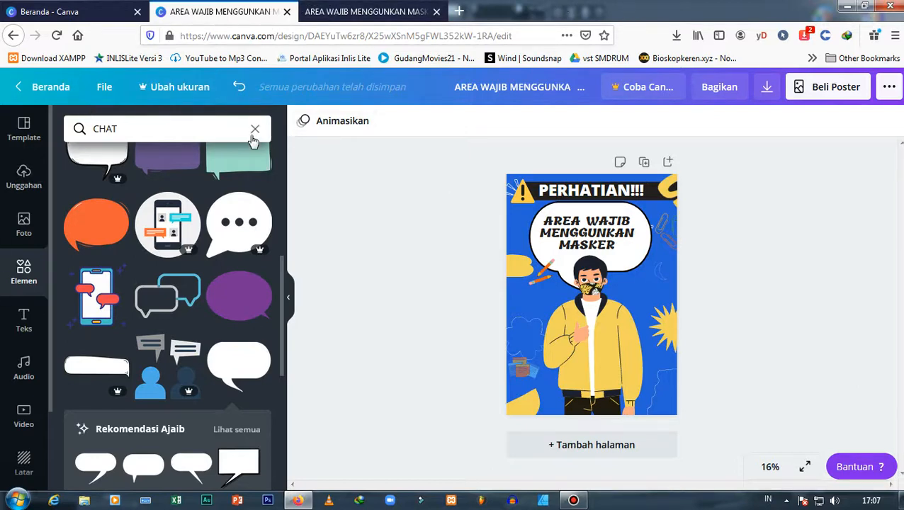
{"action": "left_click", "coordinate": [22, 131]}
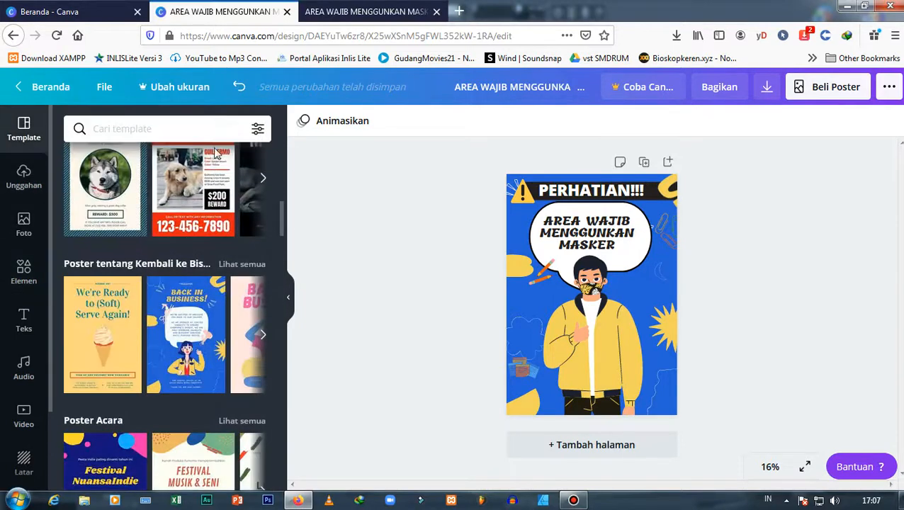
{"action": "left_click", "coordinate": [150, 129]}
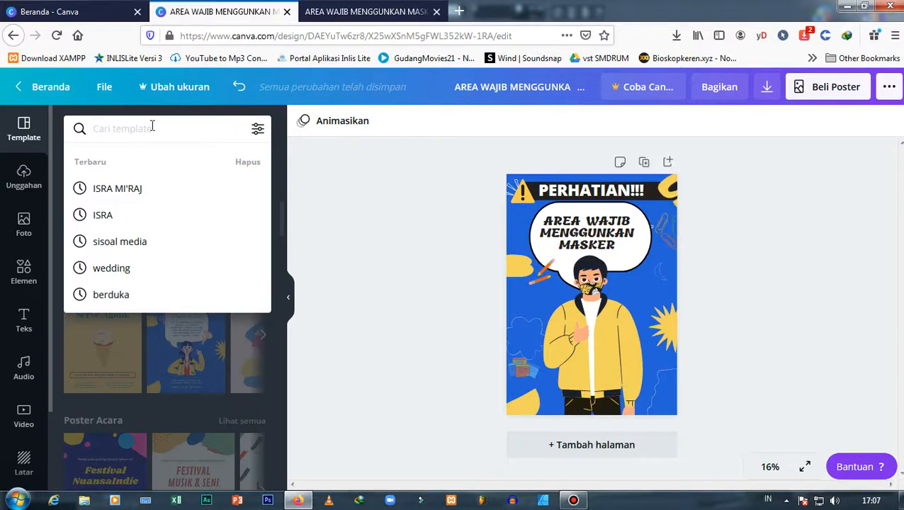
{"action": "type", "text": "SEKOLAH"}
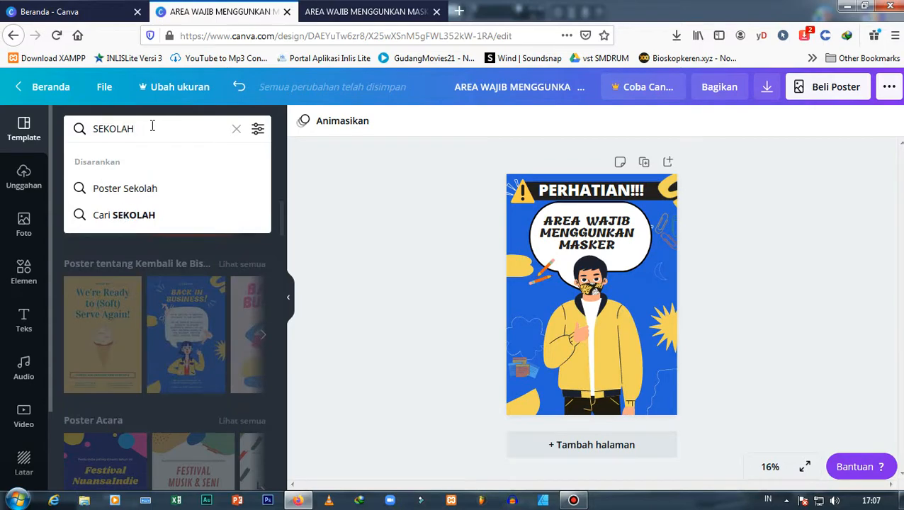
{"action": "key", "text": "Return"}
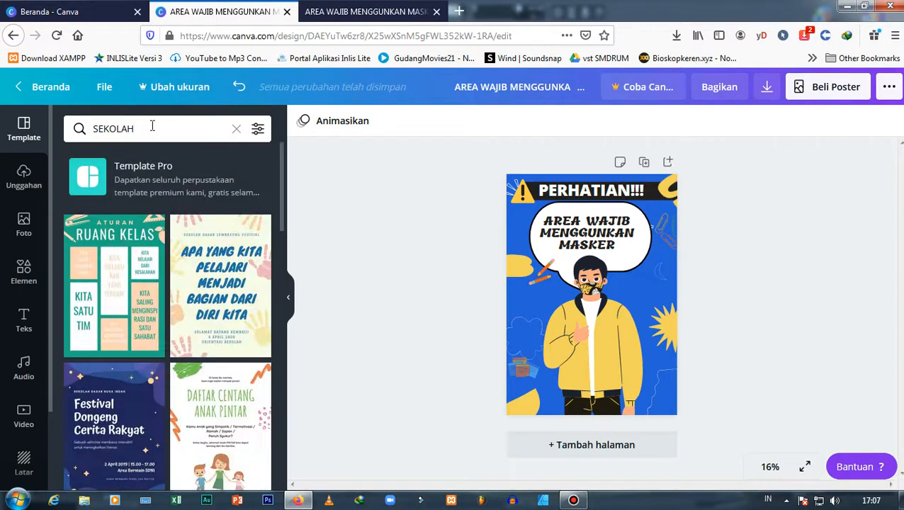
{"action": "scroll", "coordinate": [162, 321], "scroll_direction": "down", "scroll_amount": 8}
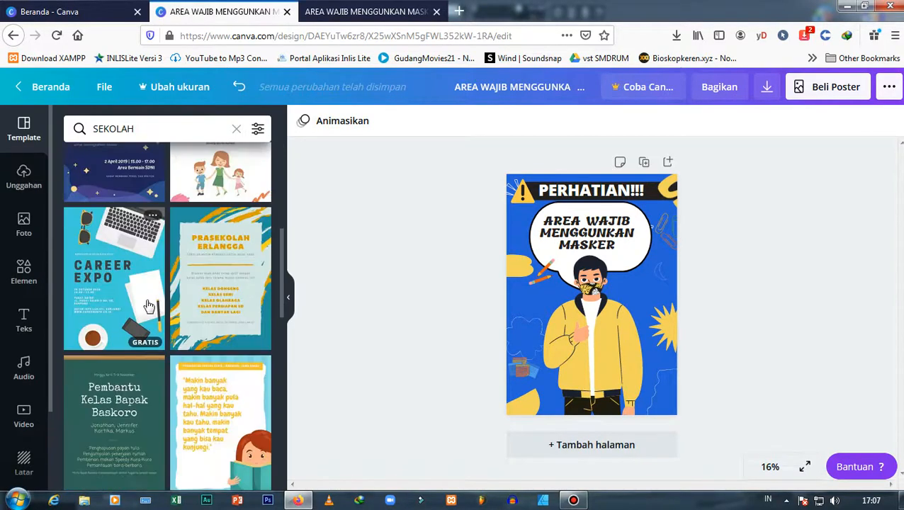
{"action": "scroll", "coordinate": [163, 321], "scroll_direction": "down", "scroll_amount": 3}
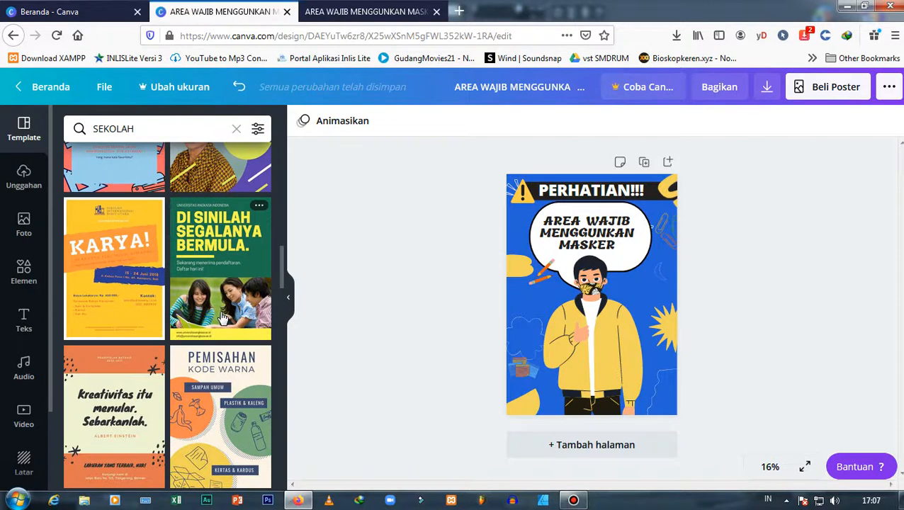
Look at the uploaded images and the available upload sources, including the device's file chooser, without uploading anything
{"action": "left_click", "coordinate": [24, 175]}
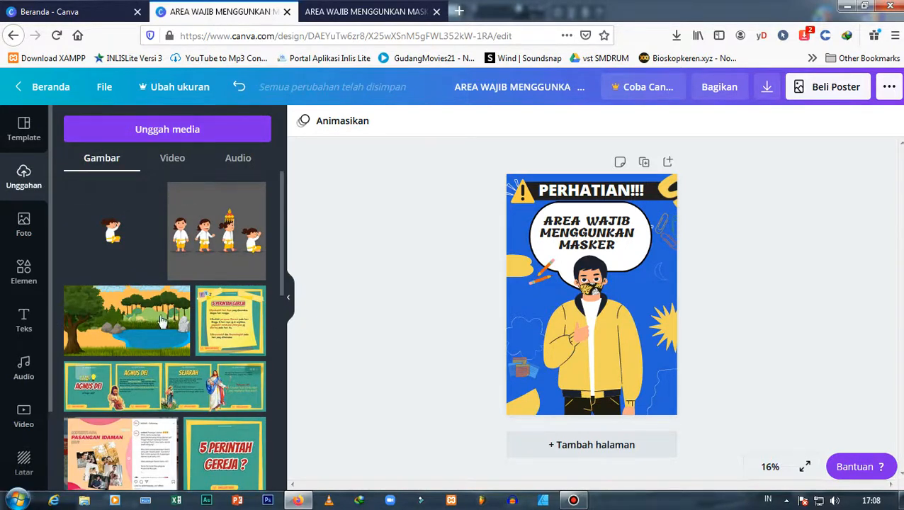
{"action": "left_click", "coordinate": [100, 135]}
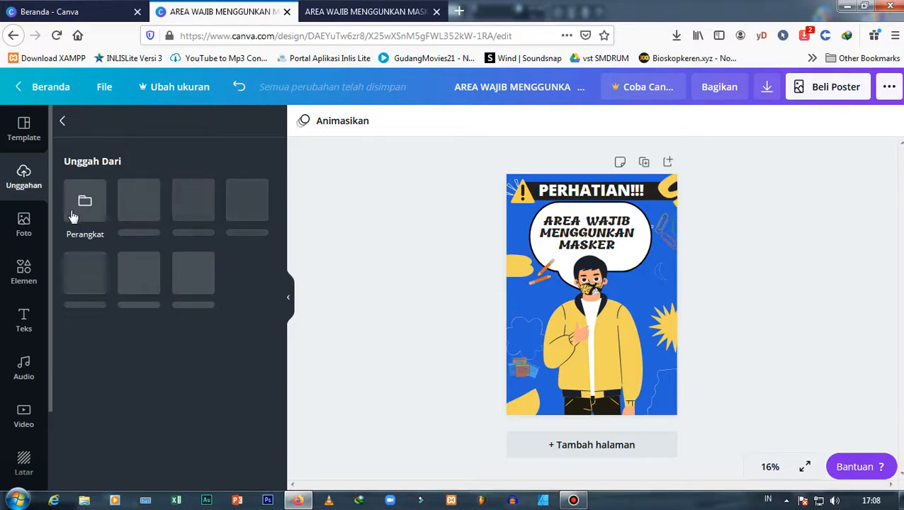
{"action": "left_click", "coordinate": [85, 201]}
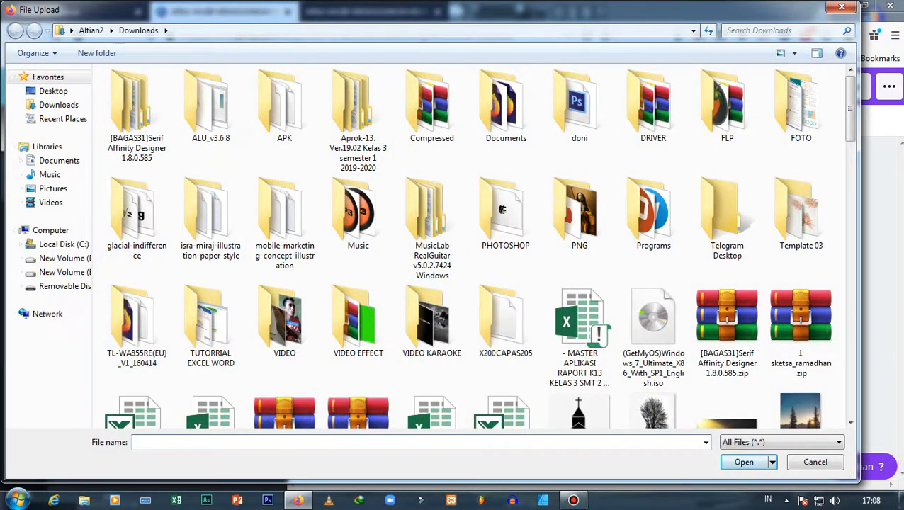
{"action": "left_click", "coordinate": [843, 9]}
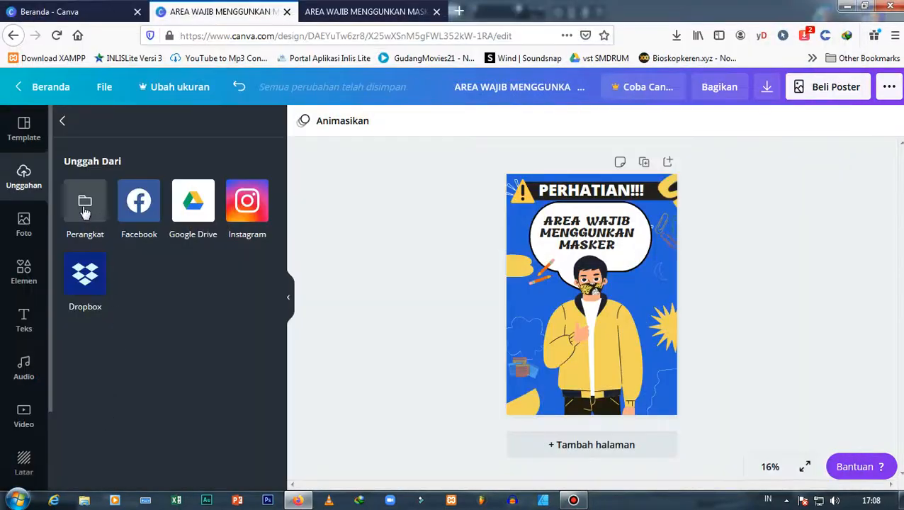
{"action": "left_click", "coordinate": [60, 121]}
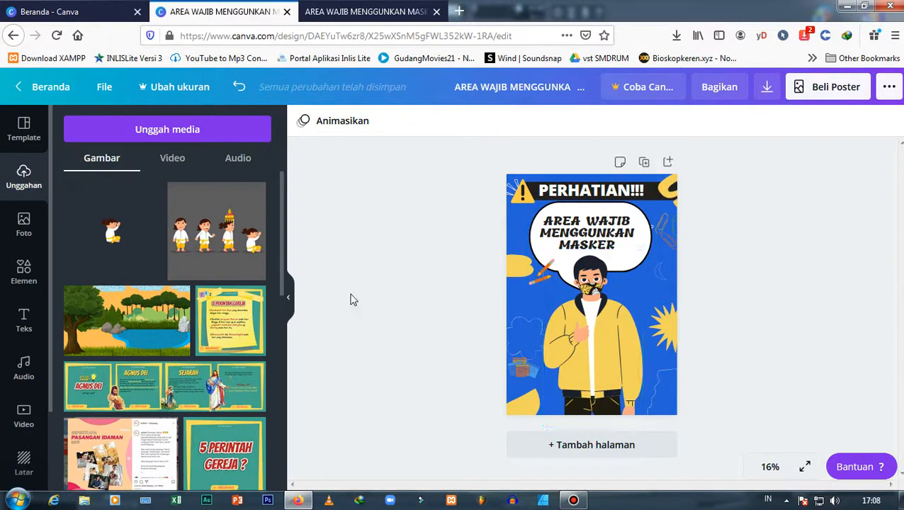
Look through the shapes, frames and stickers among the elements, and return to browsing the SEKOLAH templates
{"action": "left_click", "coordinate": [23, 275]}
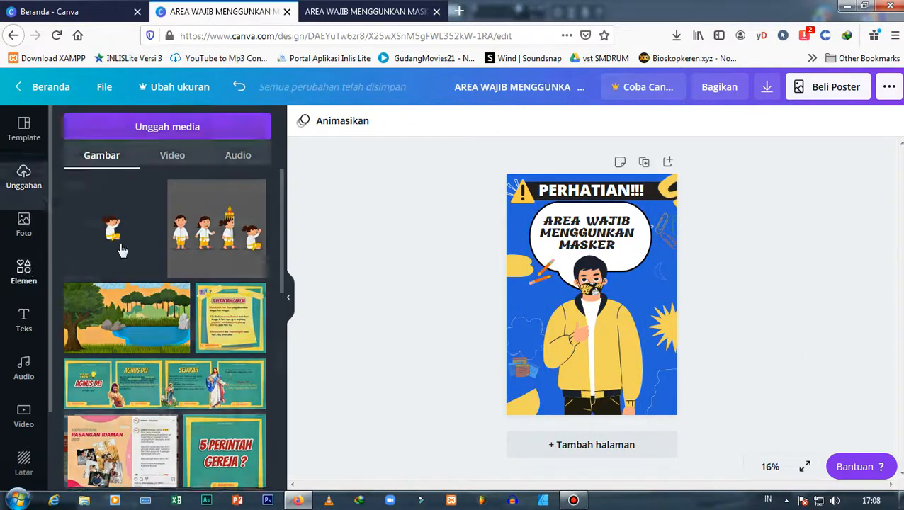
{"action": "scroll", "coordinate": [178, 314], "scroll_direction": "down", "scroll_amount": 1}
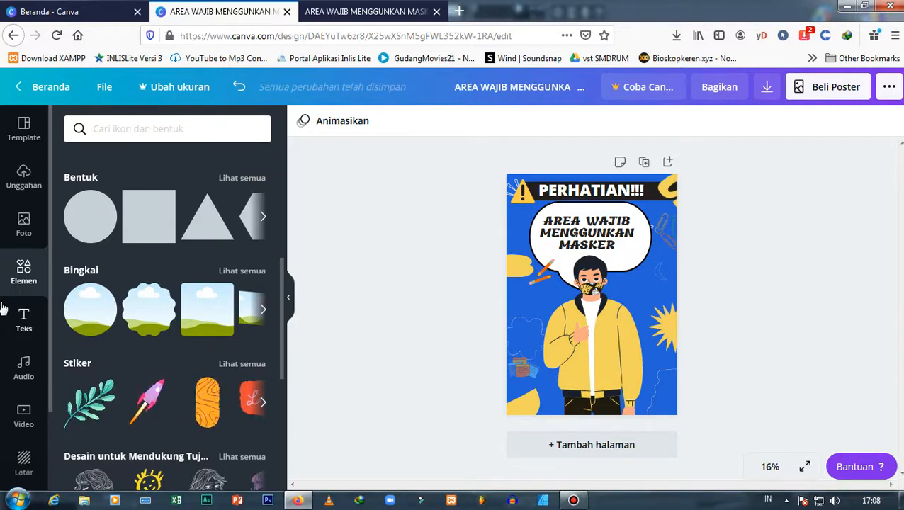
{"action": "left_click", "coordinate": [24, 135]}
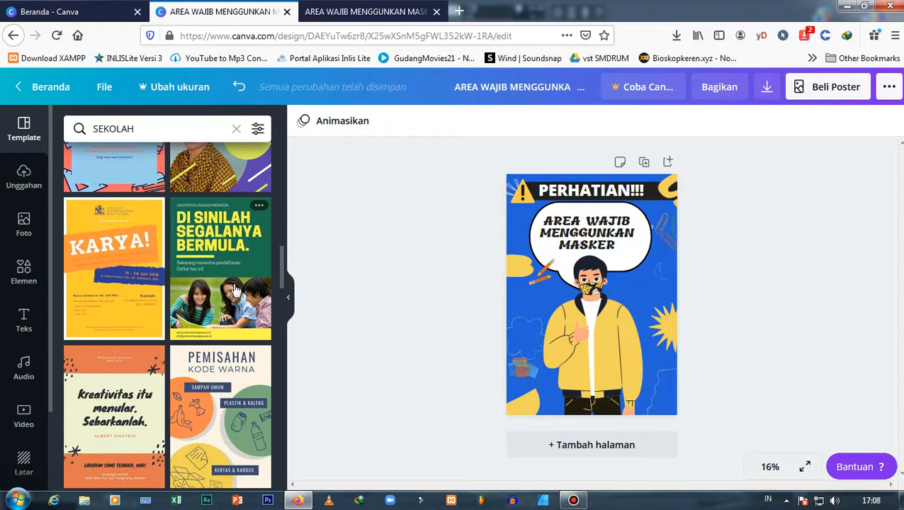
{"action": "scroll", "coordinate": [82, 441], "scroll_direction": "down", "scroll_amount": 2}
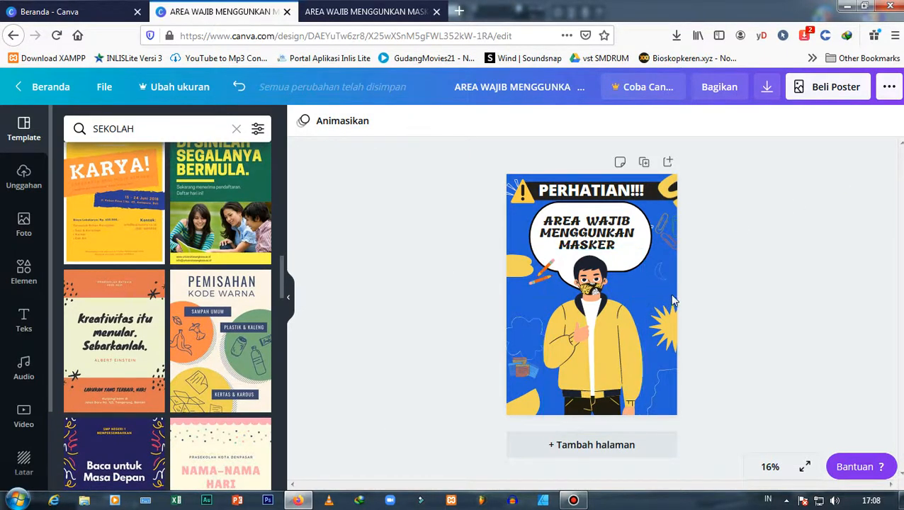
Look at the colour palette and custom colour picker for the poster's blue background, leaving the colour as it is
{"action": "left_click", "coordinate": [670, 296]}
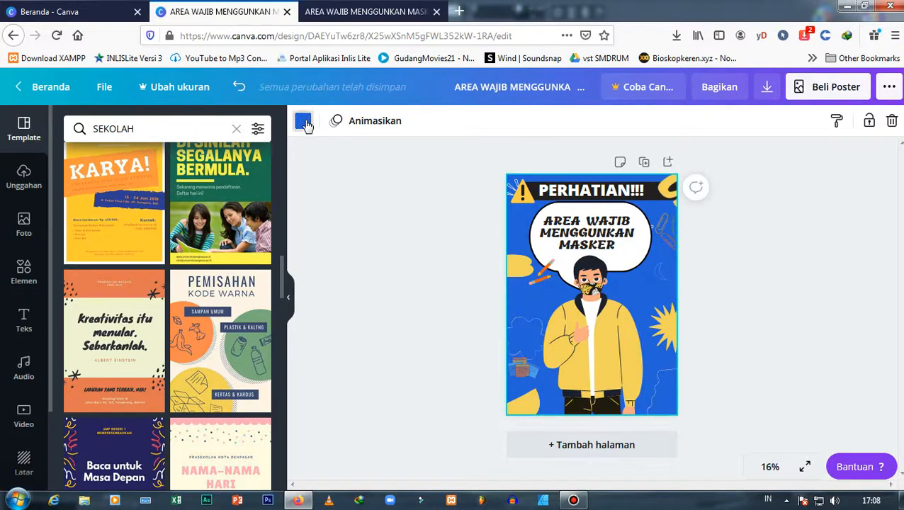
{"action": "left_click", "coordinate": [304, 122]}
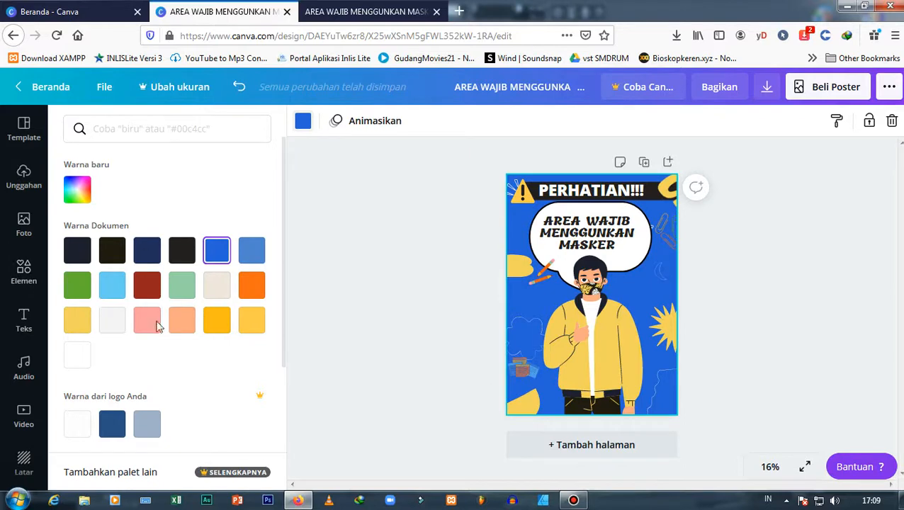
{"action": "left_click", "coordinate": [88, 195]}
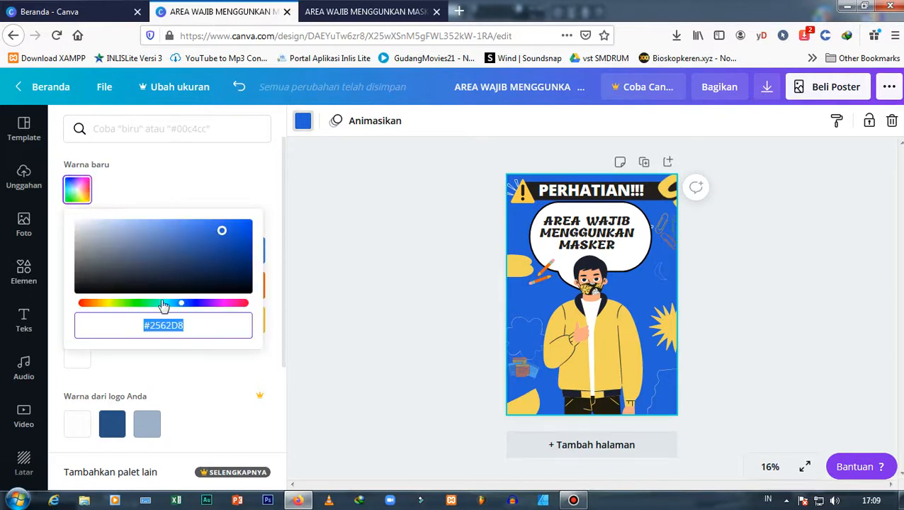
{"action": "left_click", "coordinate": [268, 190]}
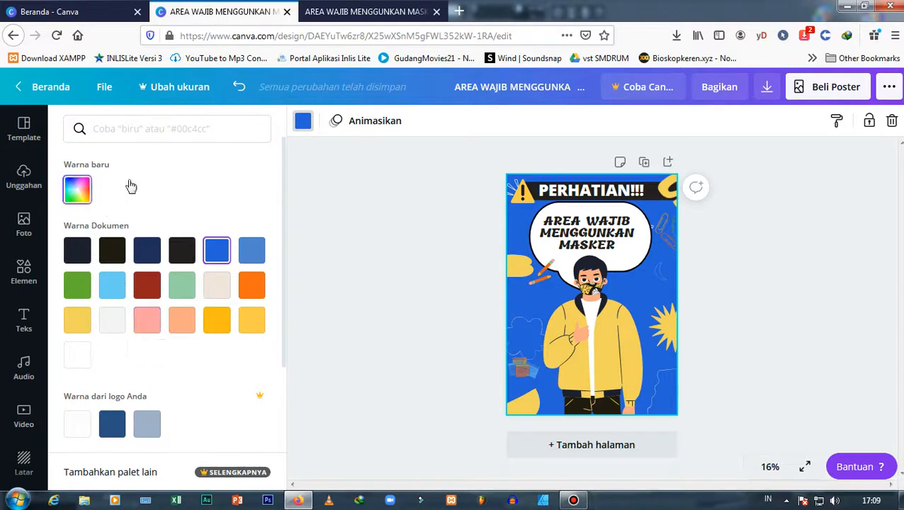
{"action": "left_click", "coordinate": [446, 305]}
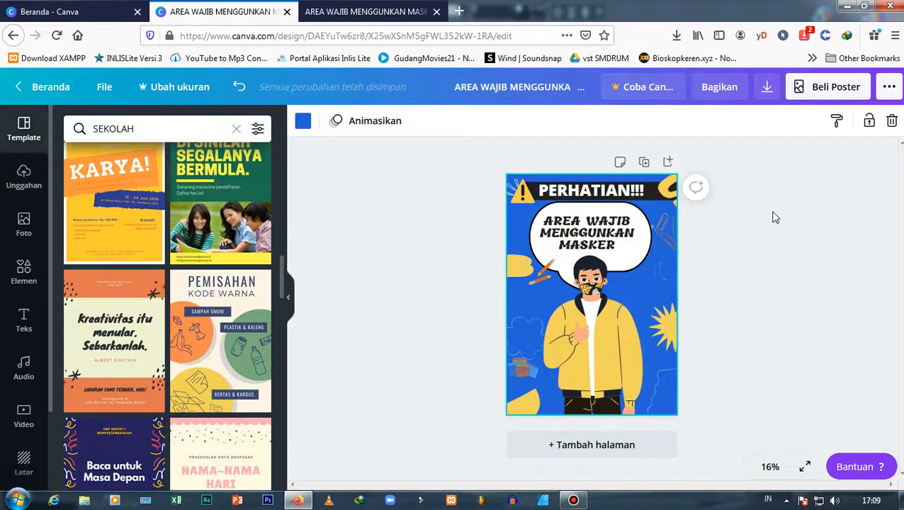
{"action": "left_click", "coordinate": [748, 239]}
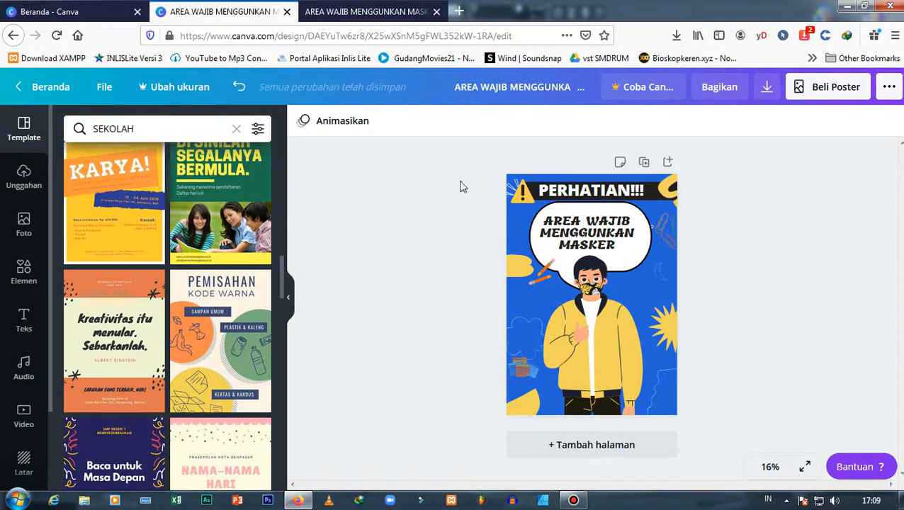
{"action": "scroll", "coordinate": [188, 278], "scroll_direction": "down", "scroll_amount": 4}
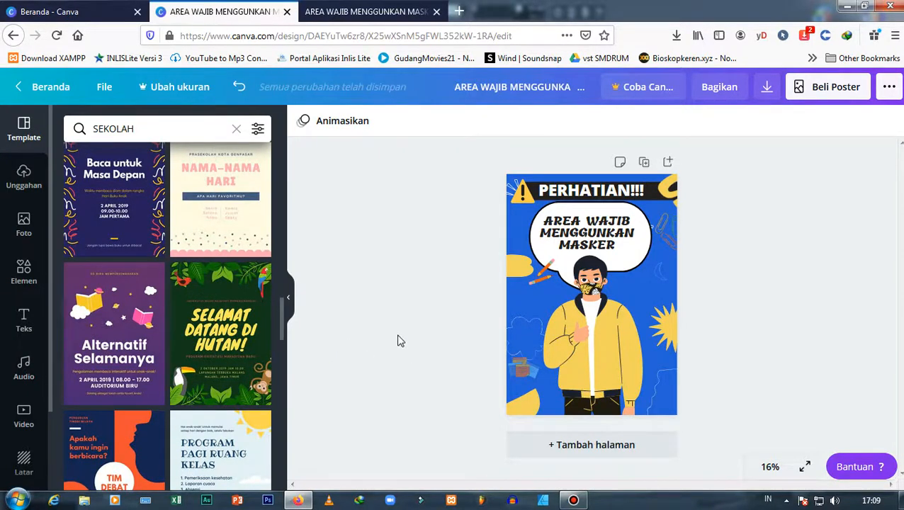
{"action": "left_click", "coordinate": [574, 500]}
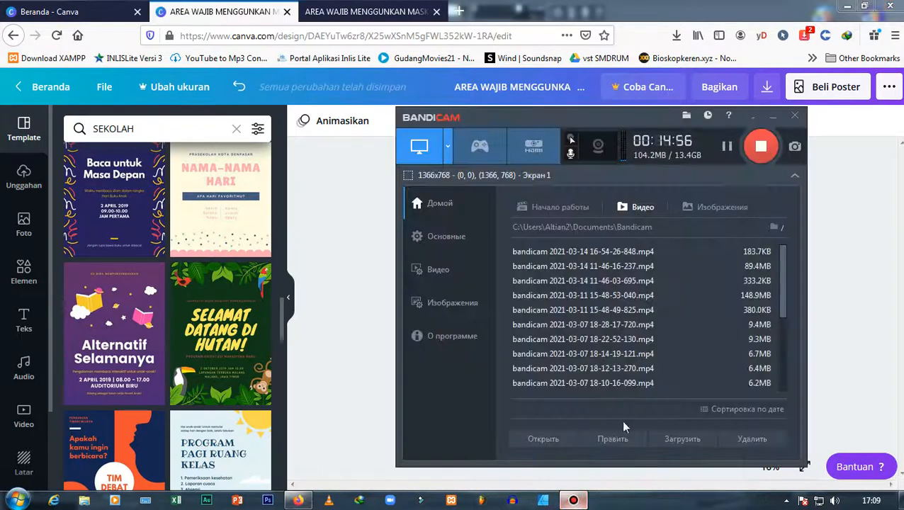